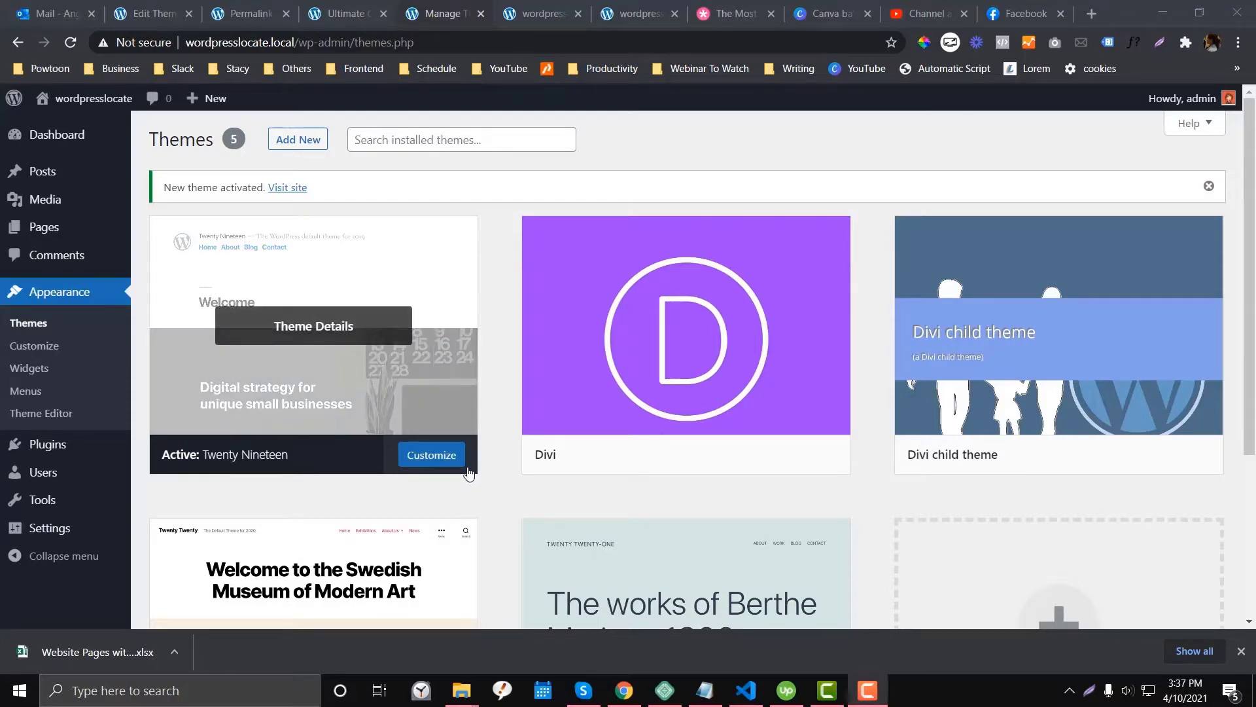
- Switch the browser from the WordPress Themes page to the Elegant Themes website tab
key("ctrl+8")
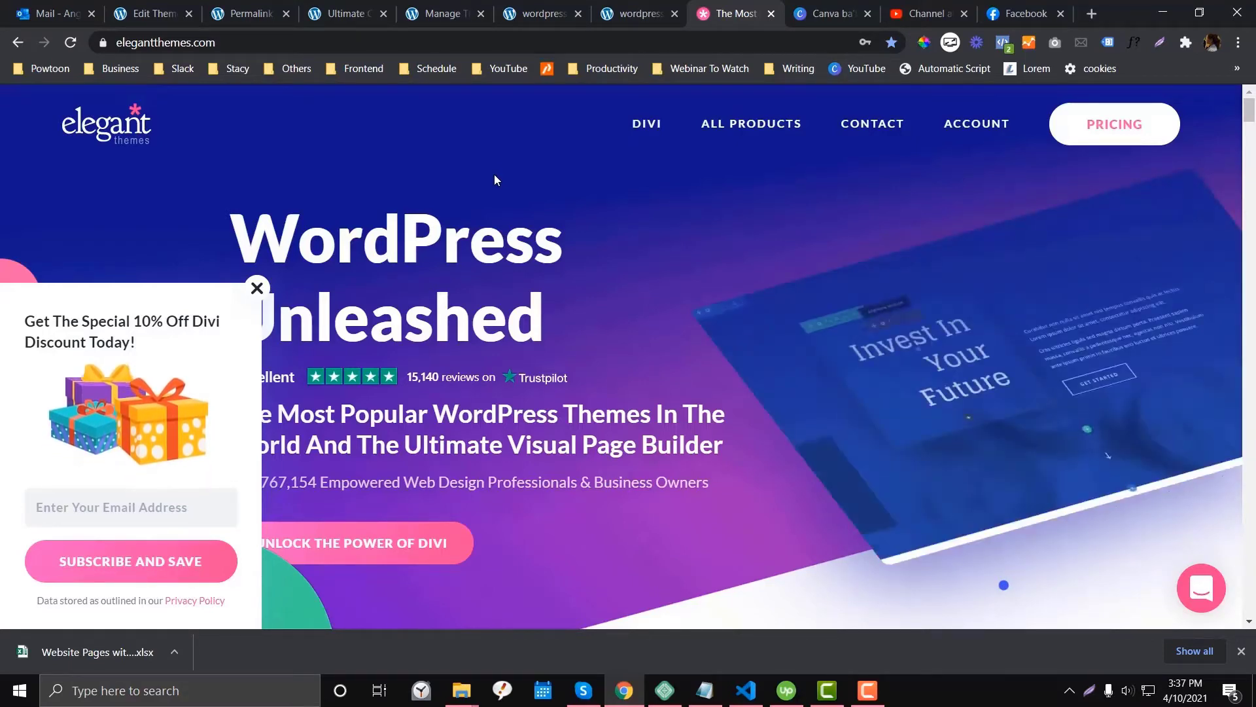
- Sign out of the Elegant Themes account and sign back in to the members area
mouse_move(975, 125)
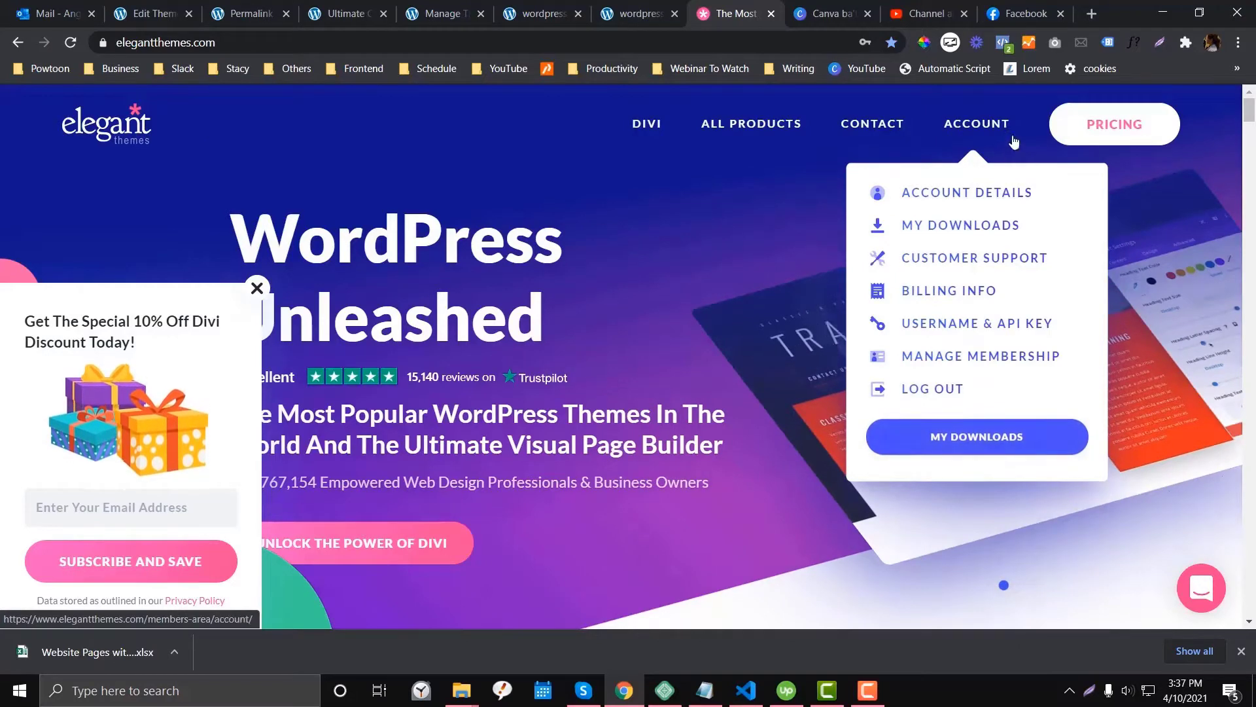
left_click(961, 194)
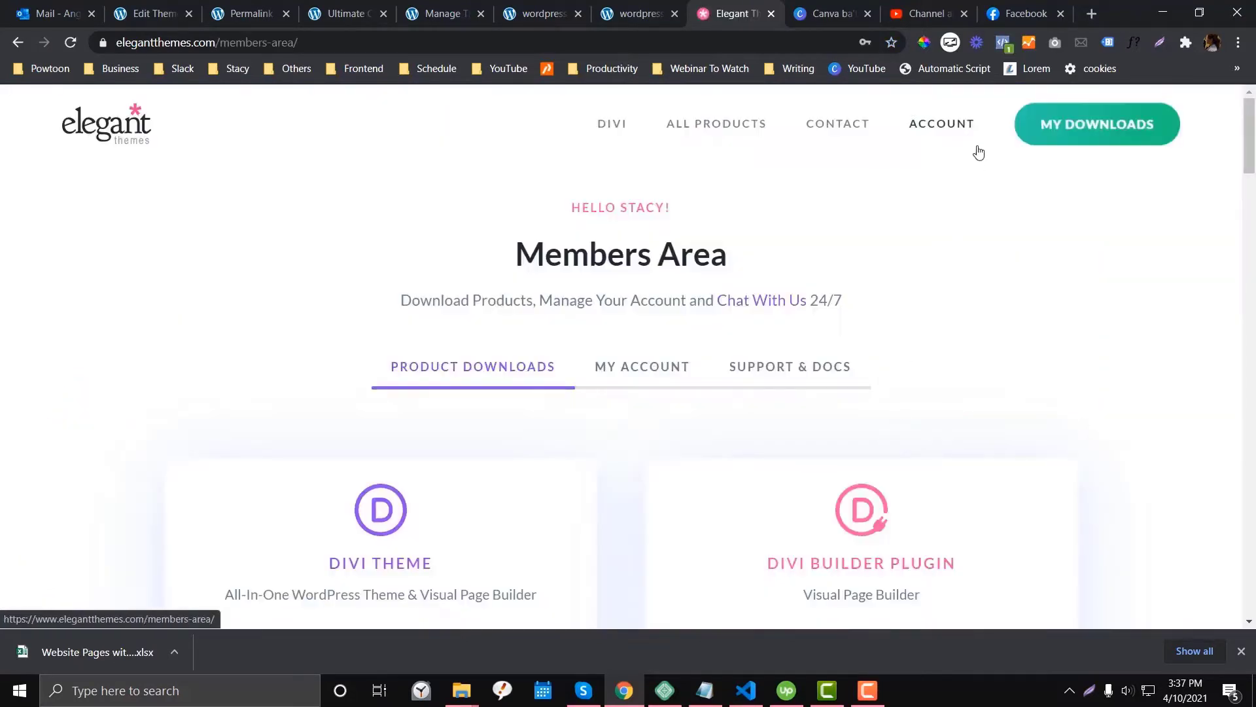
mouse_move(963, 133)
left_click(915, 392)
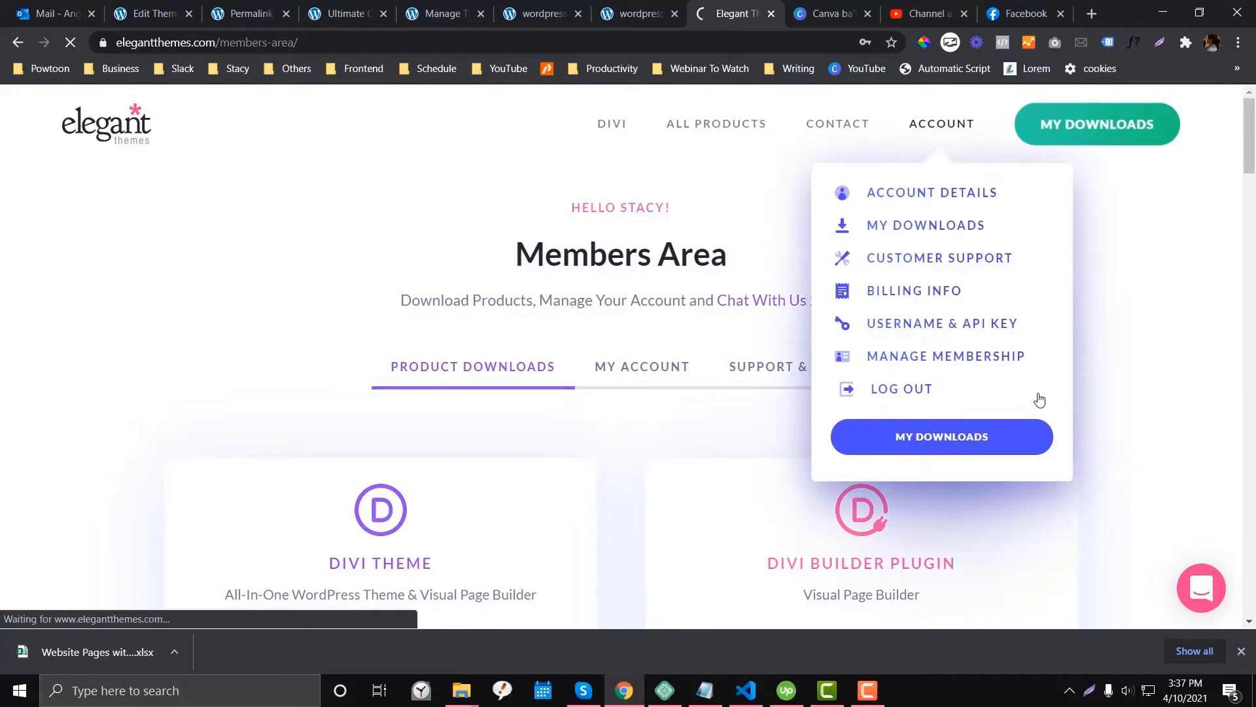
scroll(597, 421, "down", 1)
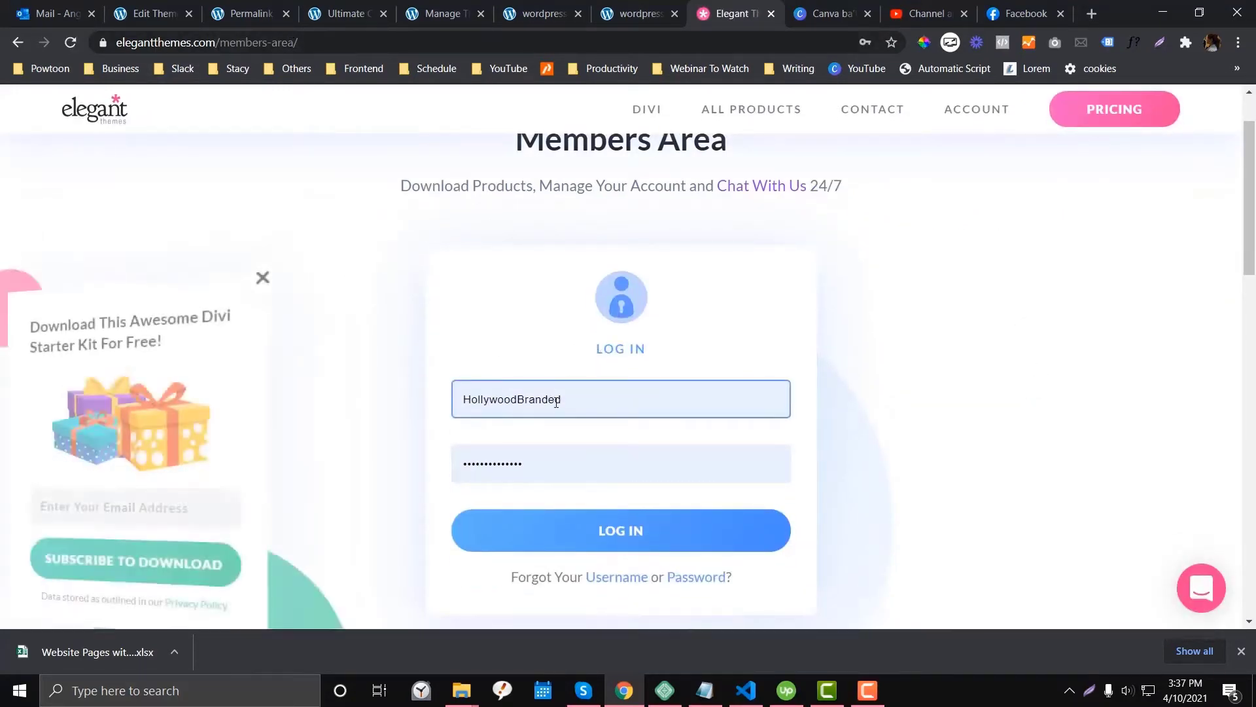
left_click(639, 549)
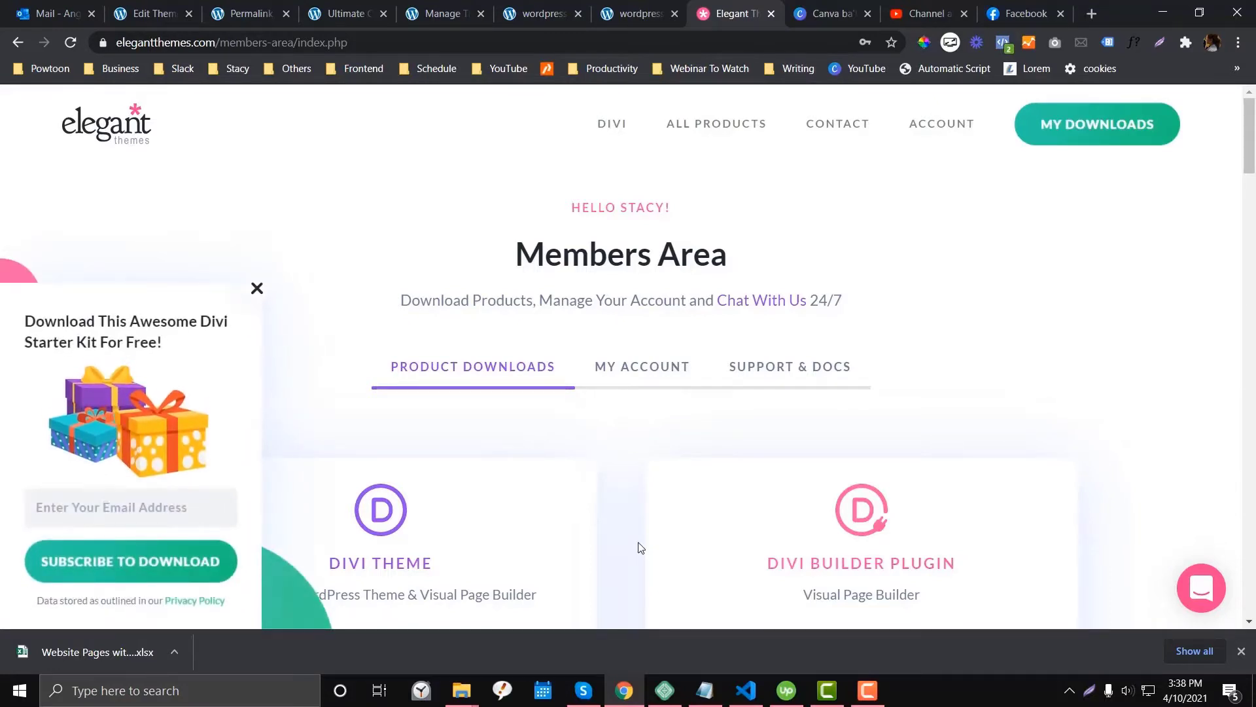
- Dismiss the starter kit offer and go to Account > My Downloads
scroll(640, 549, "down", 3)
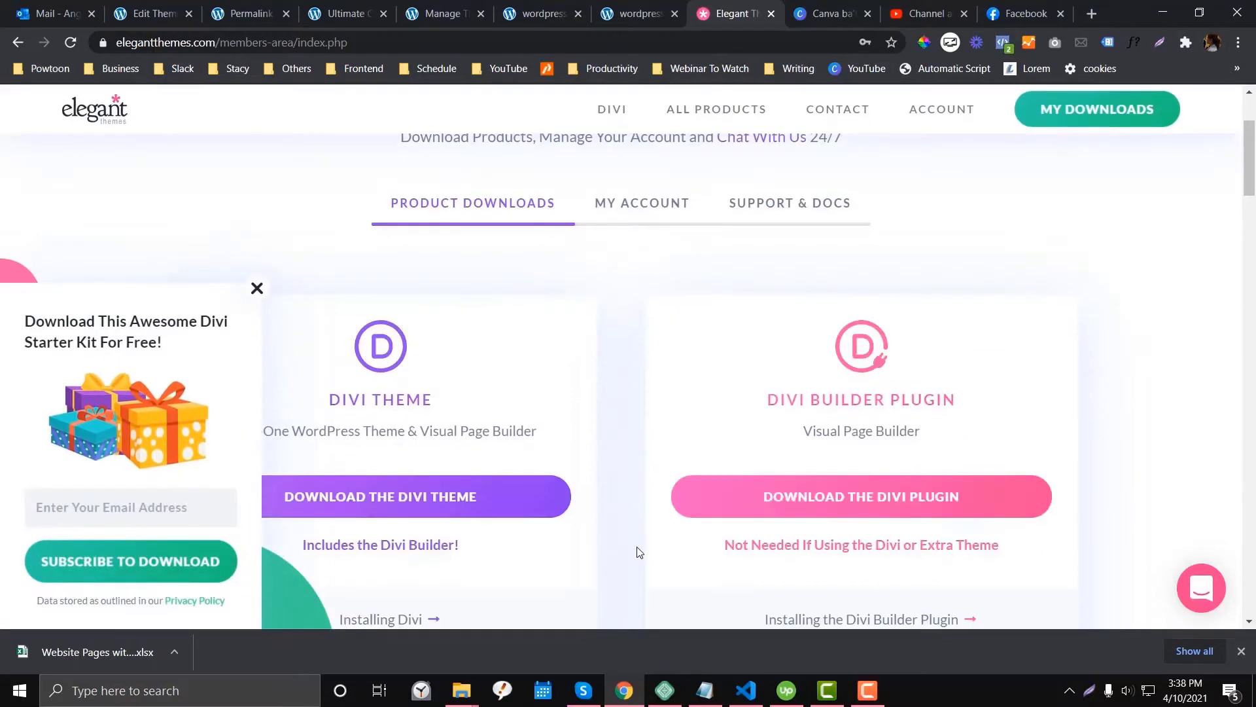
left_click(257, 287)
scroll(216, 275, "down", 2)
scroll(218, 280, "up", 1)
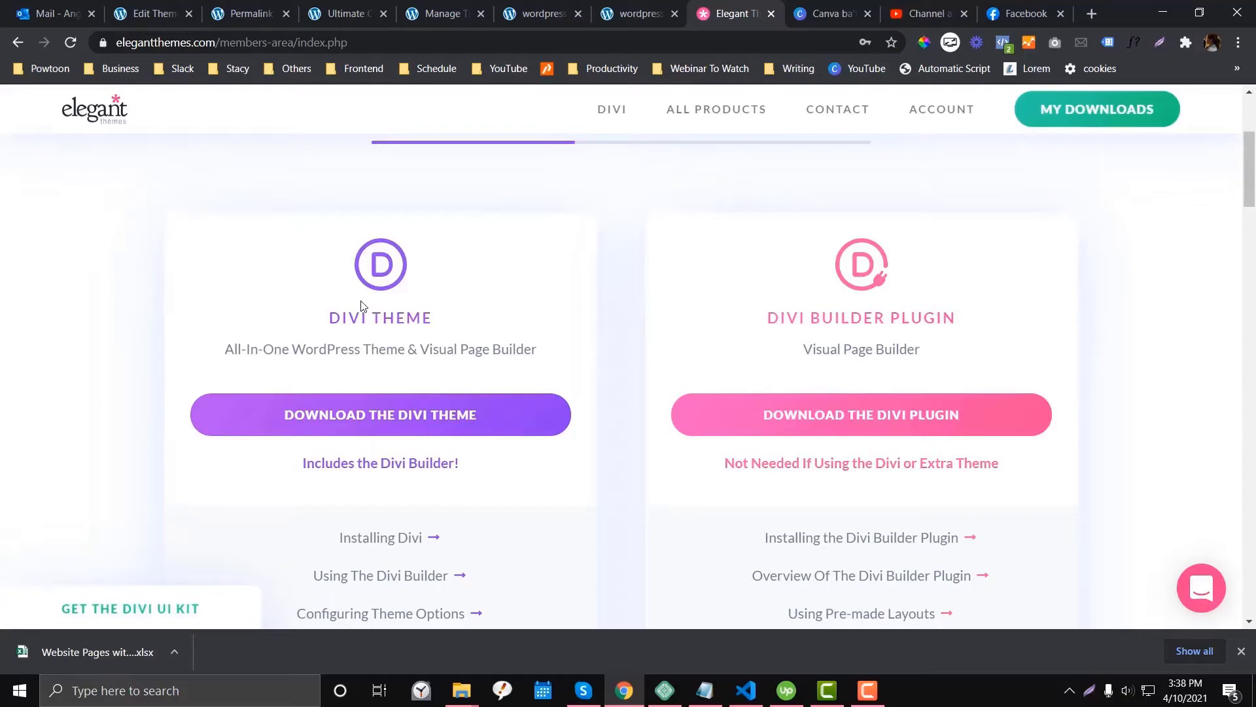
scroll(360, 304, "up", 5)
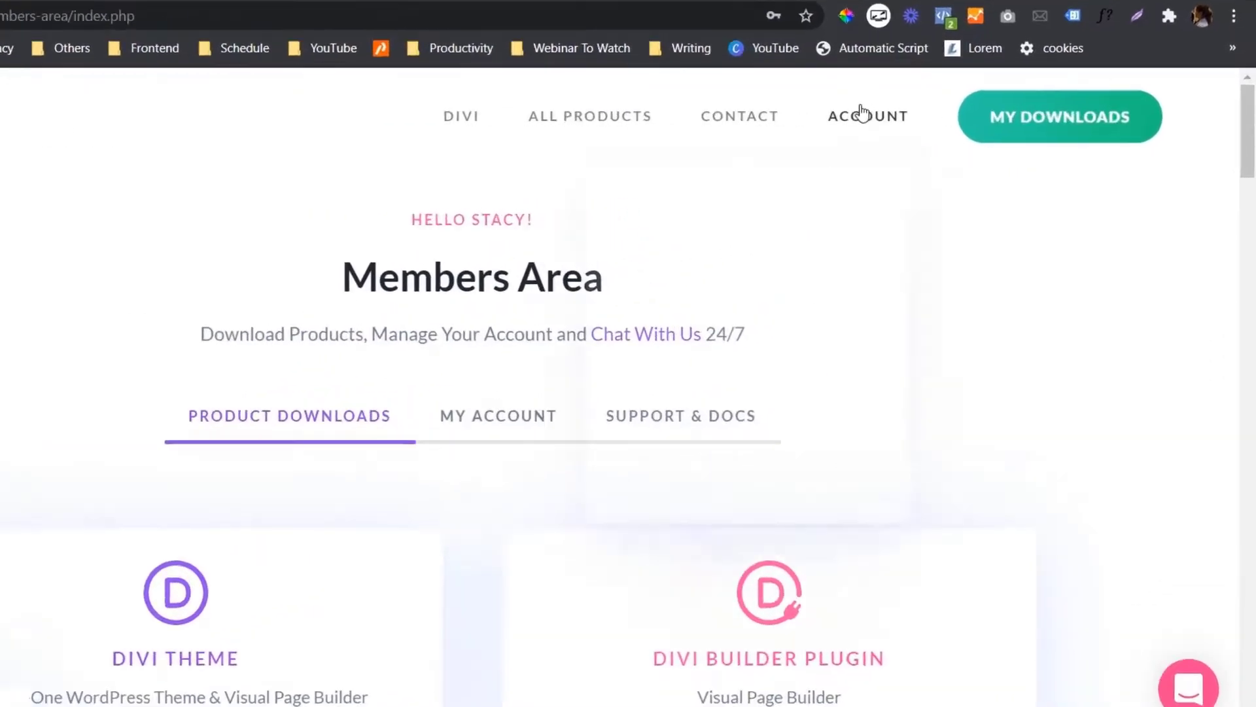
mouse_move(861, 114)
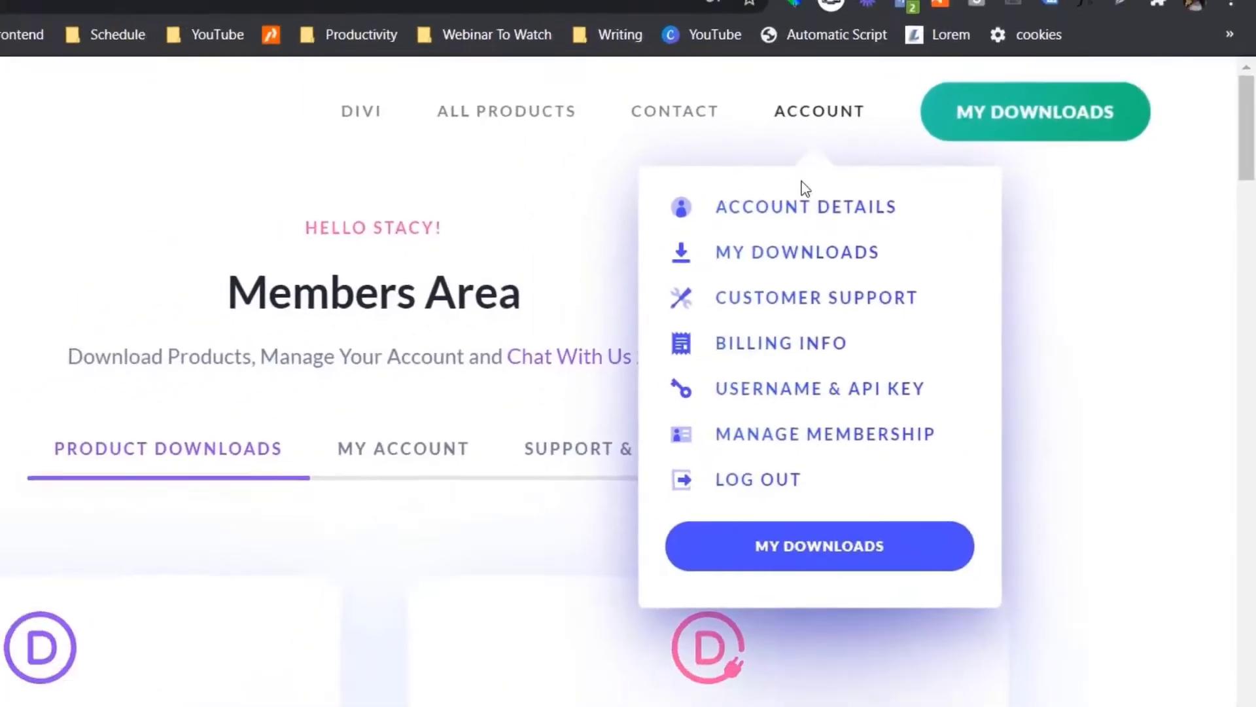
left_click(804, 256)
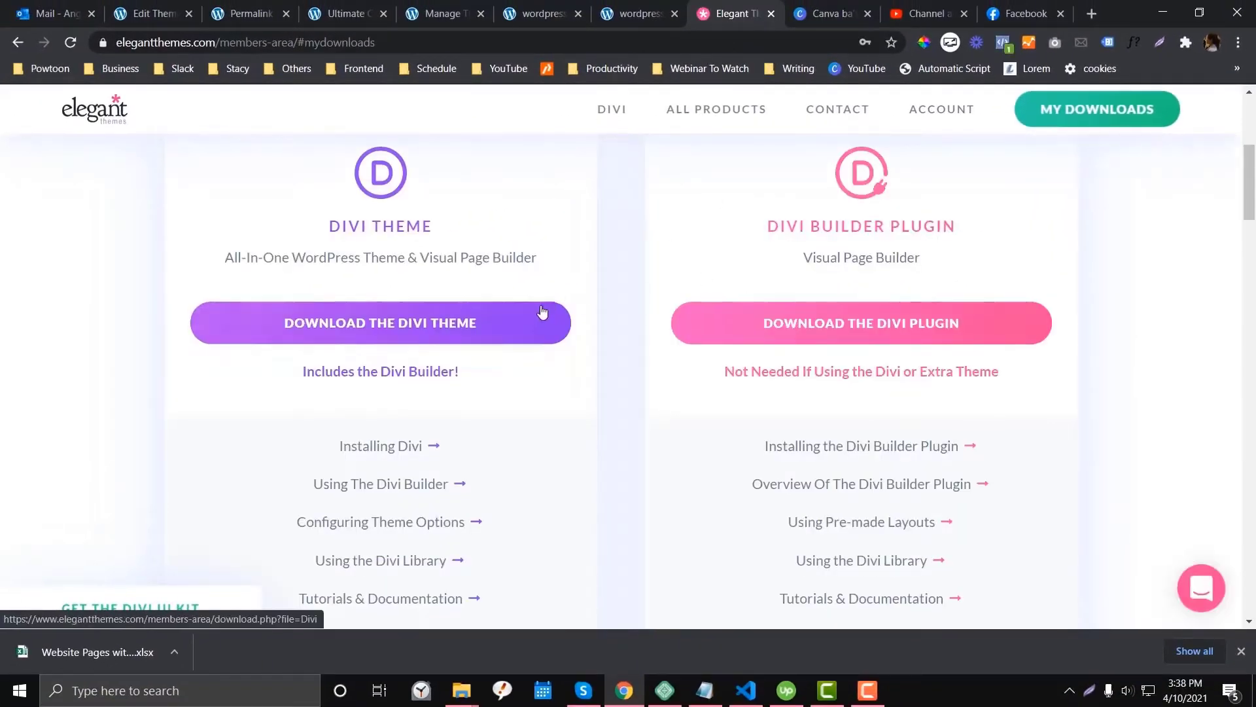
- Download the Divi theme, saving Divi.zip (9.7 MB) to the Desktop
left_click(446, 327)
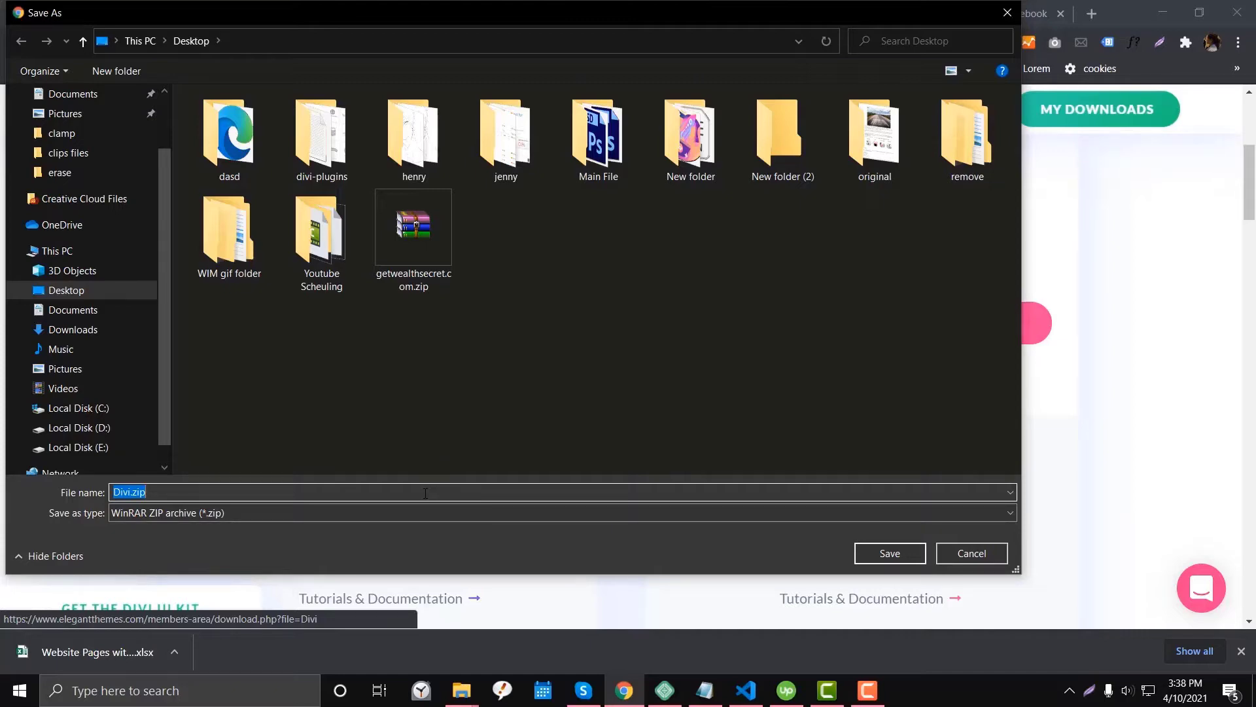
key("Return")
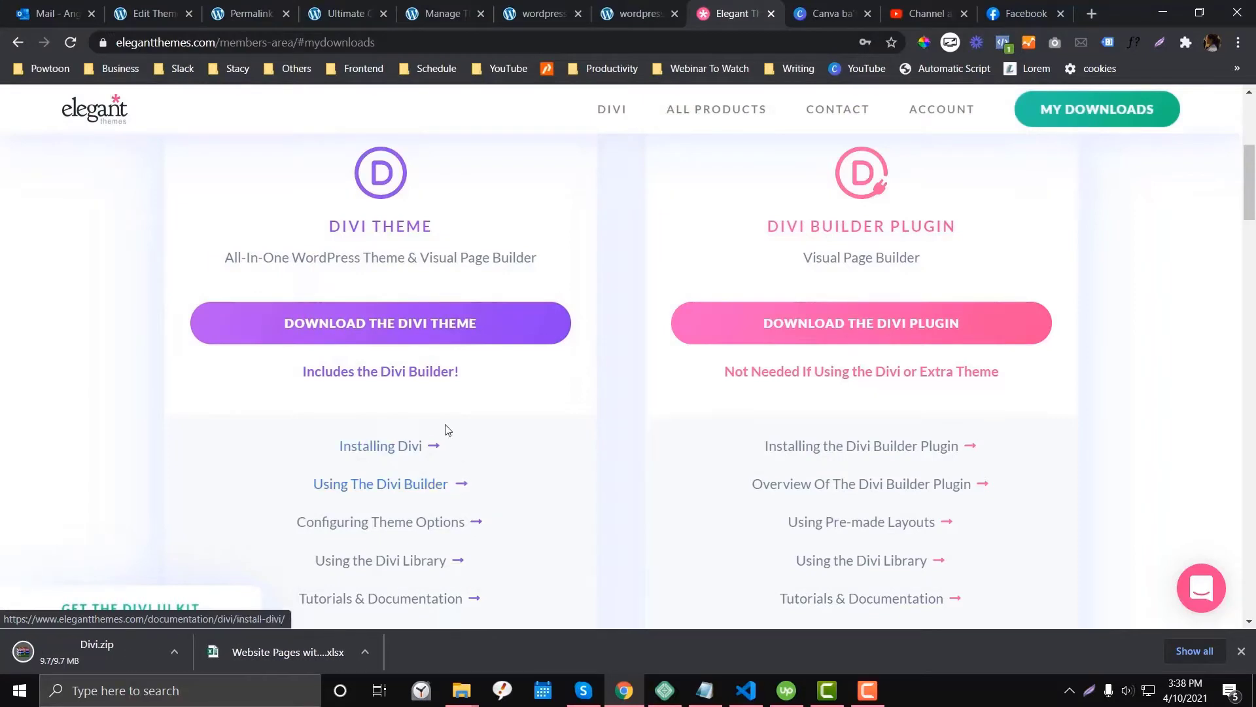
scroll(145, 532, "down", 3)
- Upload Divi.zip via Add New > Upload Theme, install it and activate Divi
left_click(443, 13)
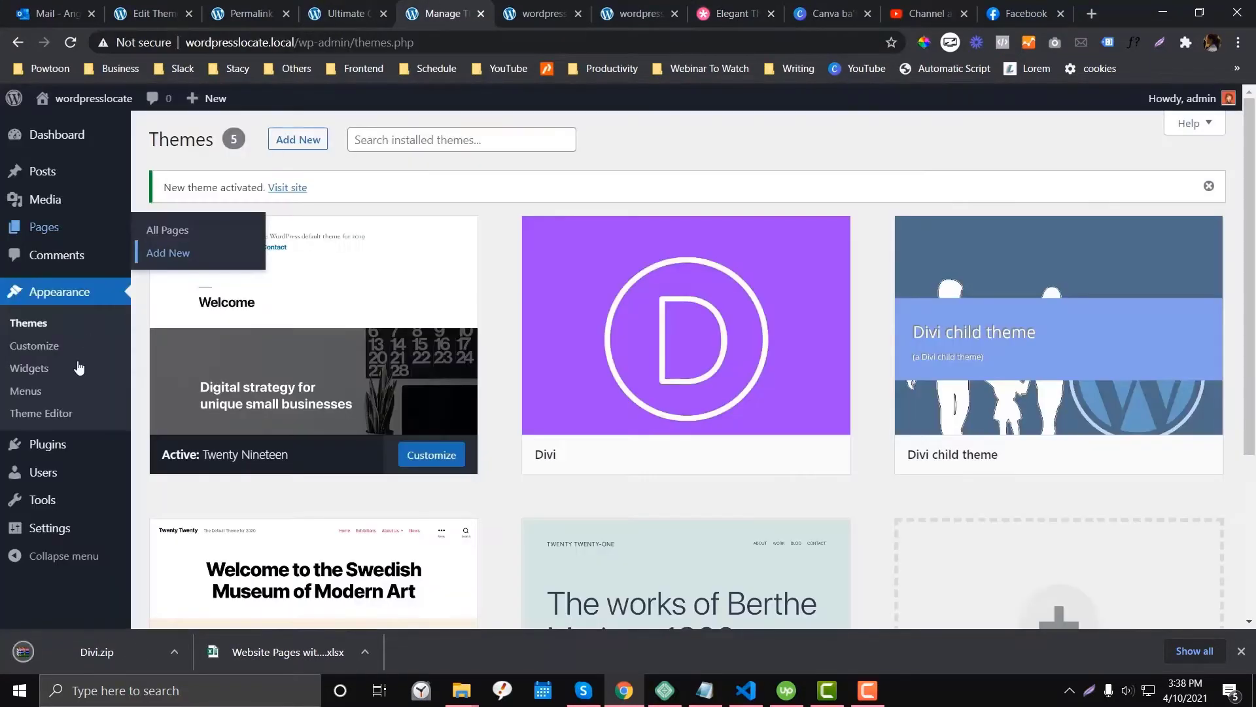
left_click(37, 324)
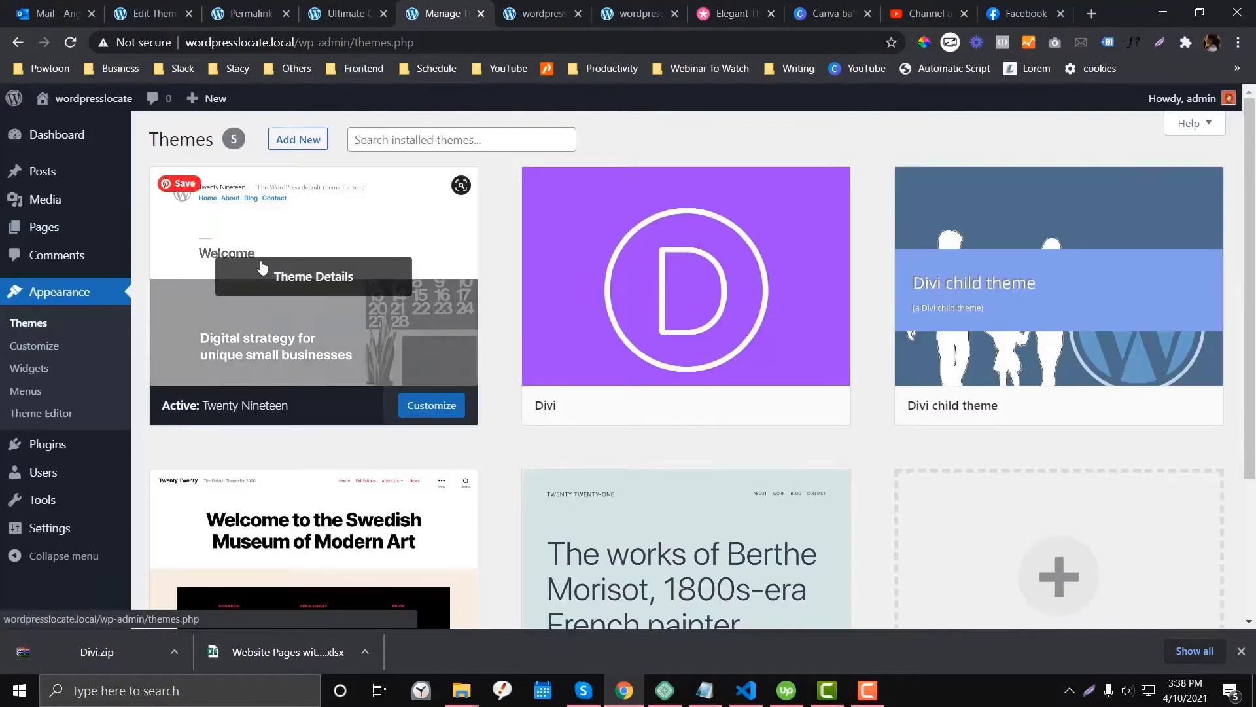
left_click(299, 140)
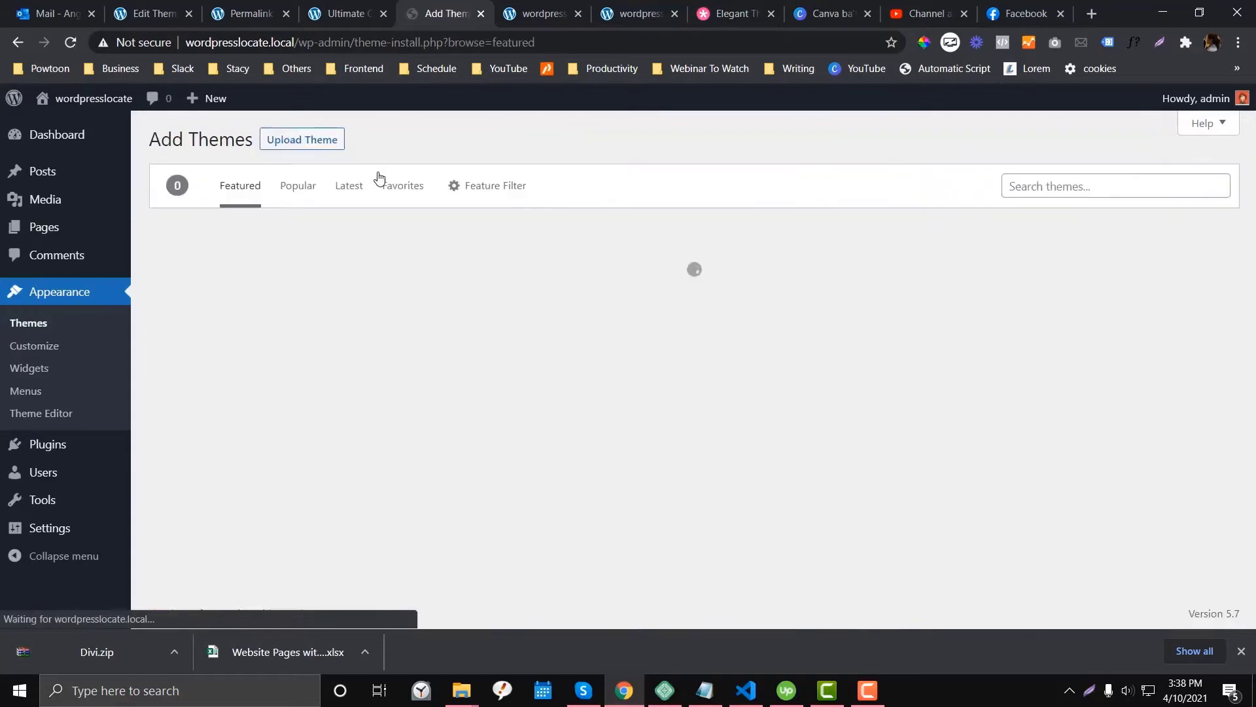
left_click(286, 147)
left_click(570, 294)
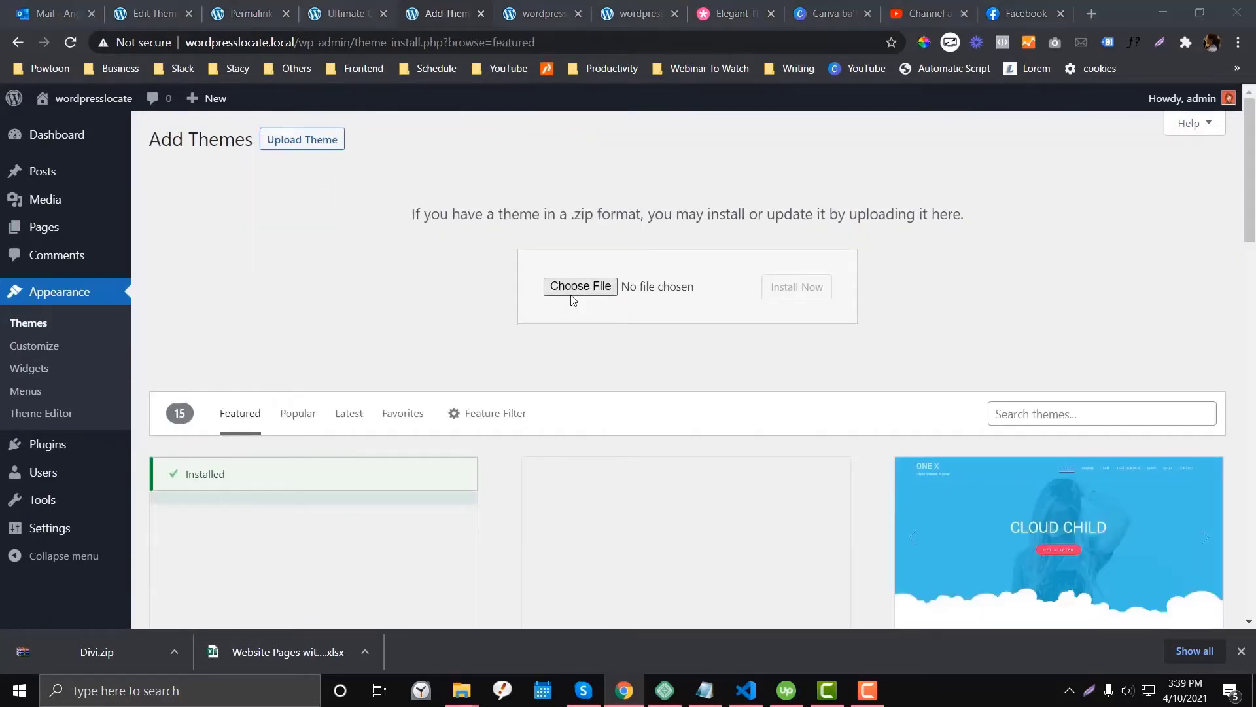
type("Divi.zip")
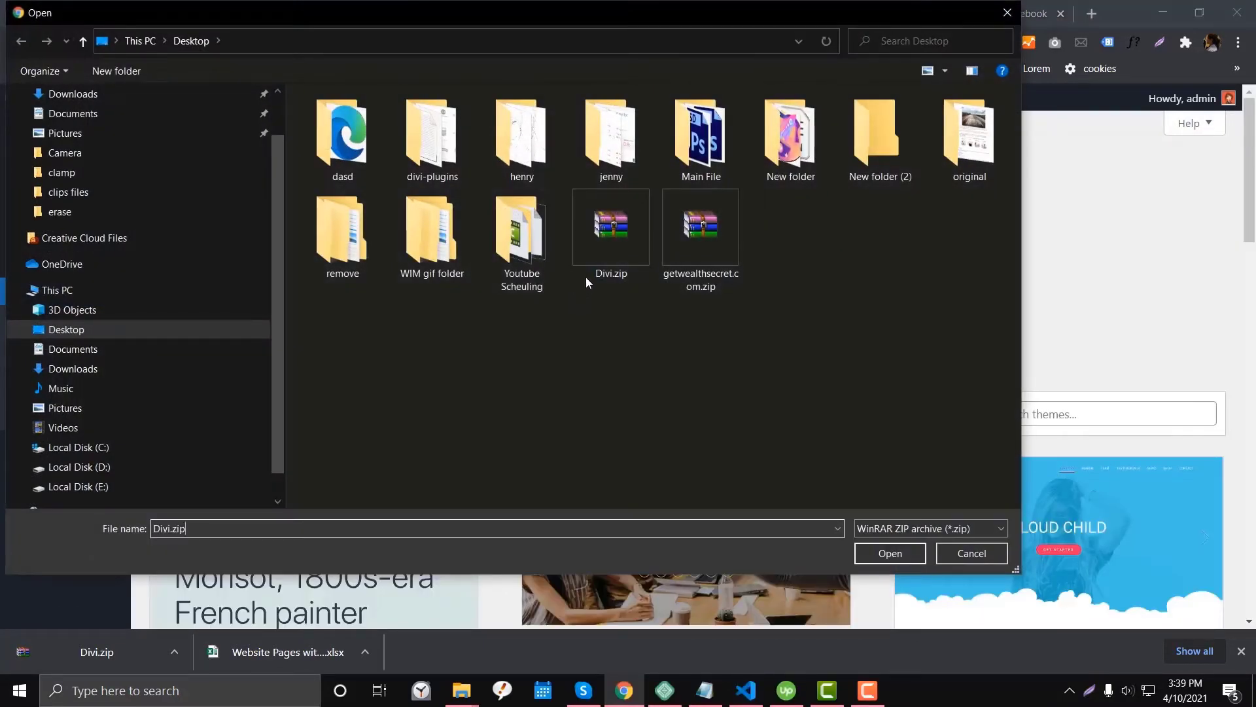
double_click(590, 266)
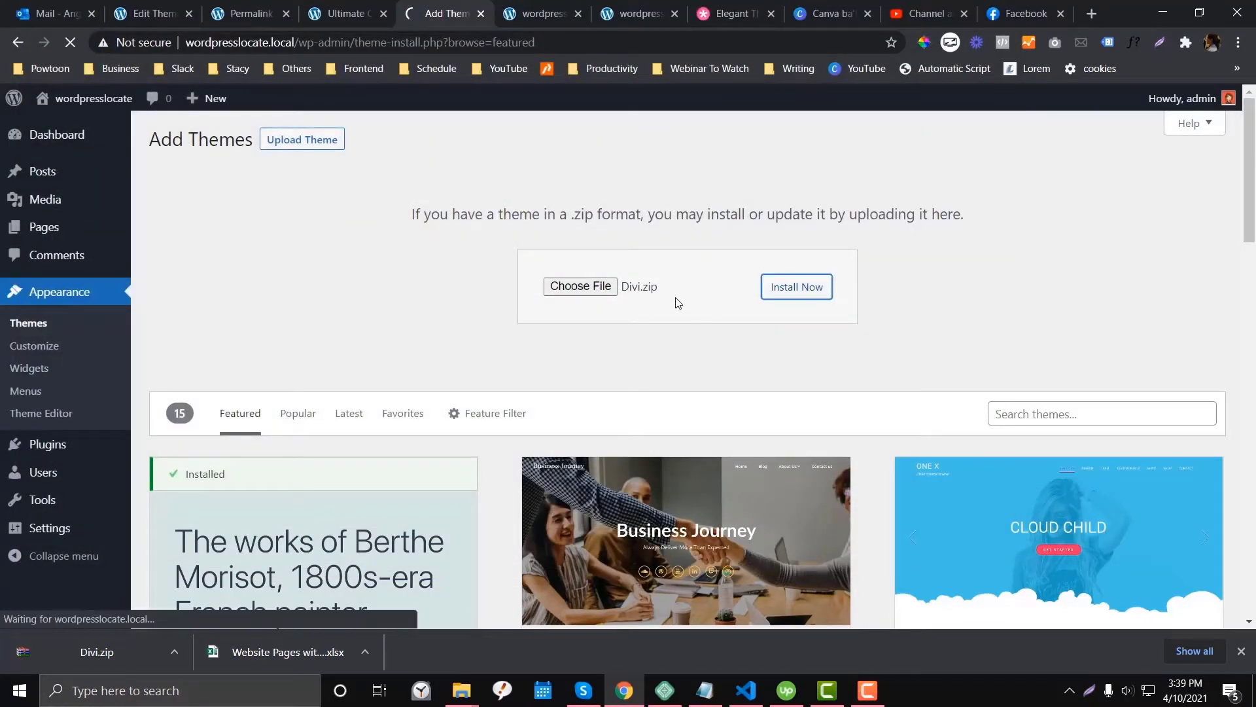
left_click(228, 280)
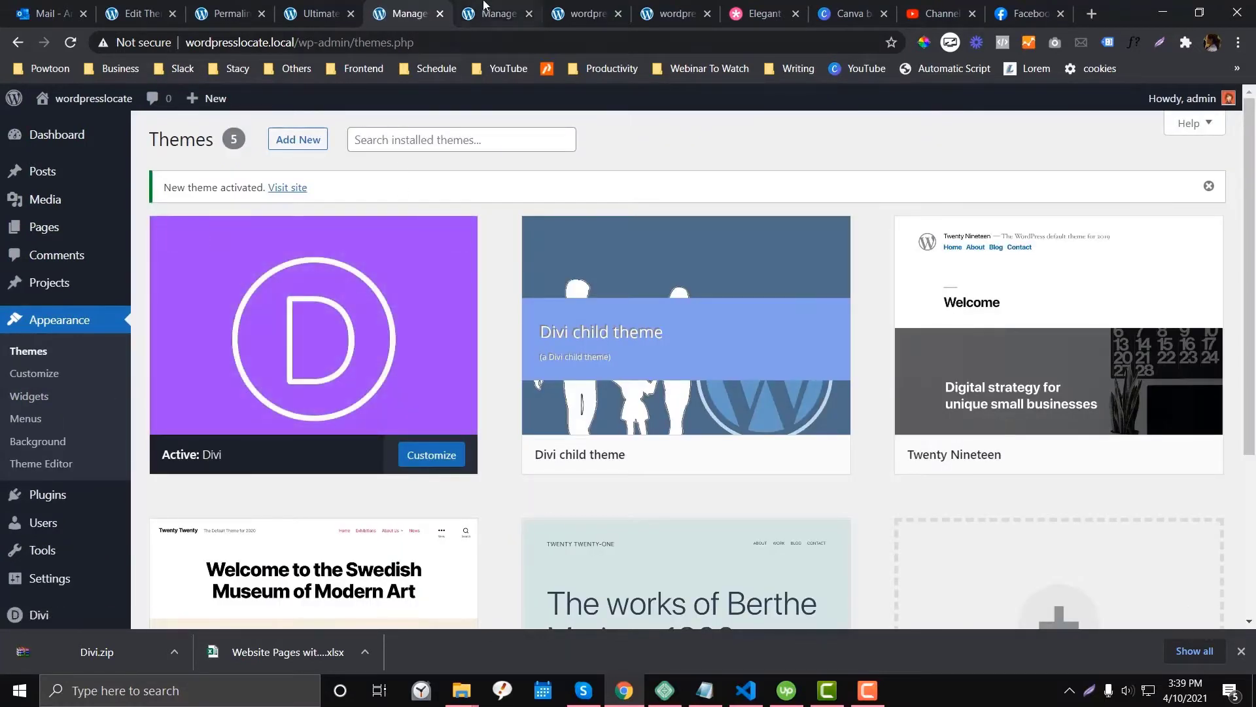
left_click(497, 13)
key("BackSpace")
key("Return")
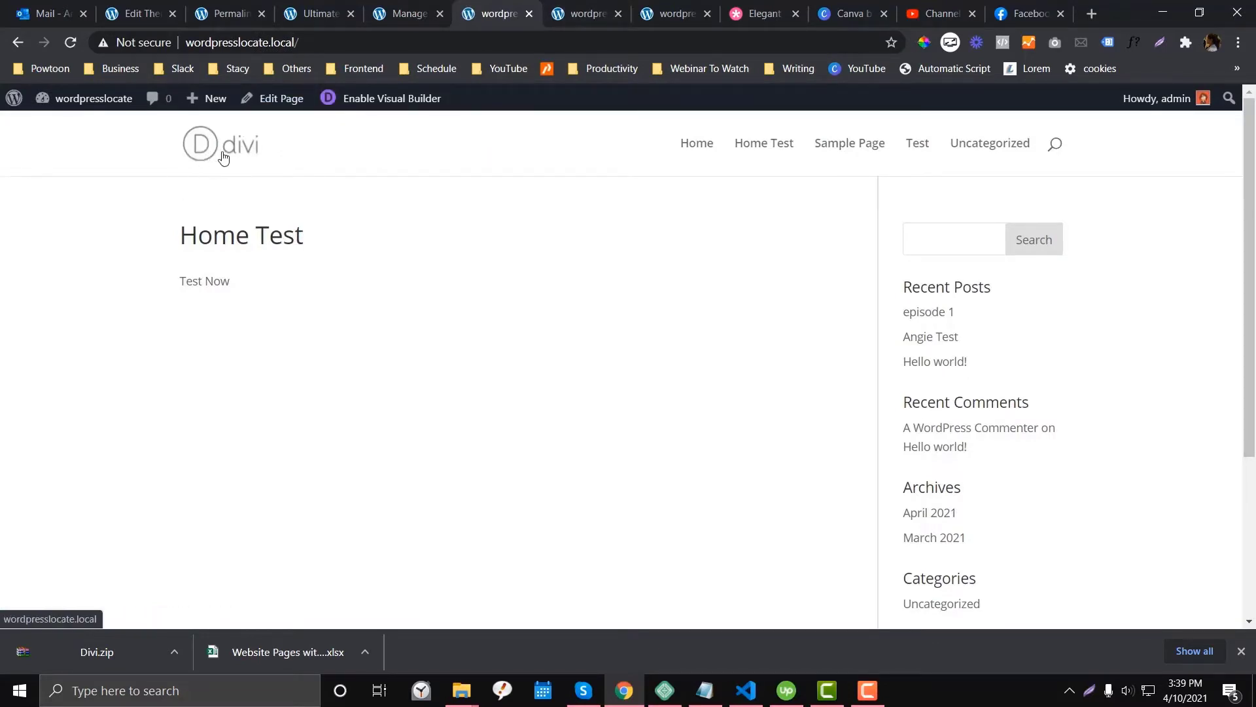
key("ctrl+shift+Tab")
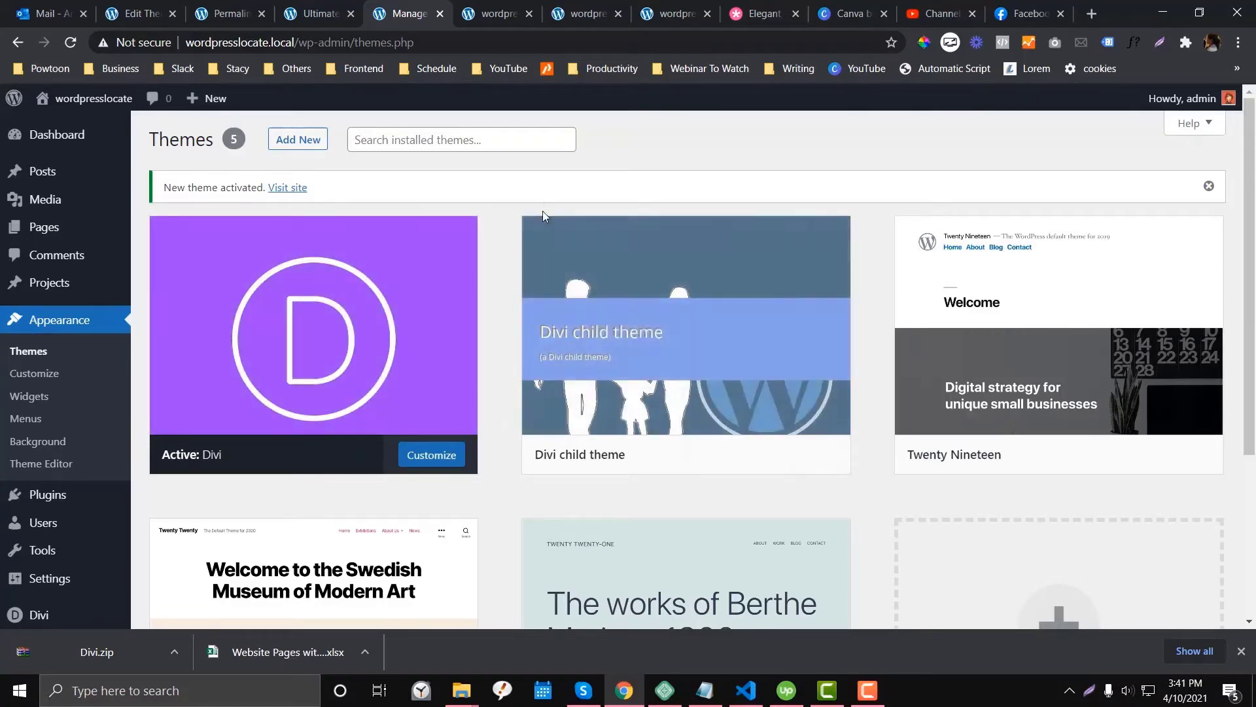
- Activate the Divi child theme, then go to Divi > Theme Options in the sidebar
mouse_move(664, 337)
left_click(714, 463)
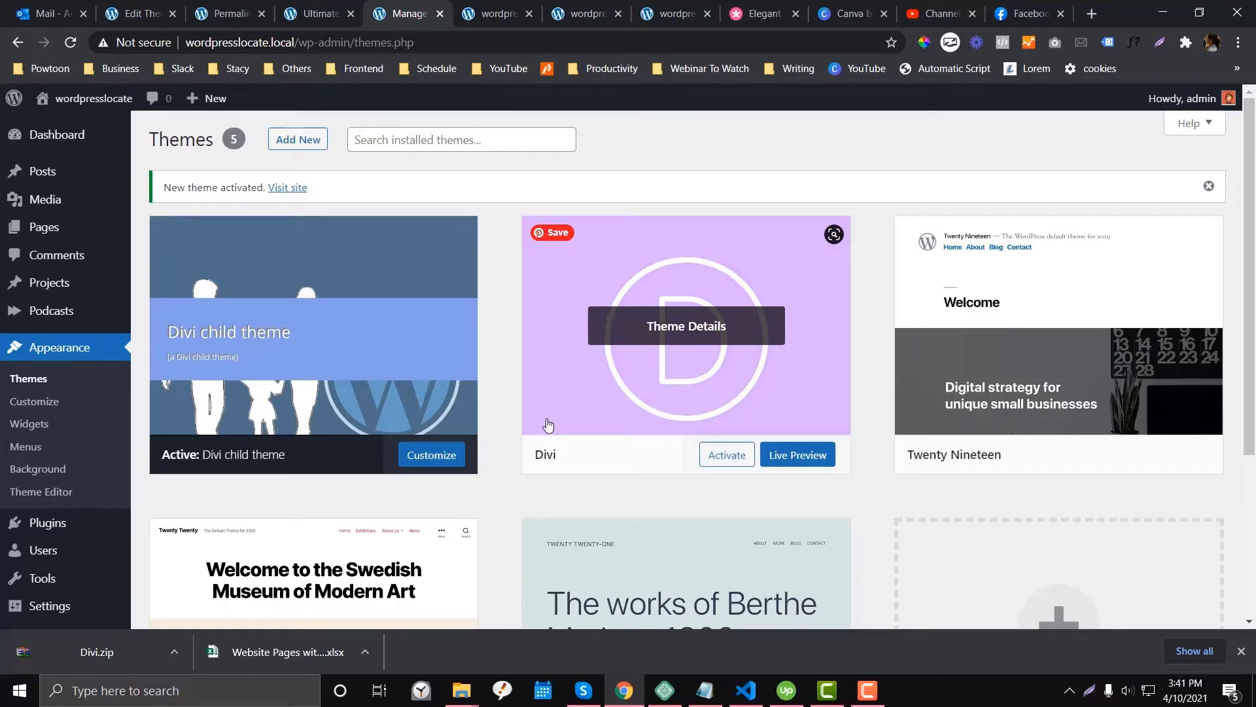
scroll(549, 425, "down", 1)
scroll(548, 426, "up", 1)
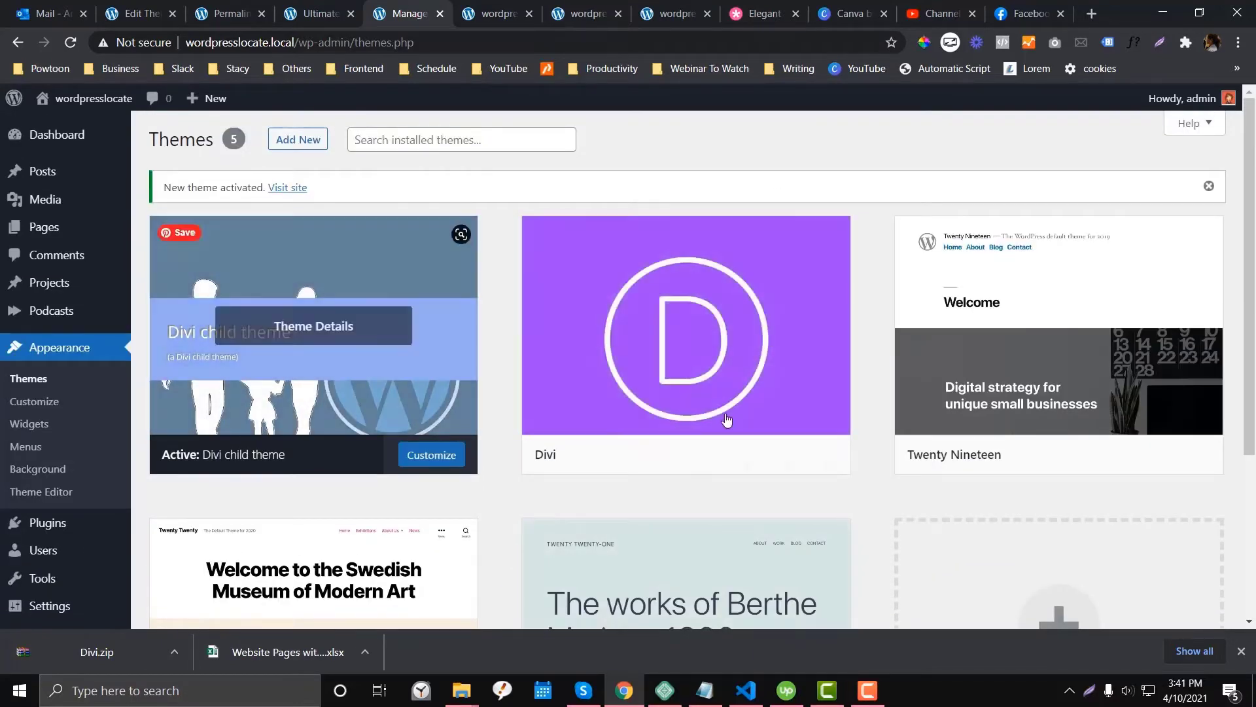
scroll(41, 543, "down", 3)
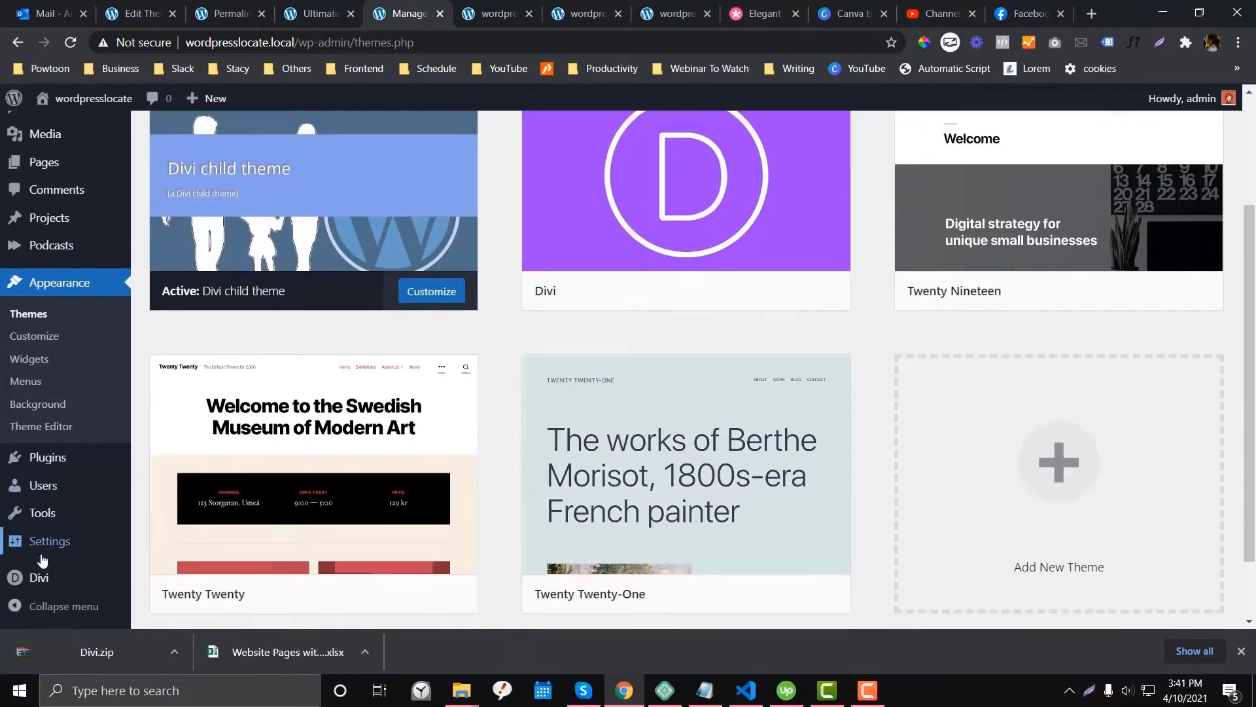
mouse_move(39, 576)
left_click(185, 470)
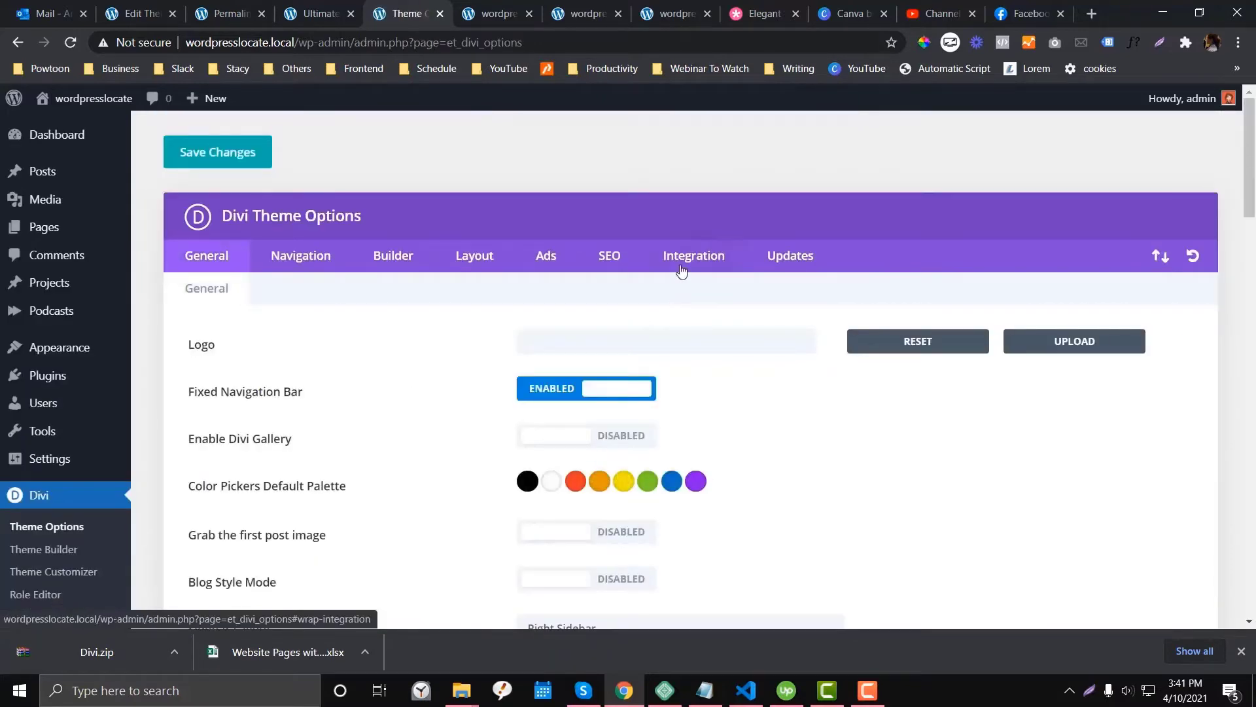
- Check the Username and API Key under Divi Theme Options Integration and Updates
left_click(681, 263)
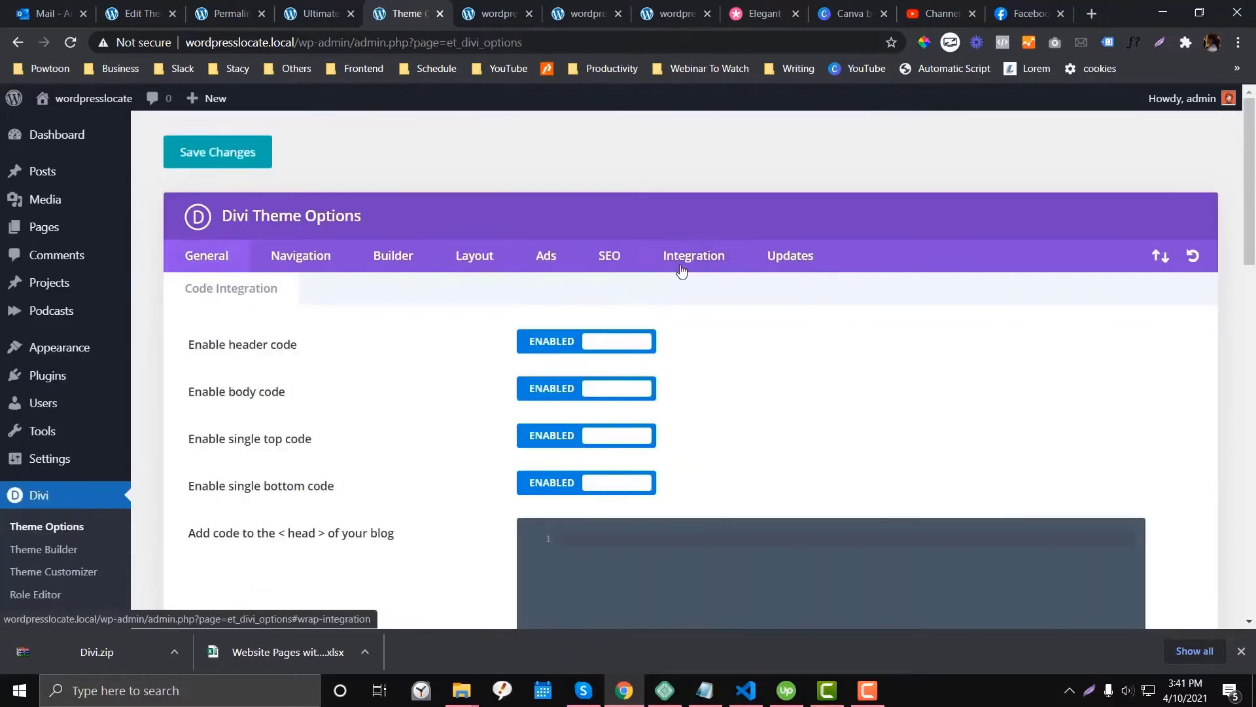
left_click(776, 259)
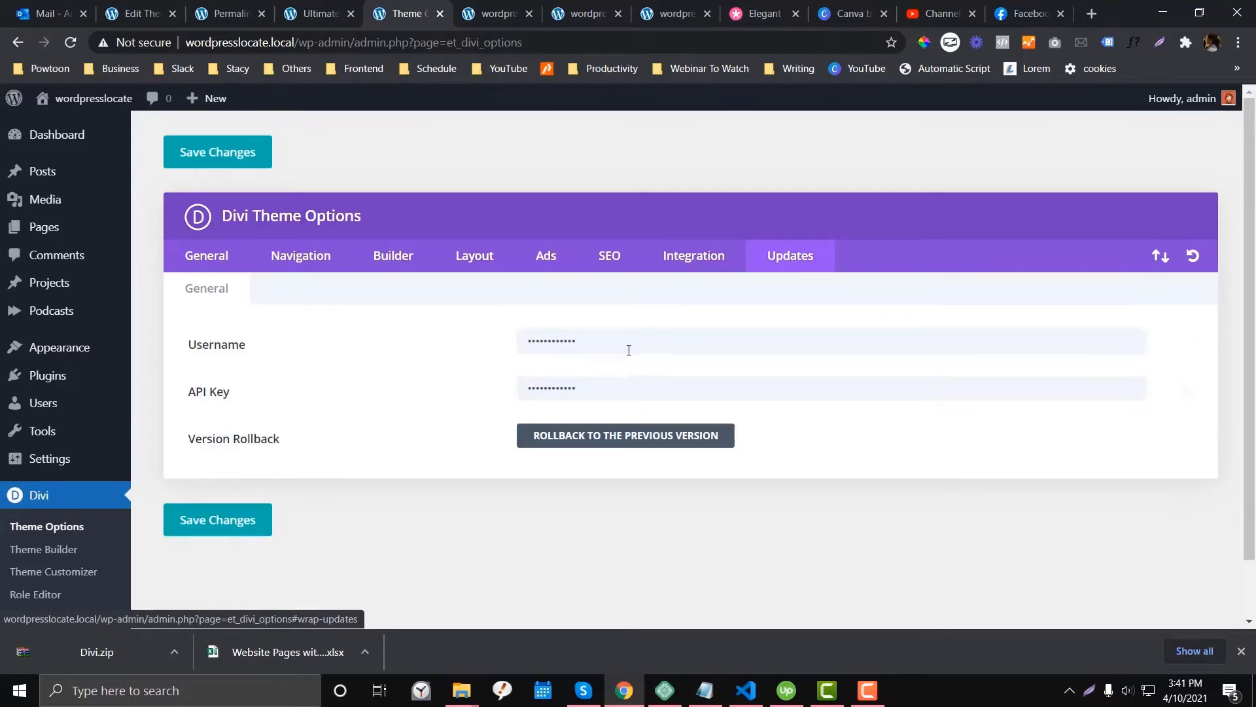
left_click(590, 392)
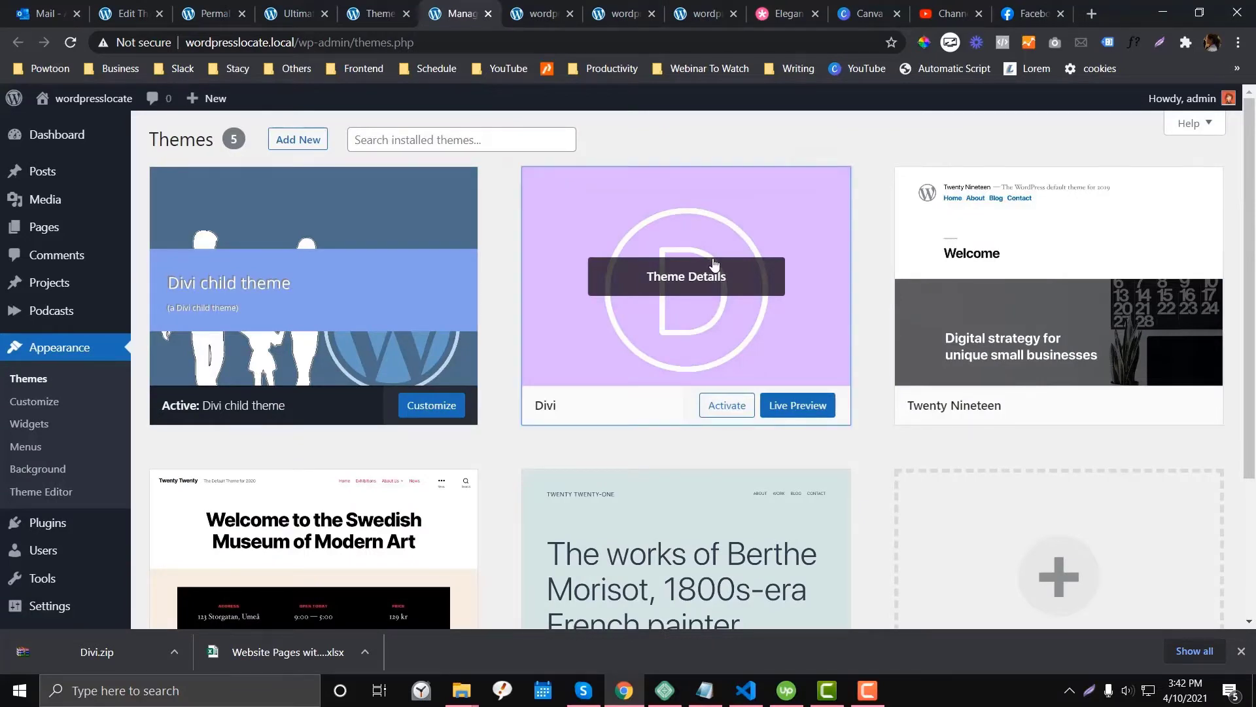
- Open the Divi theme details and select its version number 4.9.3
left_click(715, 264)
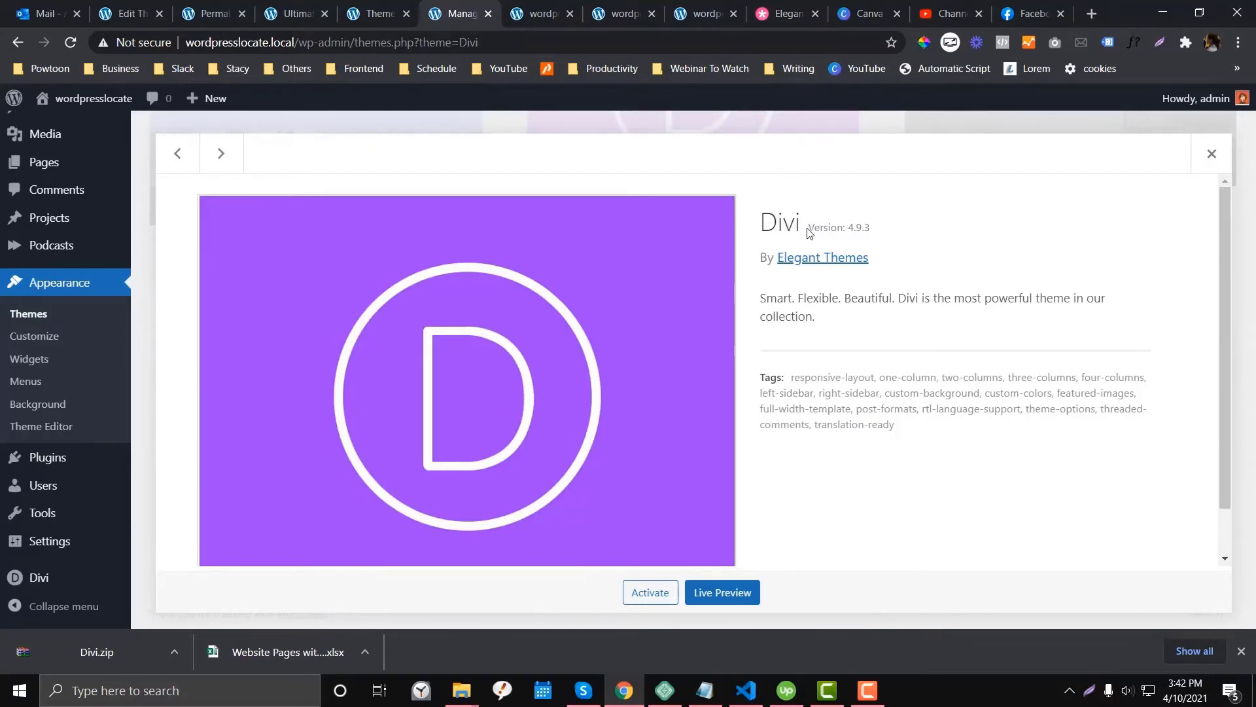
left_click_drag(808, 228, 894, 233)
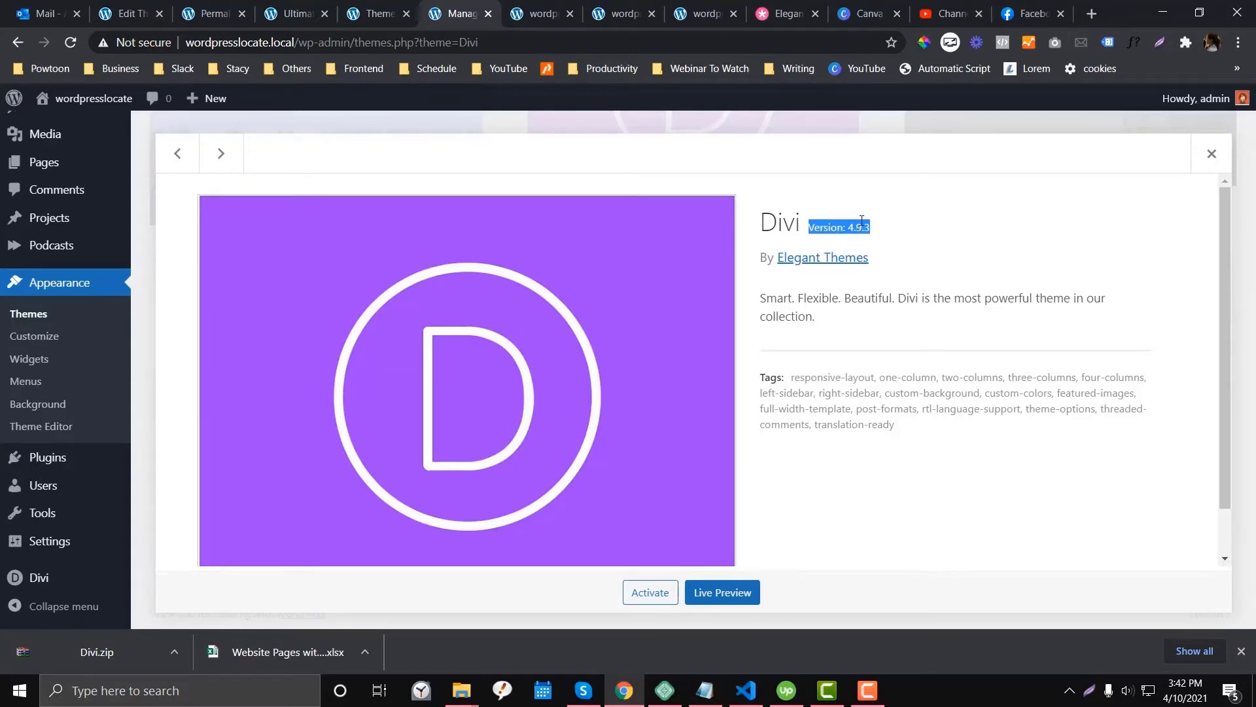
key("ctrl+shift+Tab")
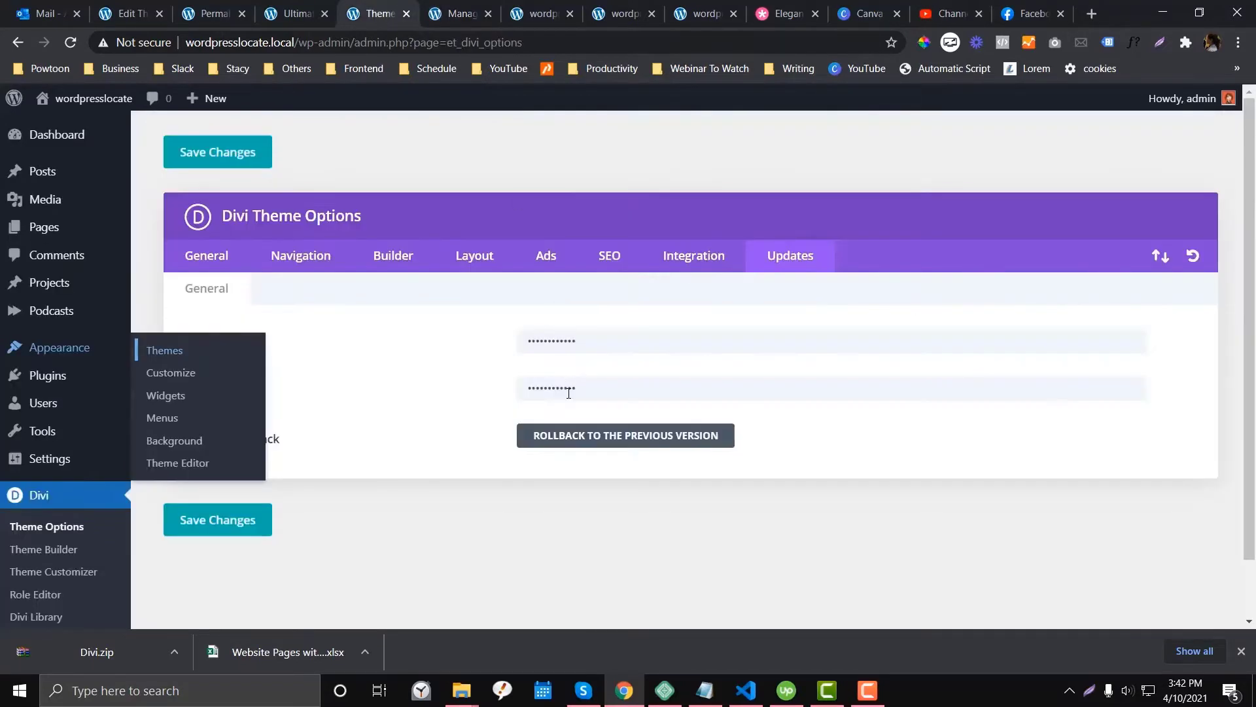
left_click(482, 13)
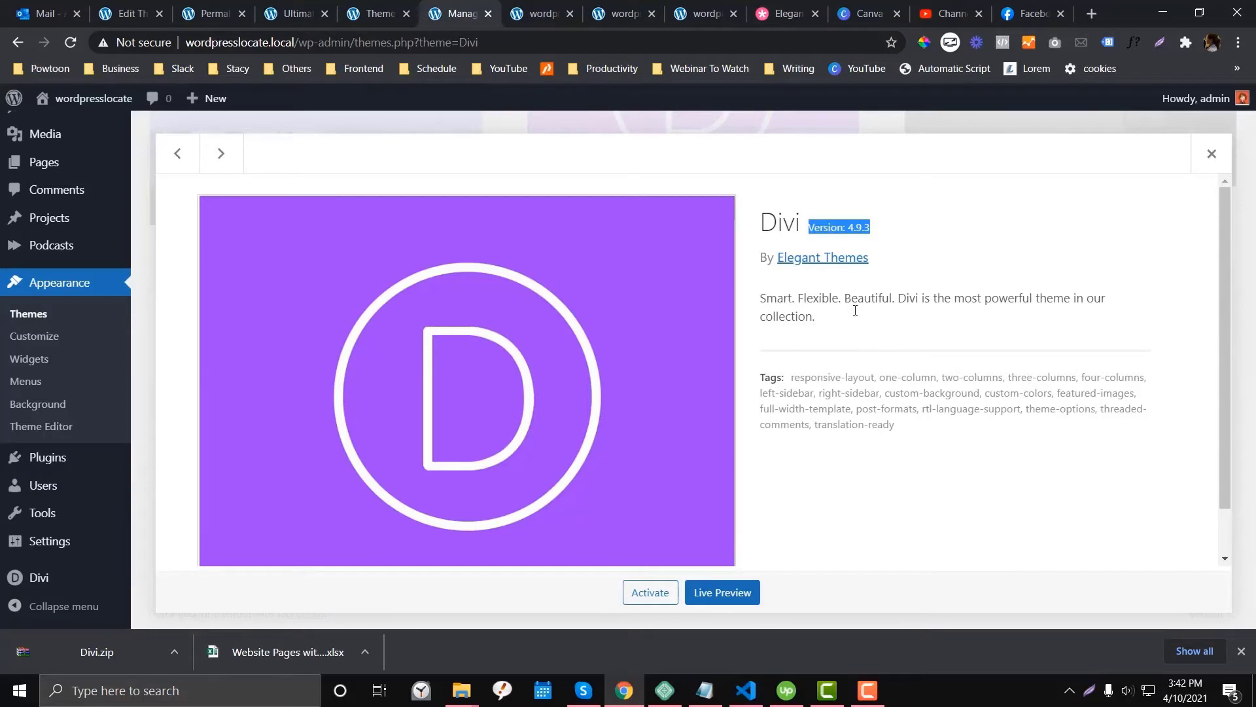
left_click(1212, 153)
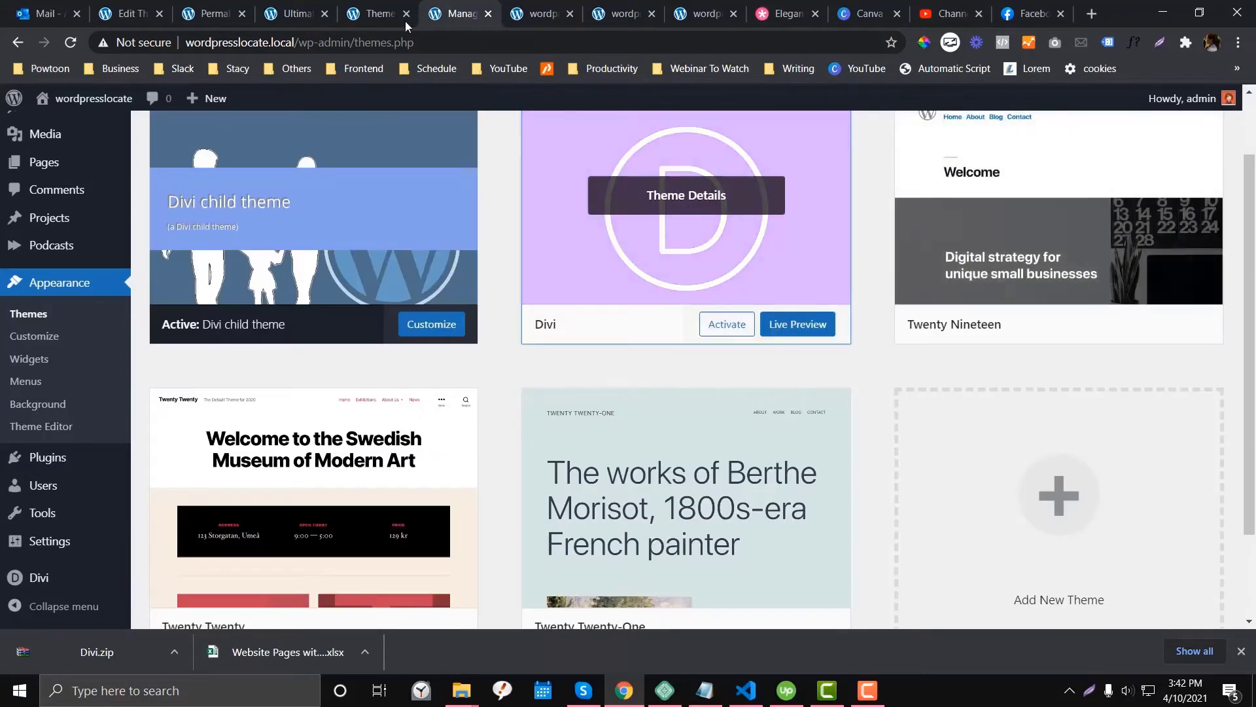
- Compare with Divi Theme Options, then switch to the site tab showing Home Test
left_click(376, 16)
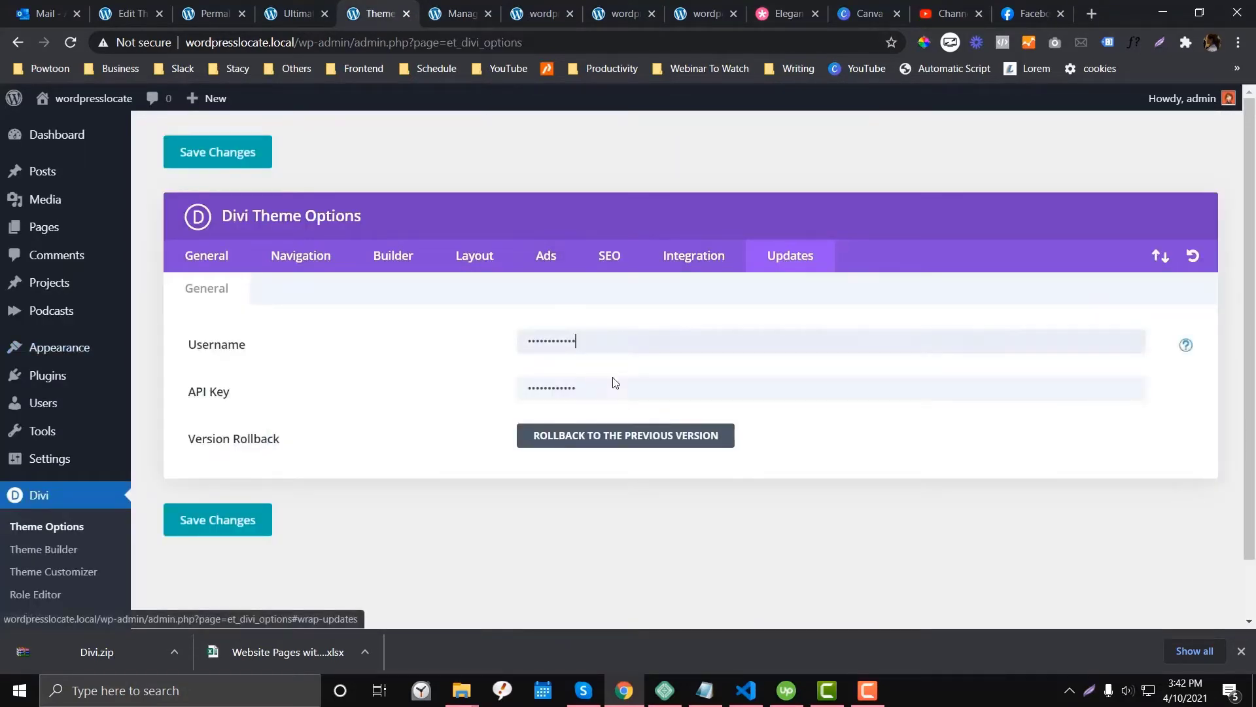
left_click(491, 263)
left_click(458, 13)
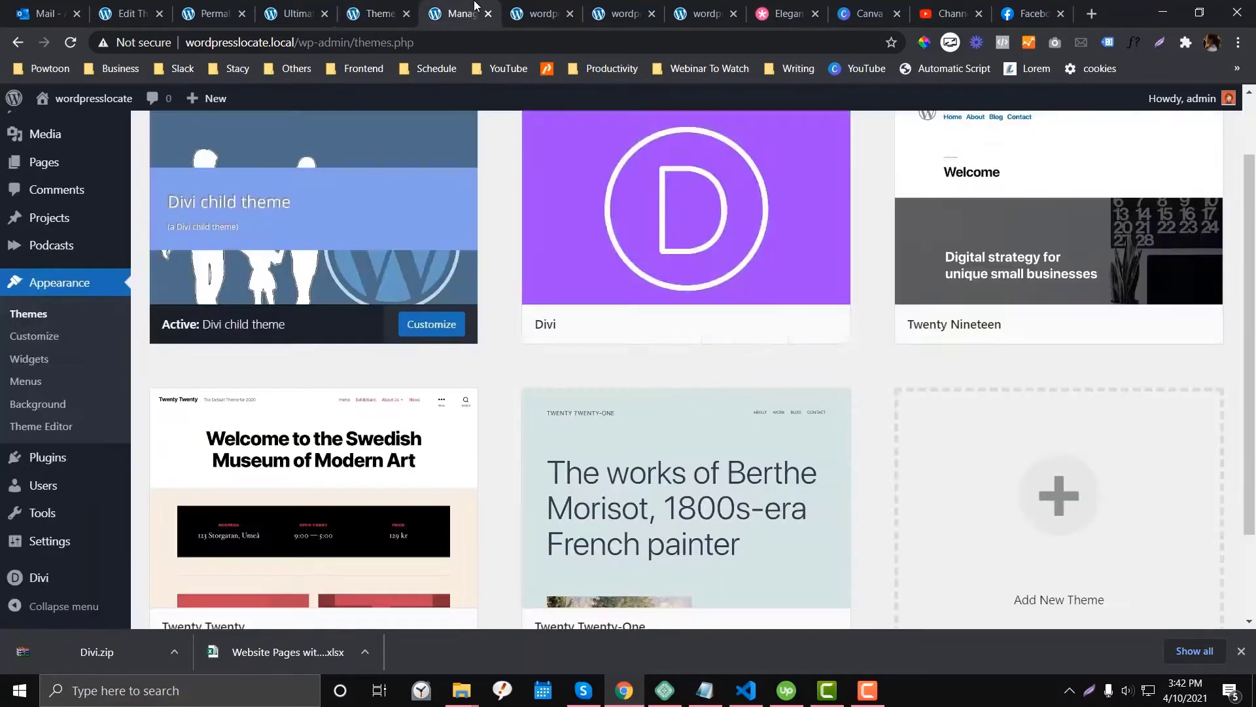
left_click(538, 13)
left_click(464, 13)
left_click(538, 13)
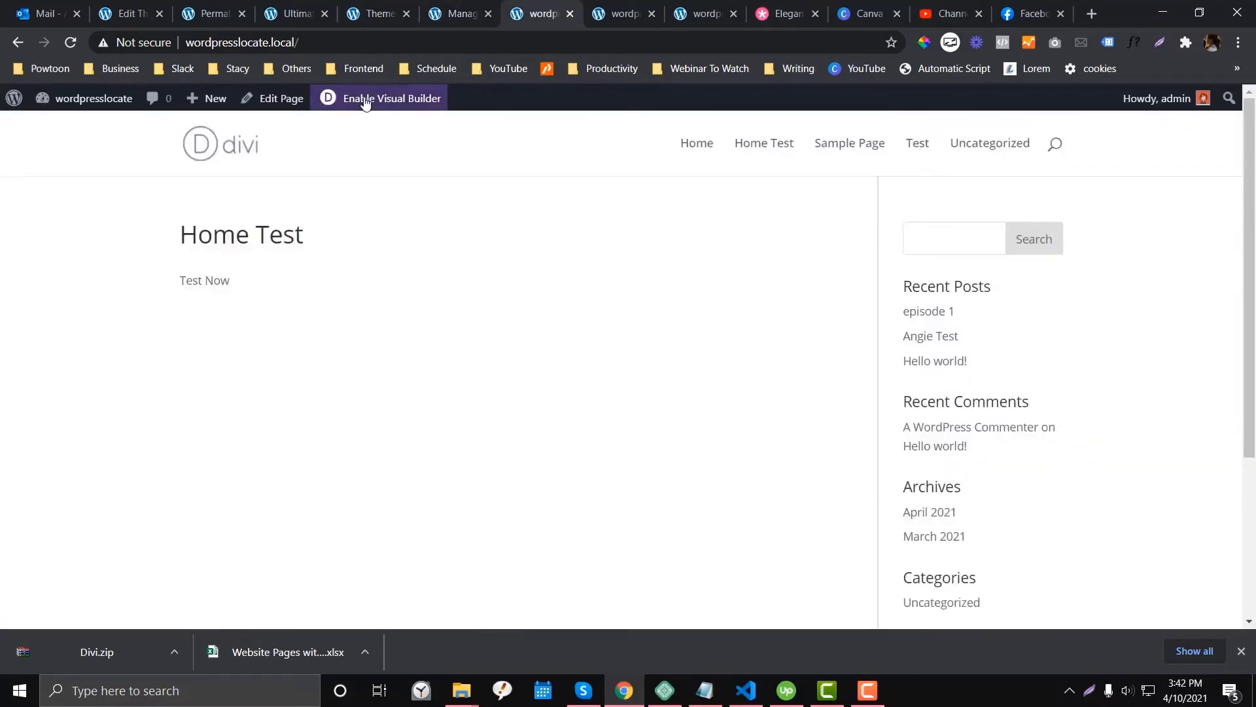
- Enable the Visual Builder on Home Test and browse the layout library to find Restaurant
left_click(386, 98)
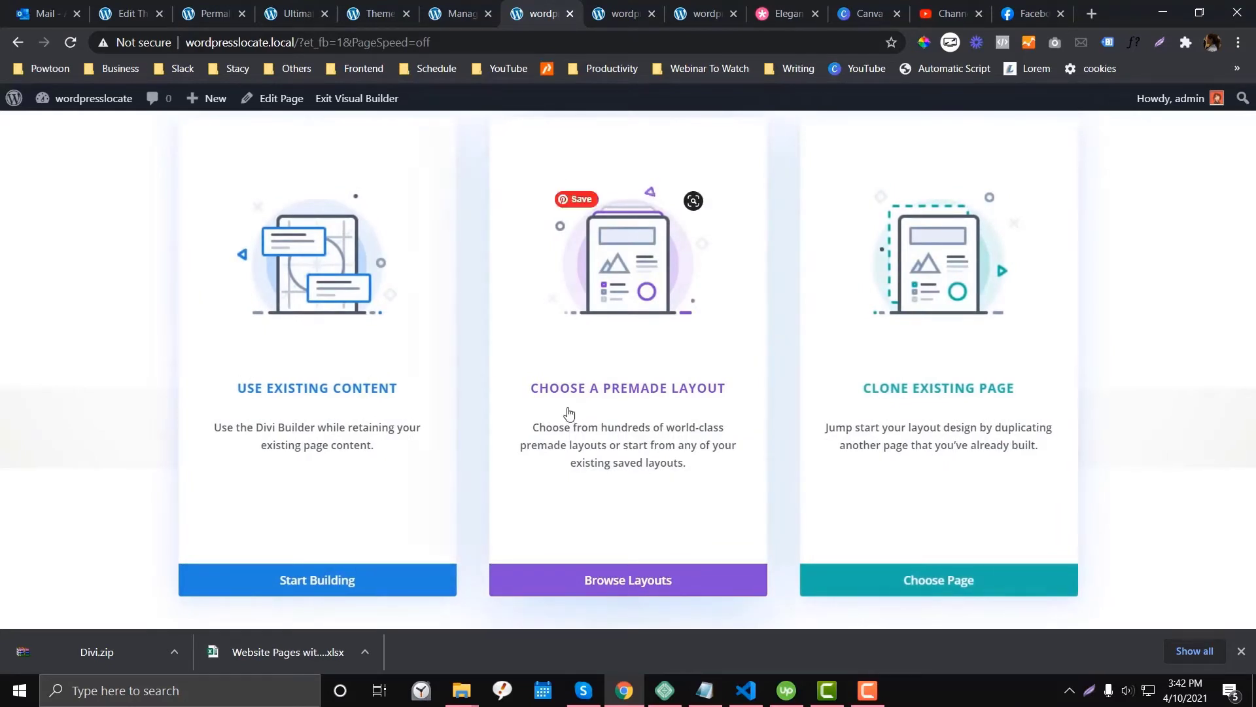
left_click(654, 580)
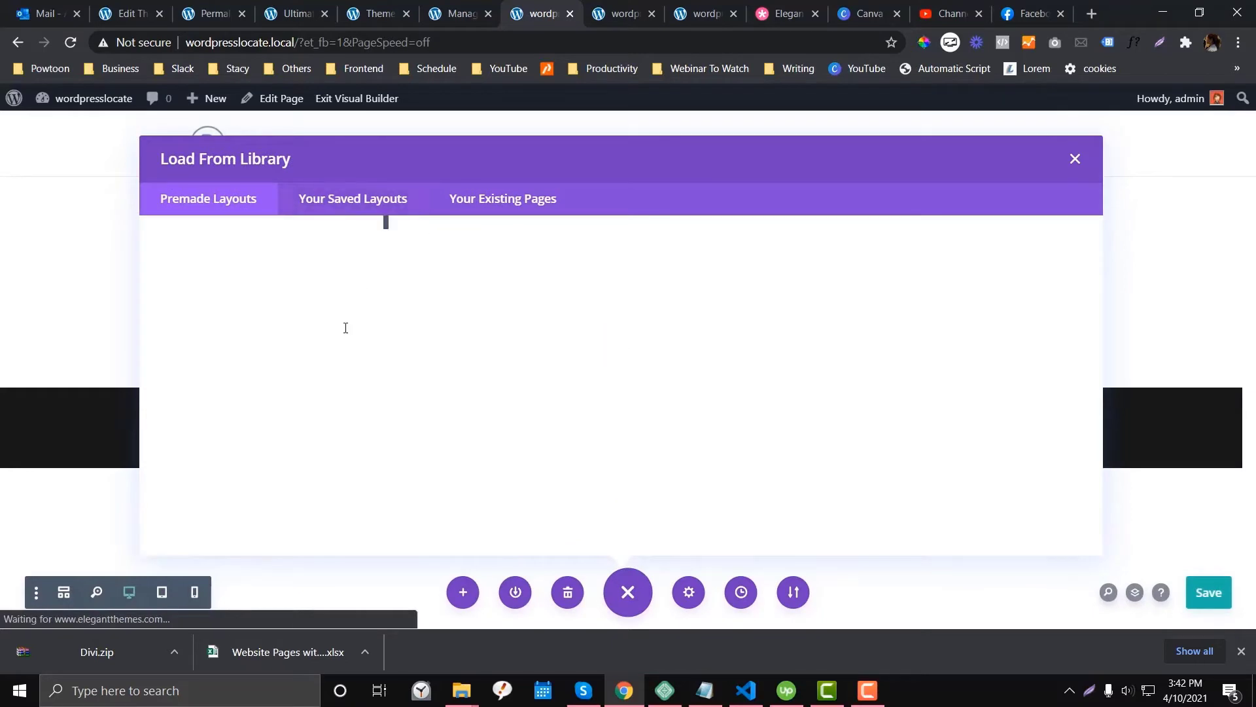
scroll(361, 306, "down", 2)
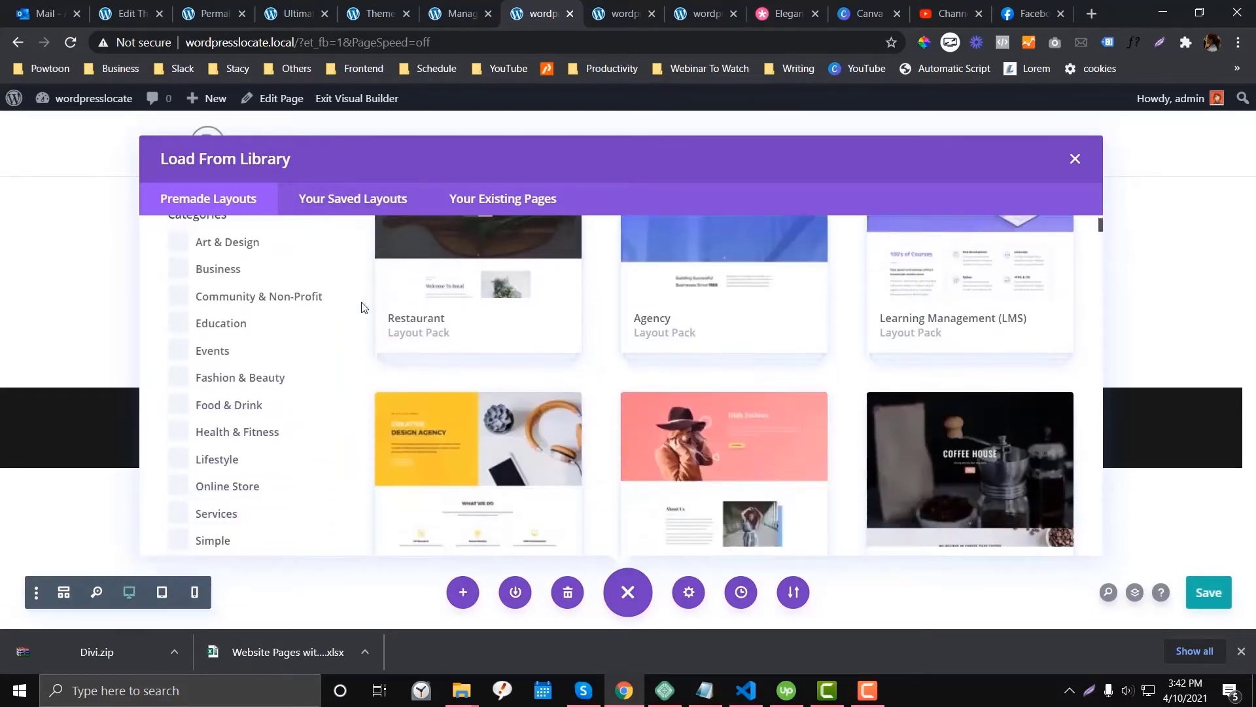
scroll(363, 308, "down", 2)
scroll(364, 308, "up", 2)
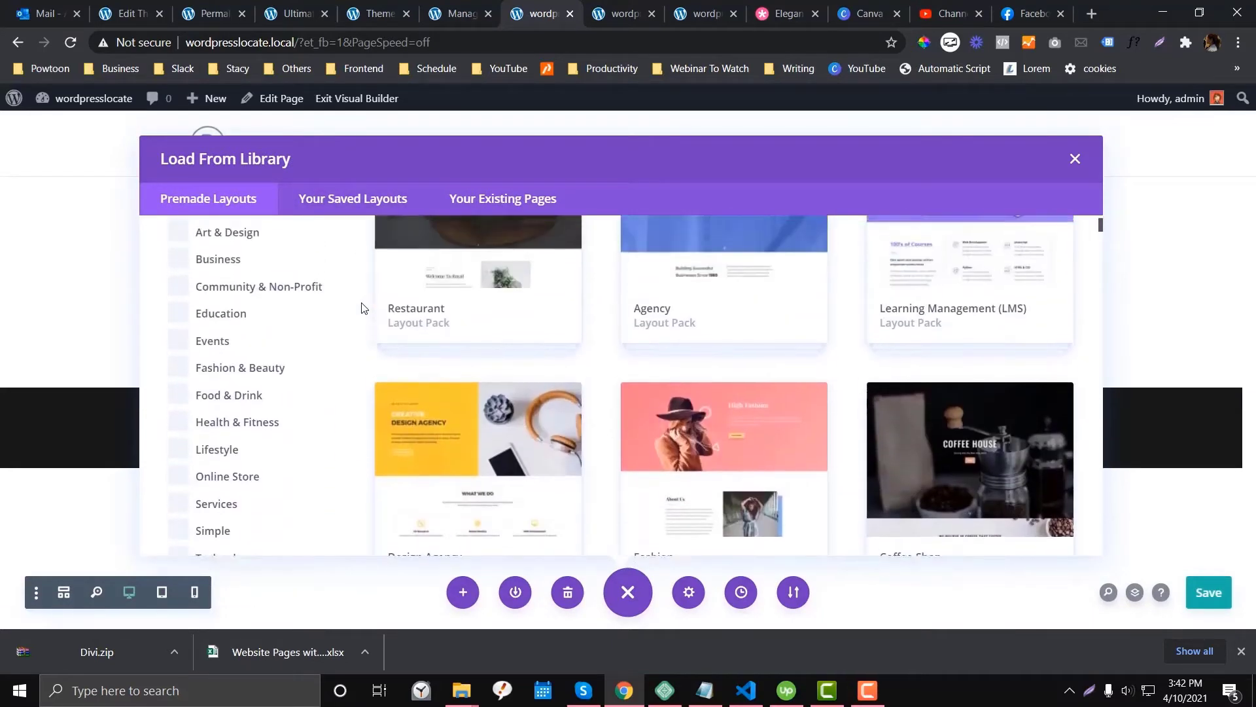
scroll(361, 307, "up", 3)
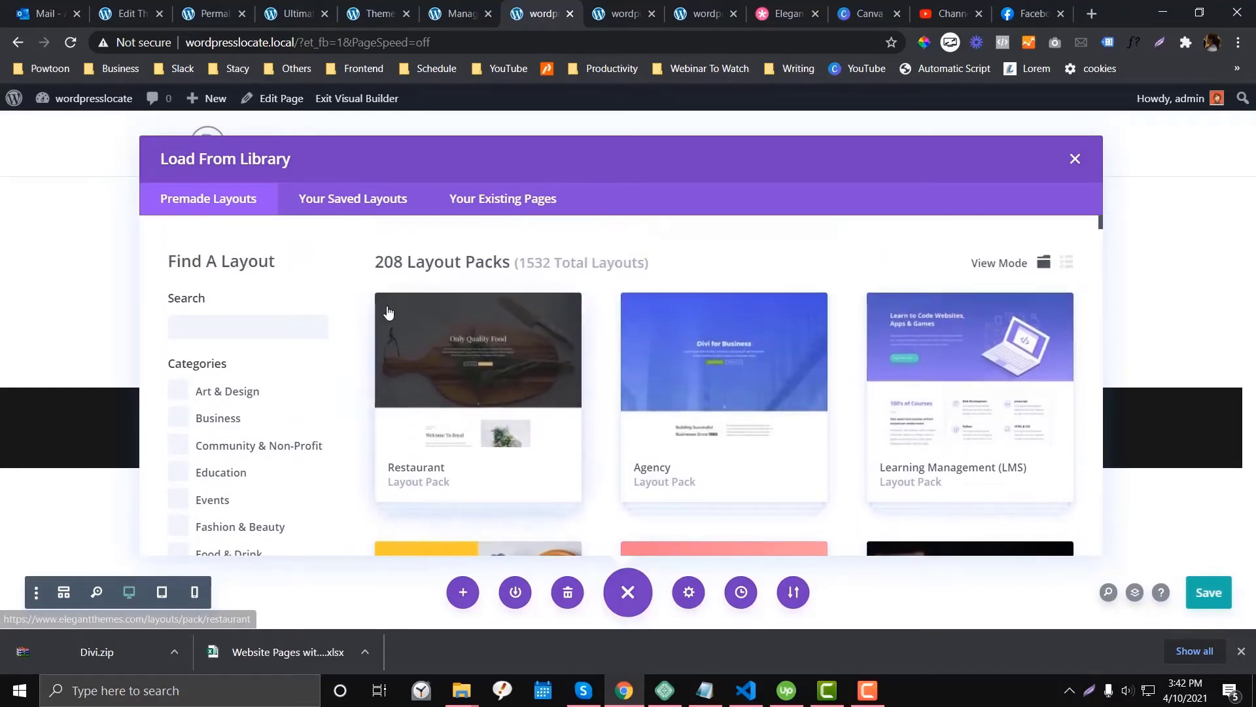
scroll(373, 310, "down", 3)
- Apply the Restaurant Landing Page layout to Home Test, replacing existing content
left_click(501, 286)
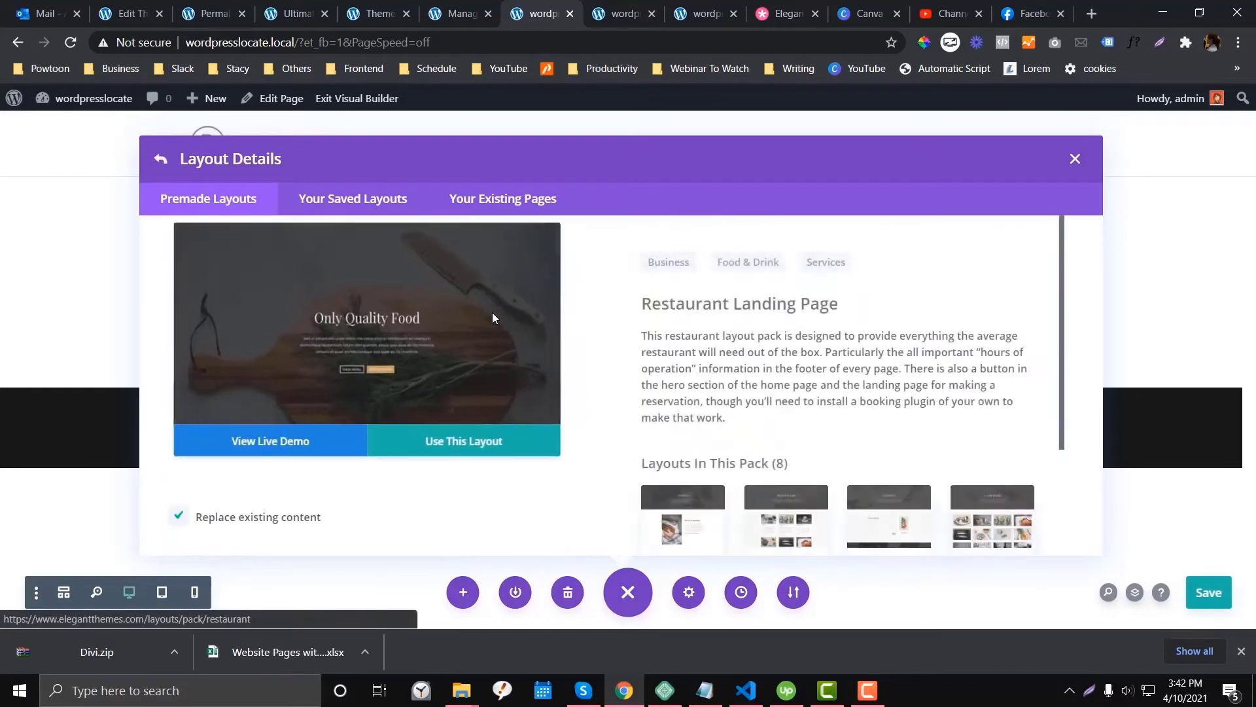
scroll(875, 381, "down", 3)
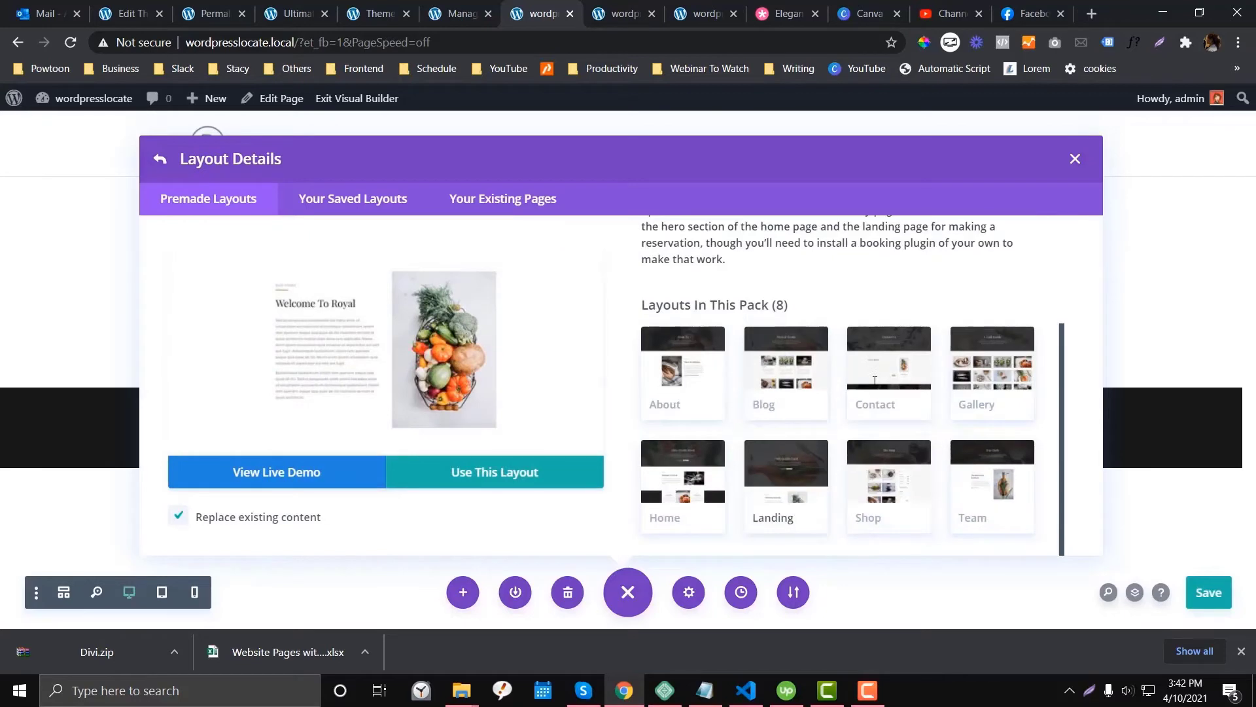
scroll(748, 372, "up", 3)
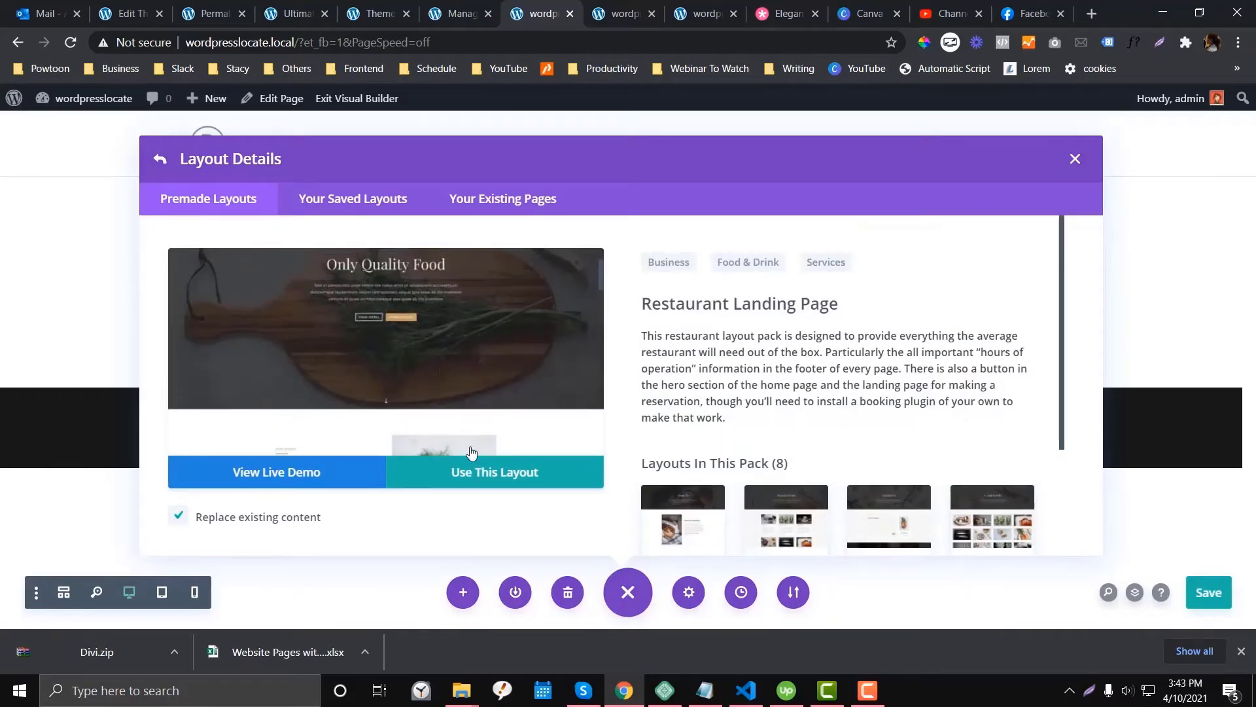
scroll(548, 363, "down", 5)
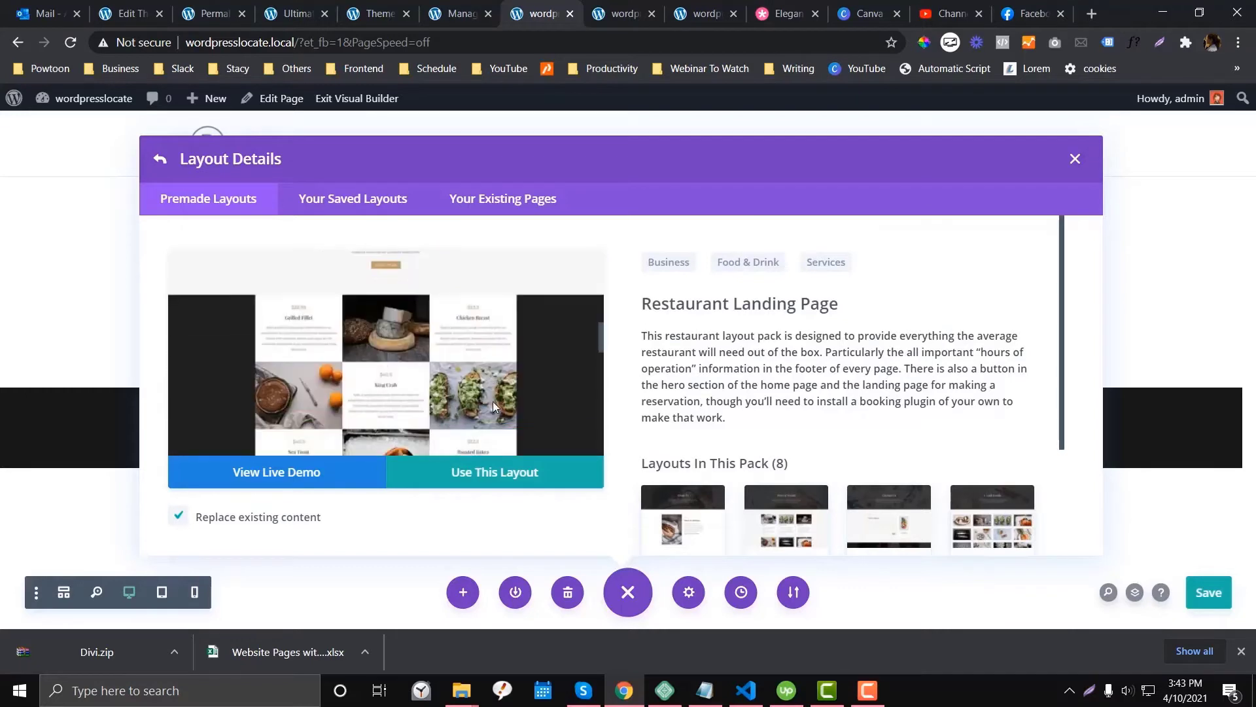
scroll(492, 401, "up", 2)
left_click(494, 482)
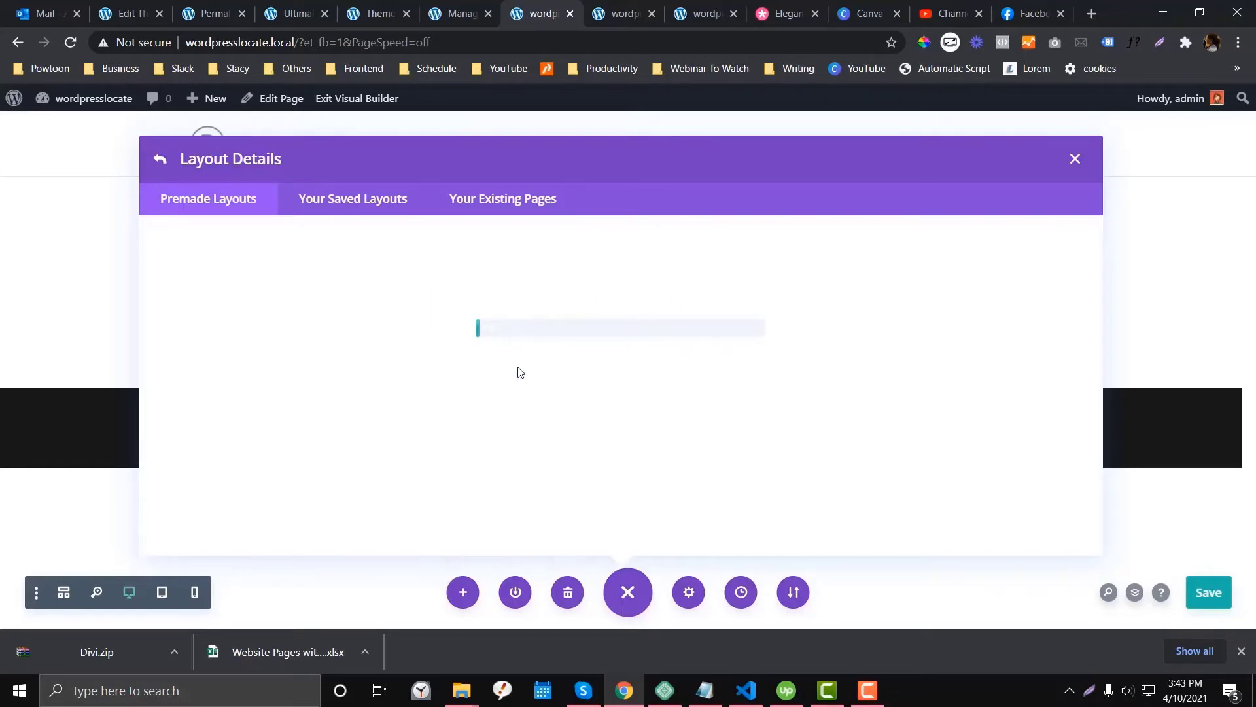
- Recheck Username and API Key in Divi Updates settings, then return to Elegant Themes downloads
left_click(363, 7)
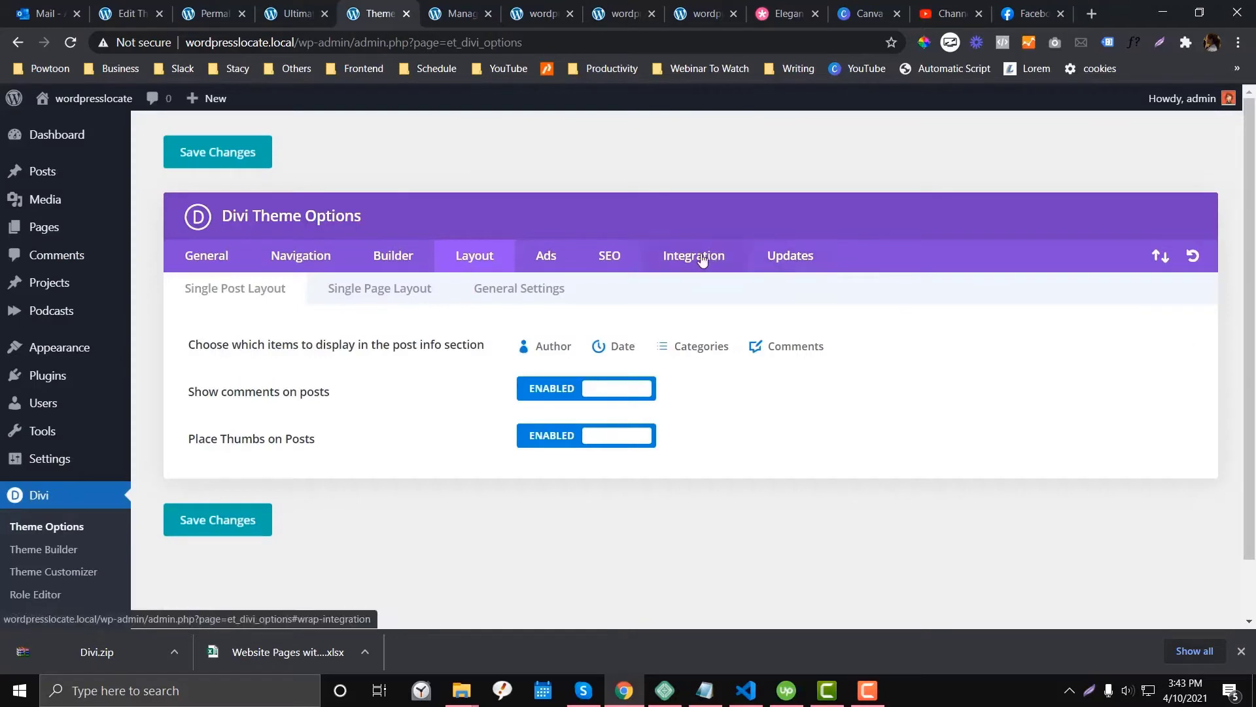
left_click(702, 256)
left_click(793, 256)
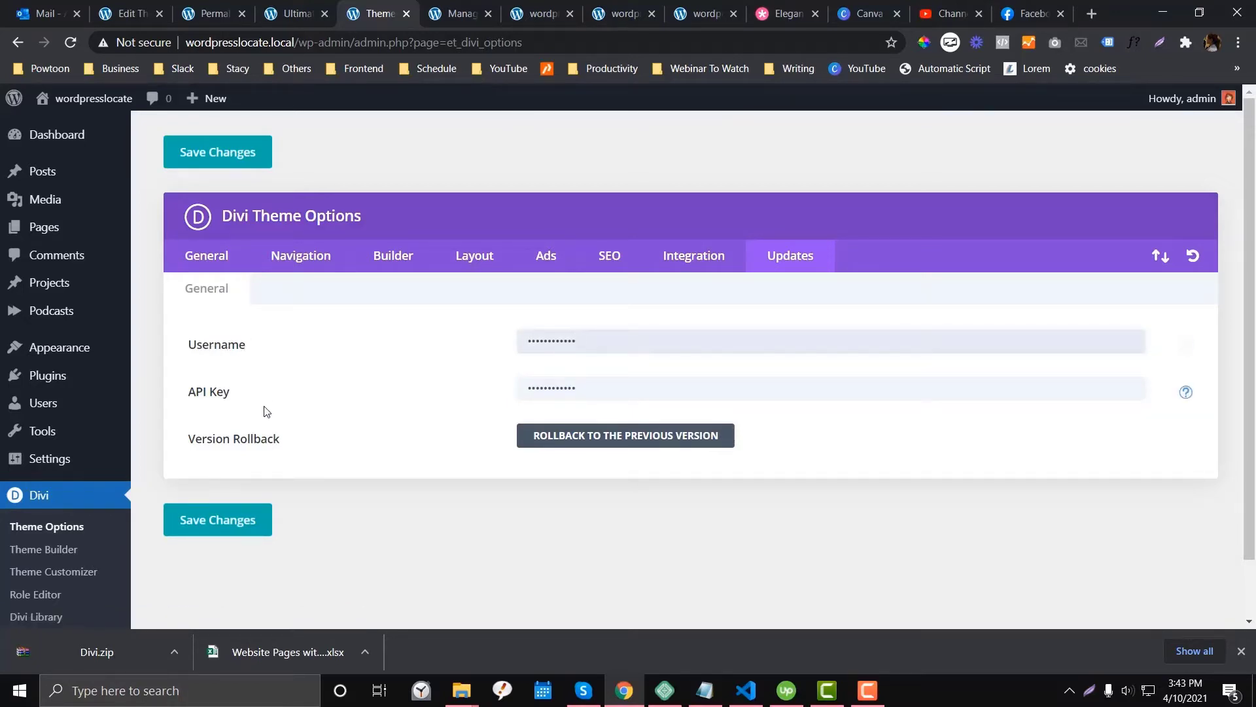
left_click(779, 20)
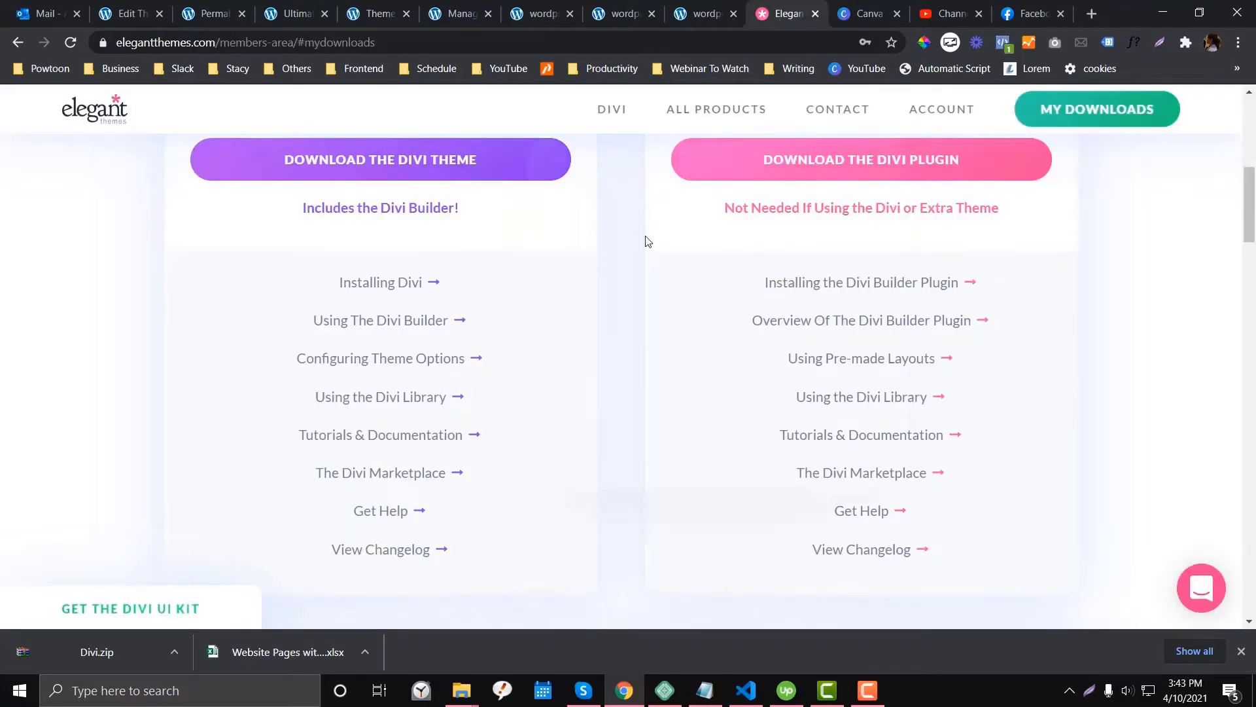
- Copy the account username from the Elegant Themes members area account details
scroll(646, 242, "up", 10)
mouse_move(933, 123)
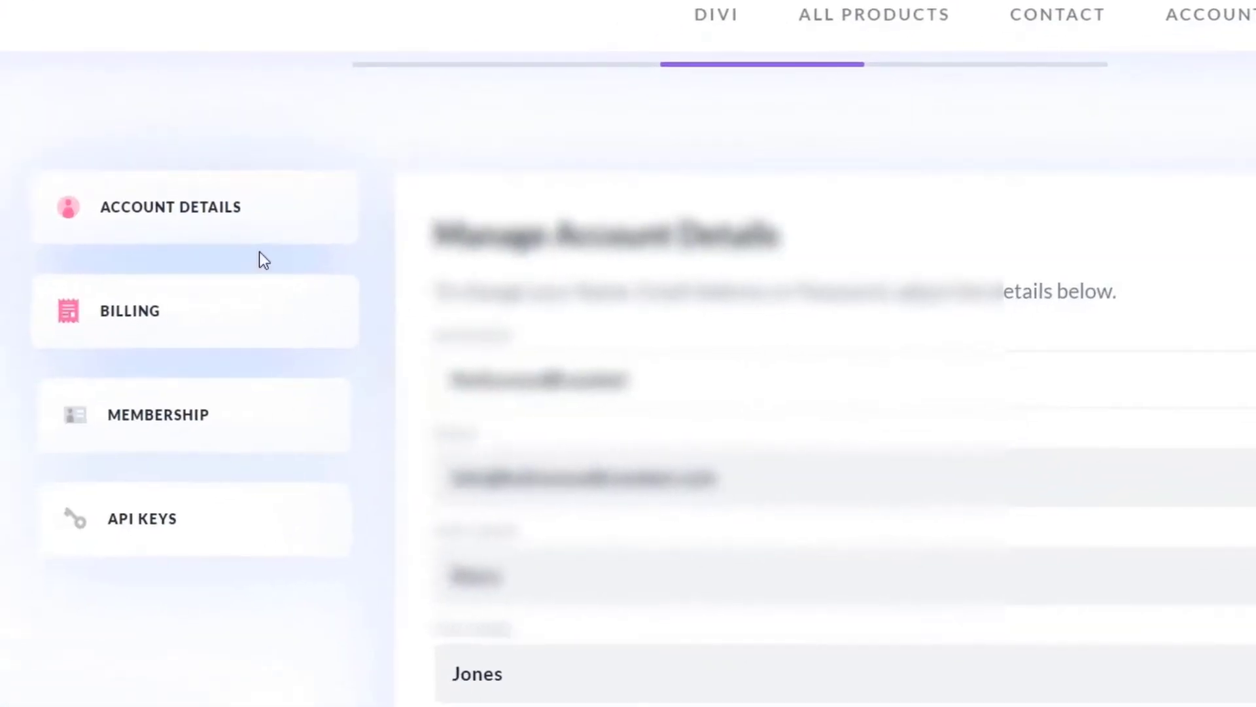
left_click(238, 208)
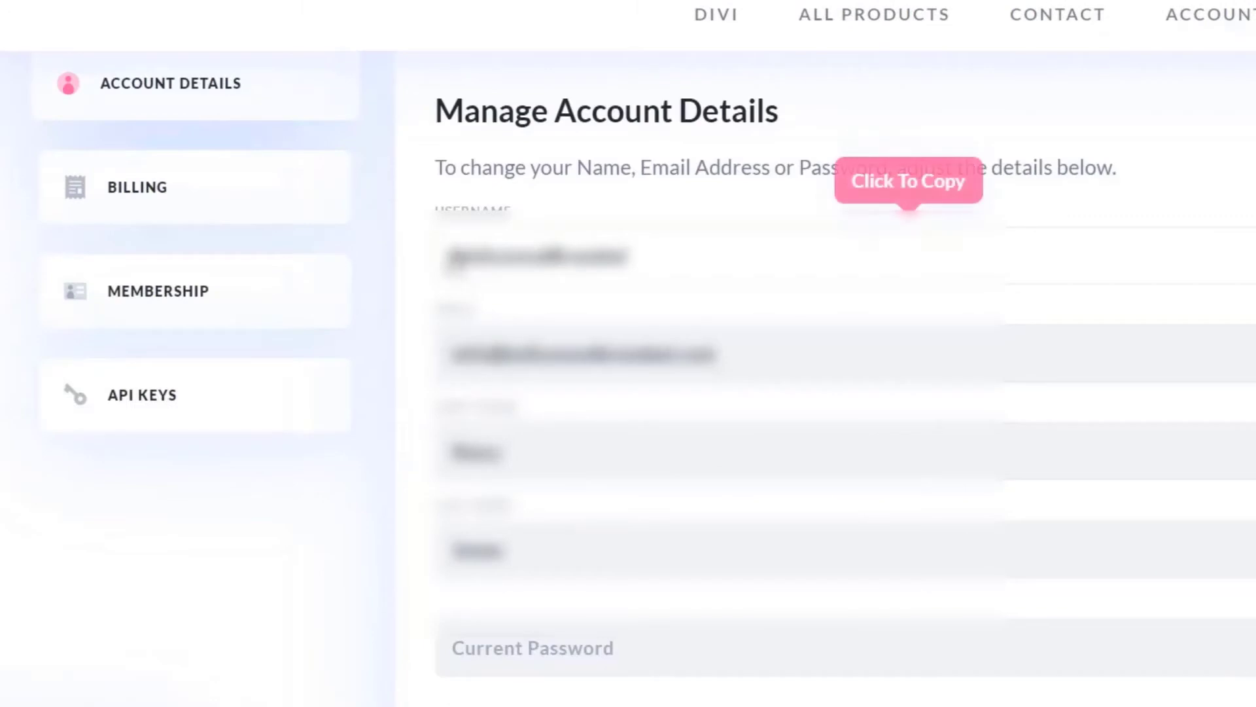
left_click(538, 256)
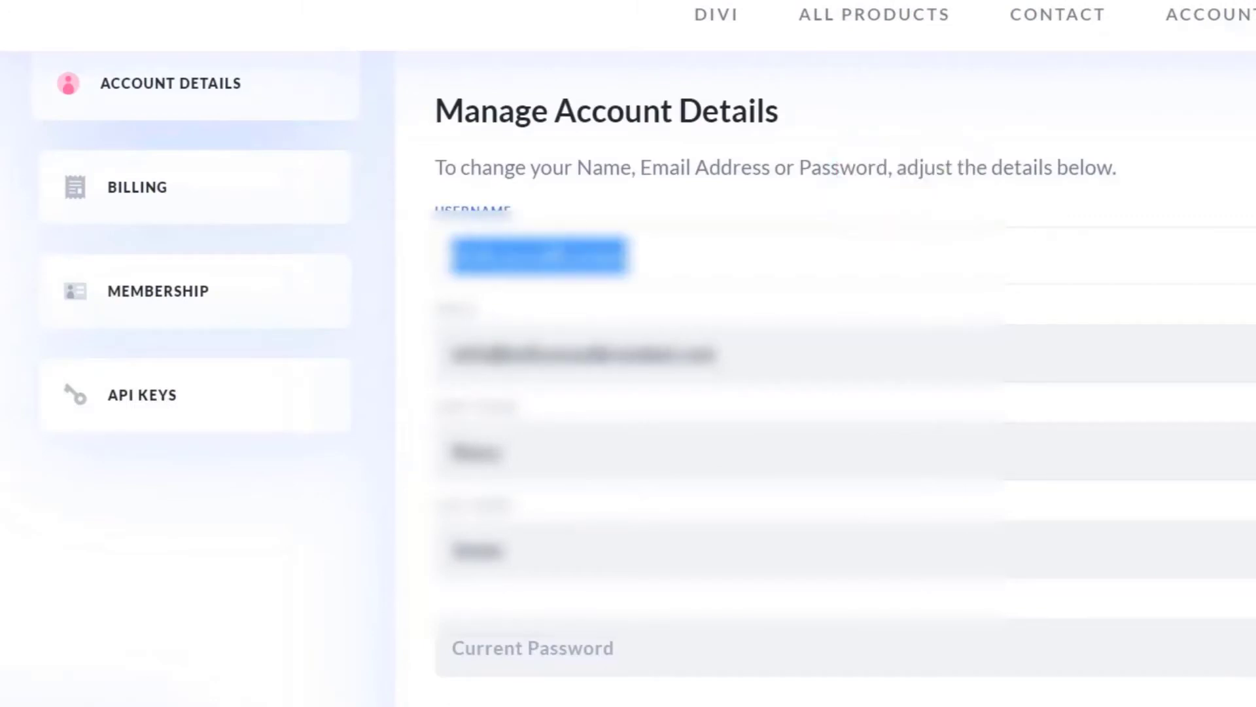
- Copy the first and second API keys from the members area API key list
left_click(157, 401)
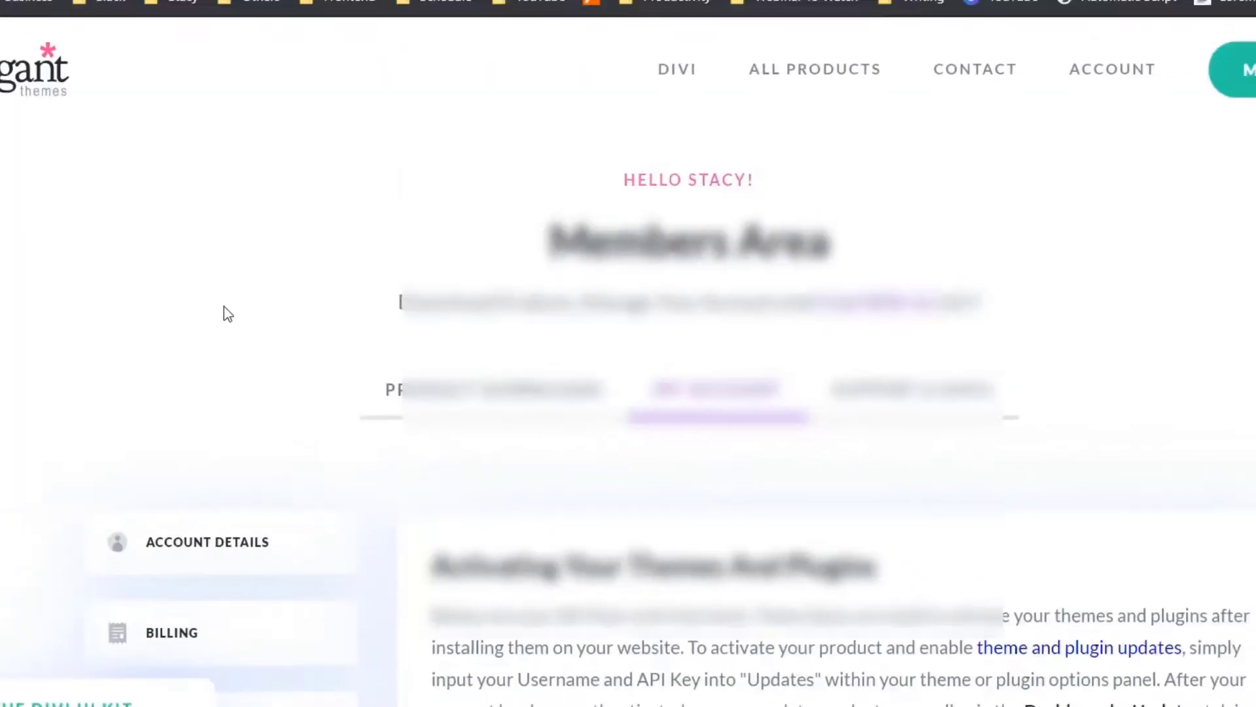
scroll(261, 382, "down", 6)
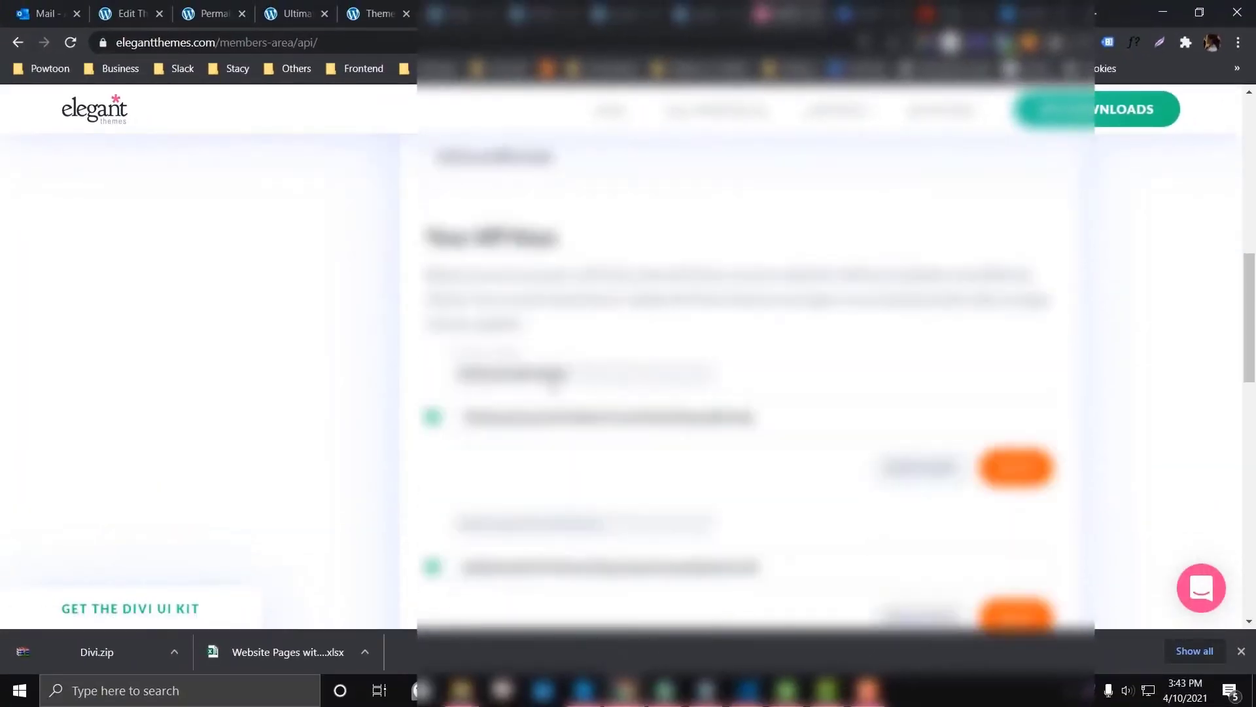
left_click(520, 335)
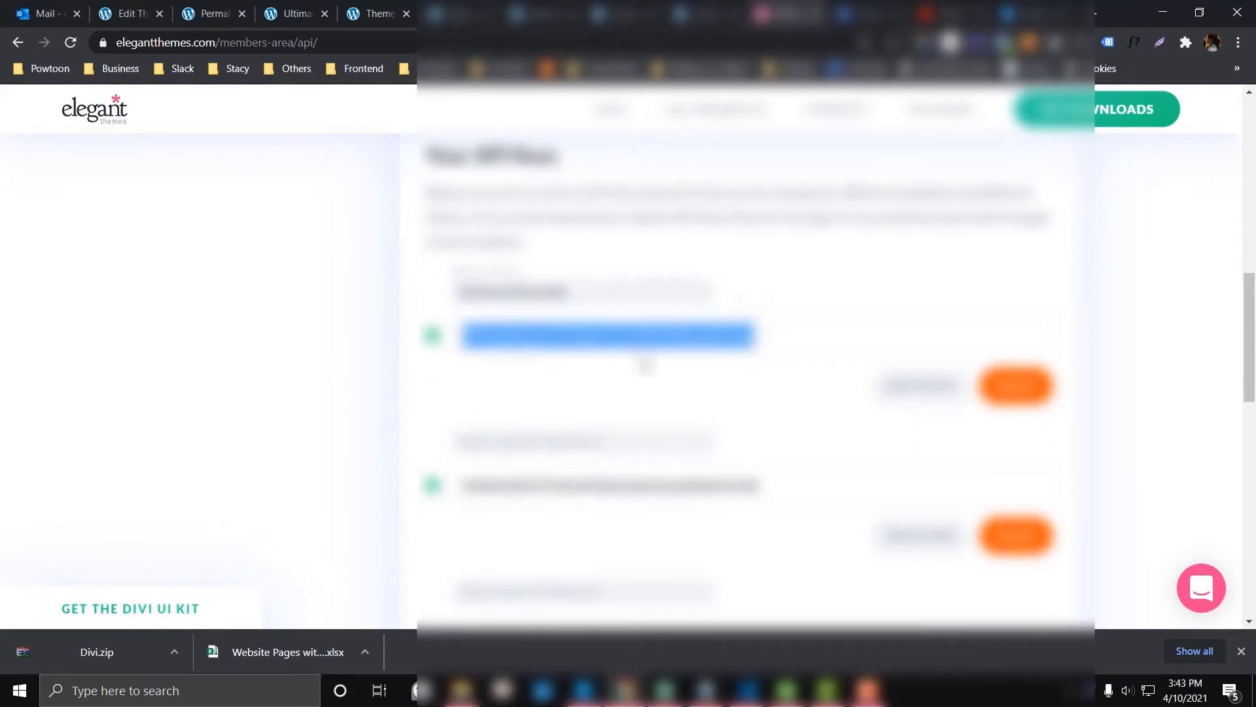
scroll(648, 360, "down", 2)
scroll(489, 411, "down", 3)
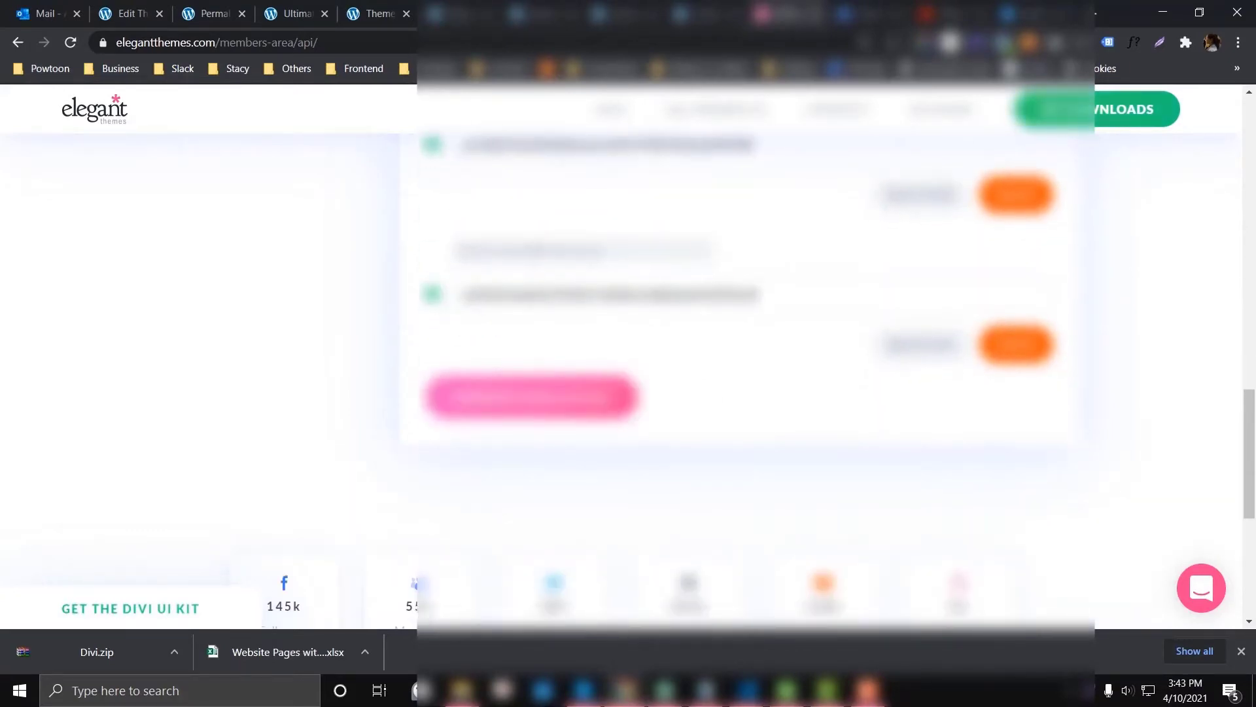
scroll(489, 411, "up", 1)
left_click(497, 376)
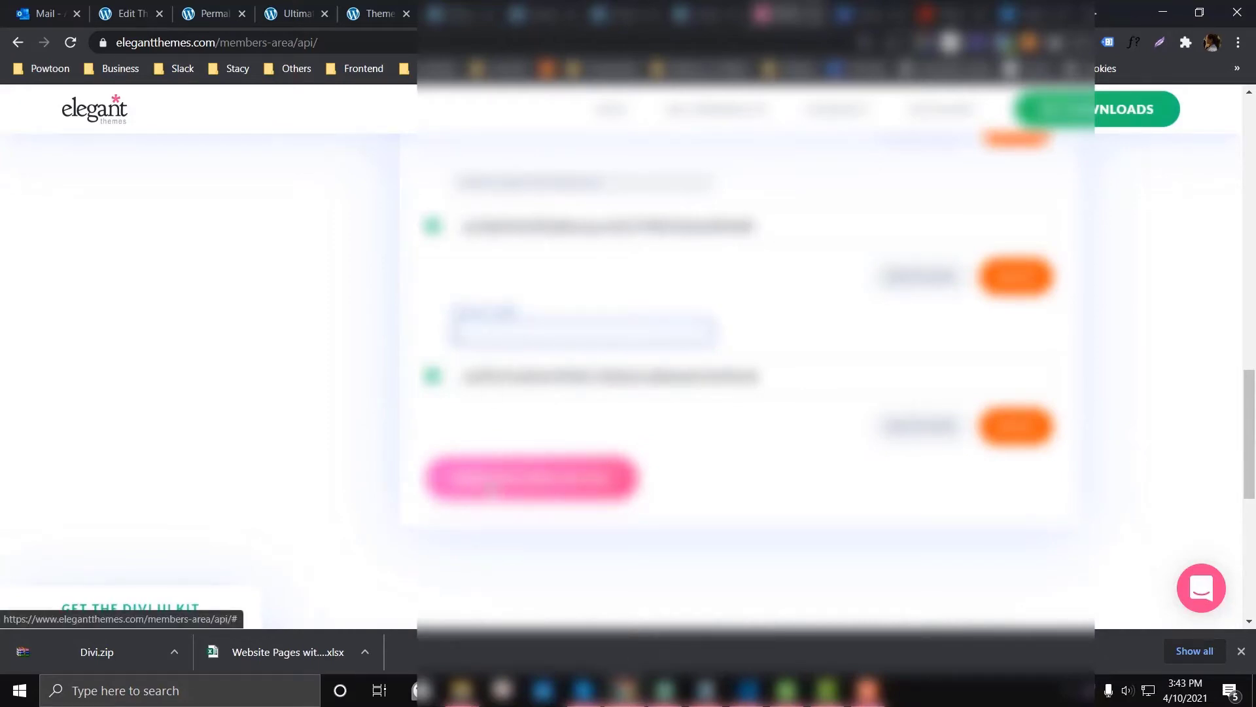
scroll(462, 318, "up", 3)
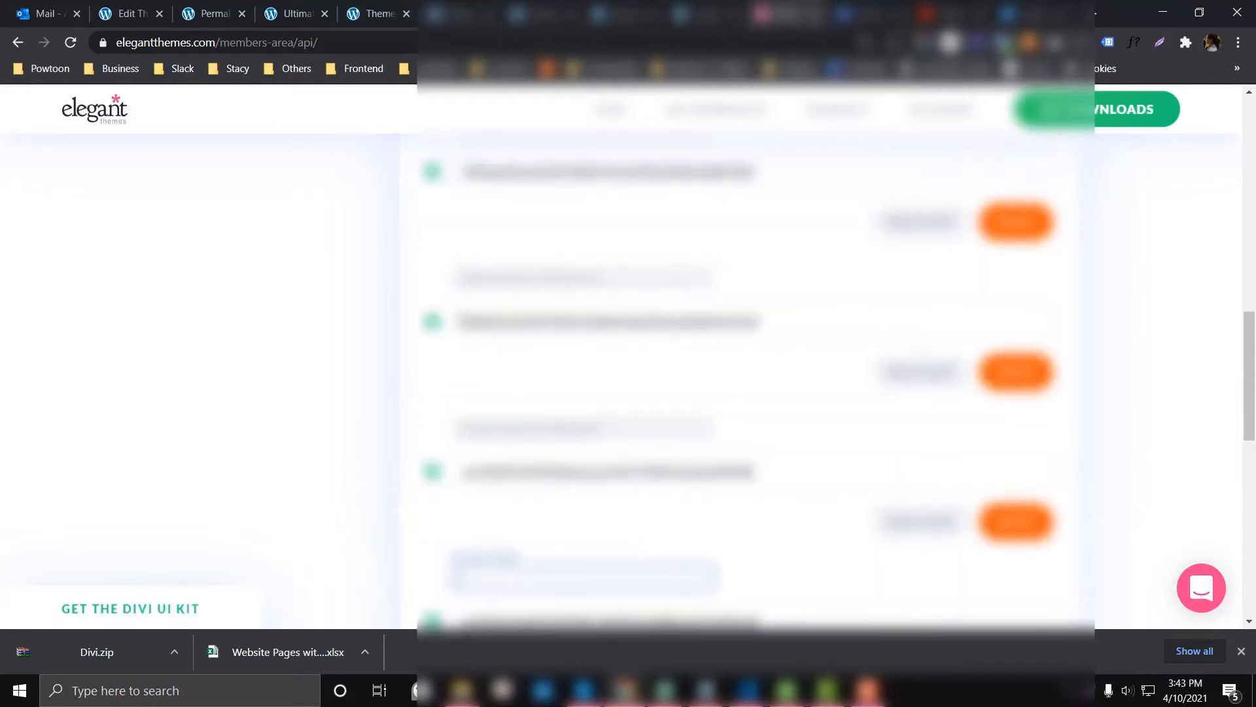
scroll(461, 318, "down", 5)
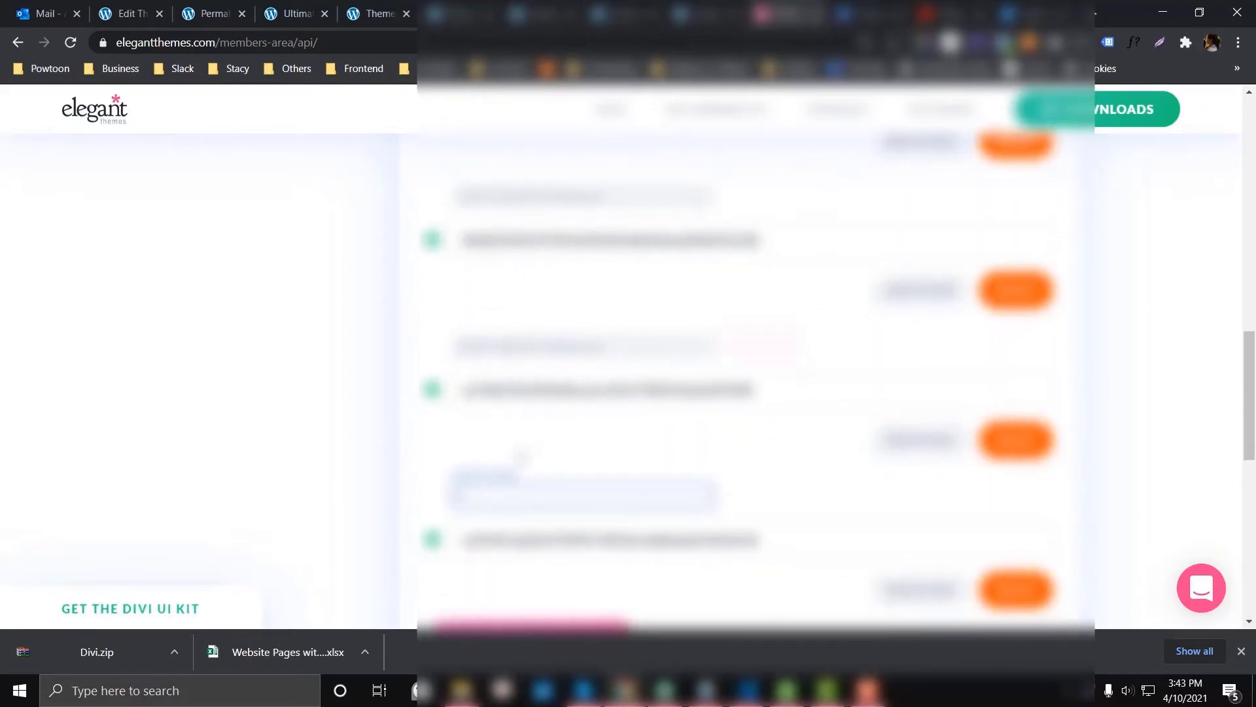
scroll(521, 458, "down", 3)
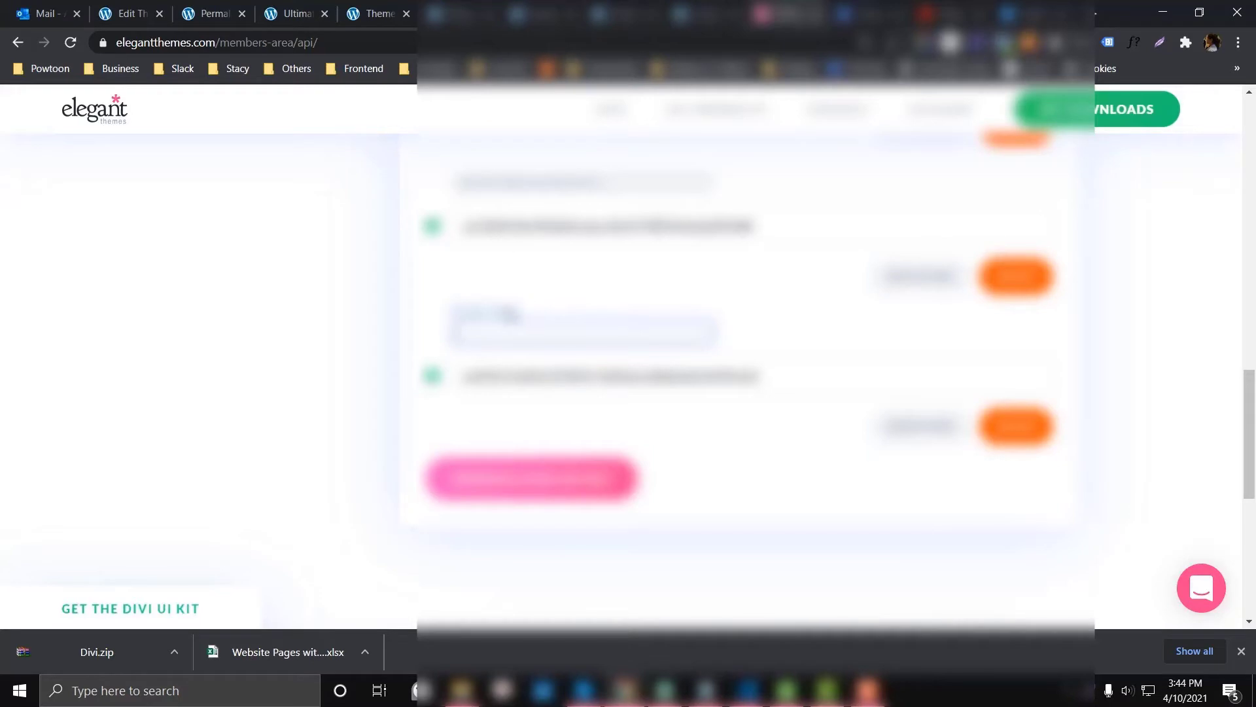
- Review the imported Restaurant layout on Home Test in the Visual Builder tab
left_click(376, 13)
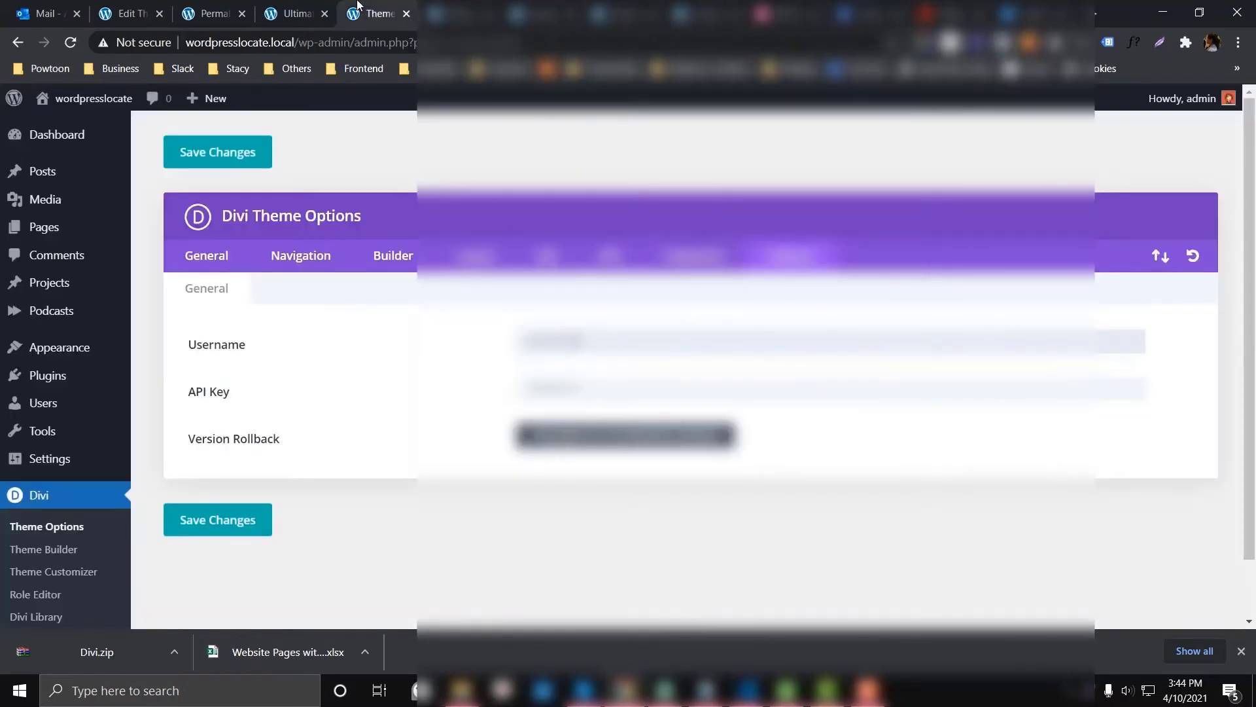
left_click(455, 14)
left_click(541, 12)
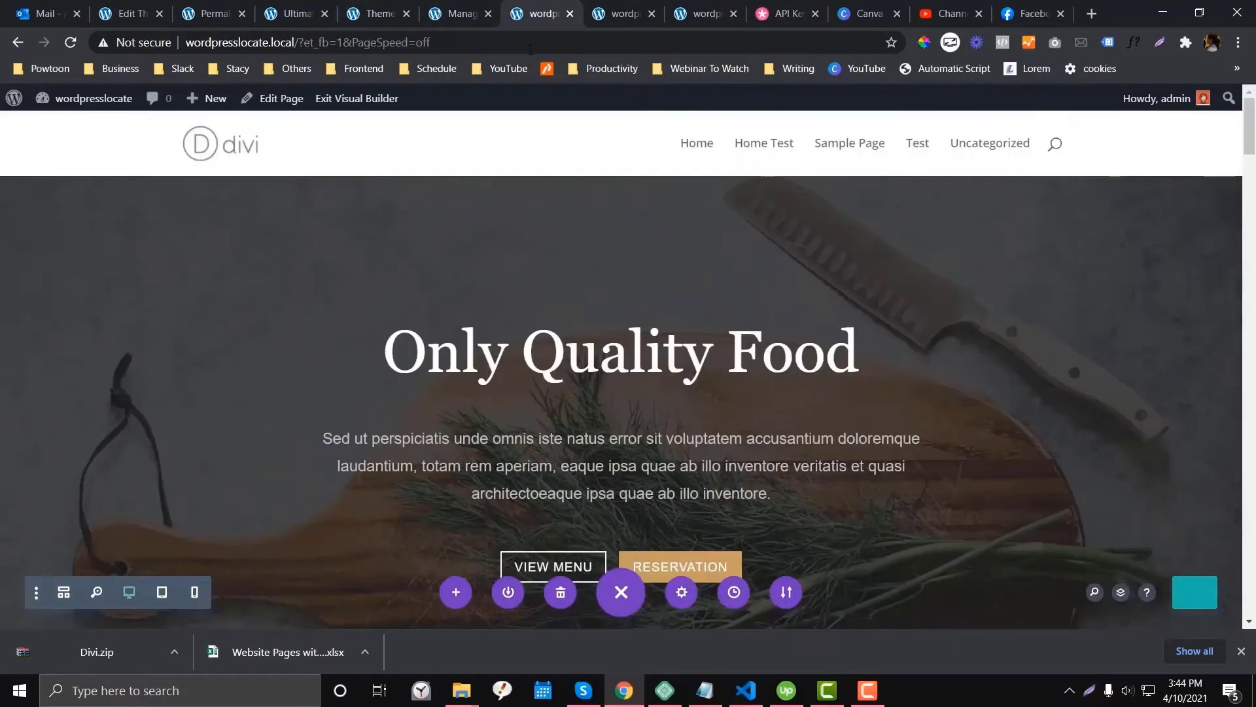
scroll(413, 321, "down", 10)
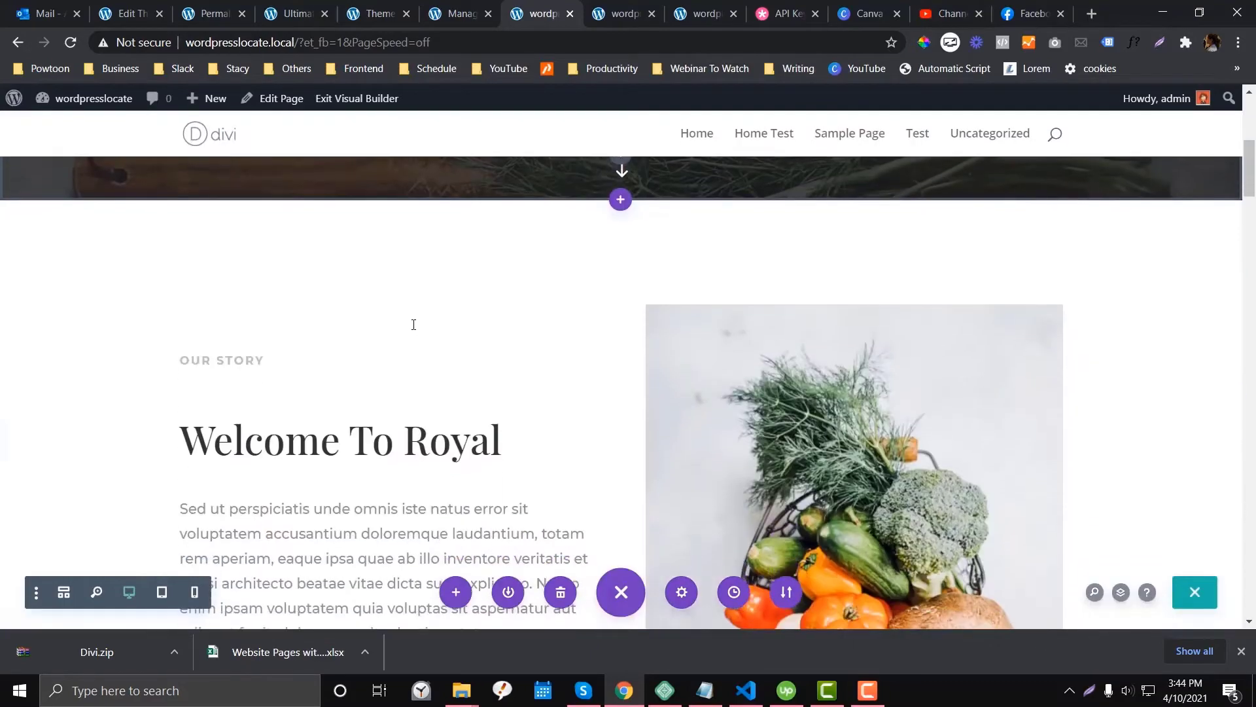
scroll(413, 324, "up", 10)
scroll(585, 358, "down", 20)
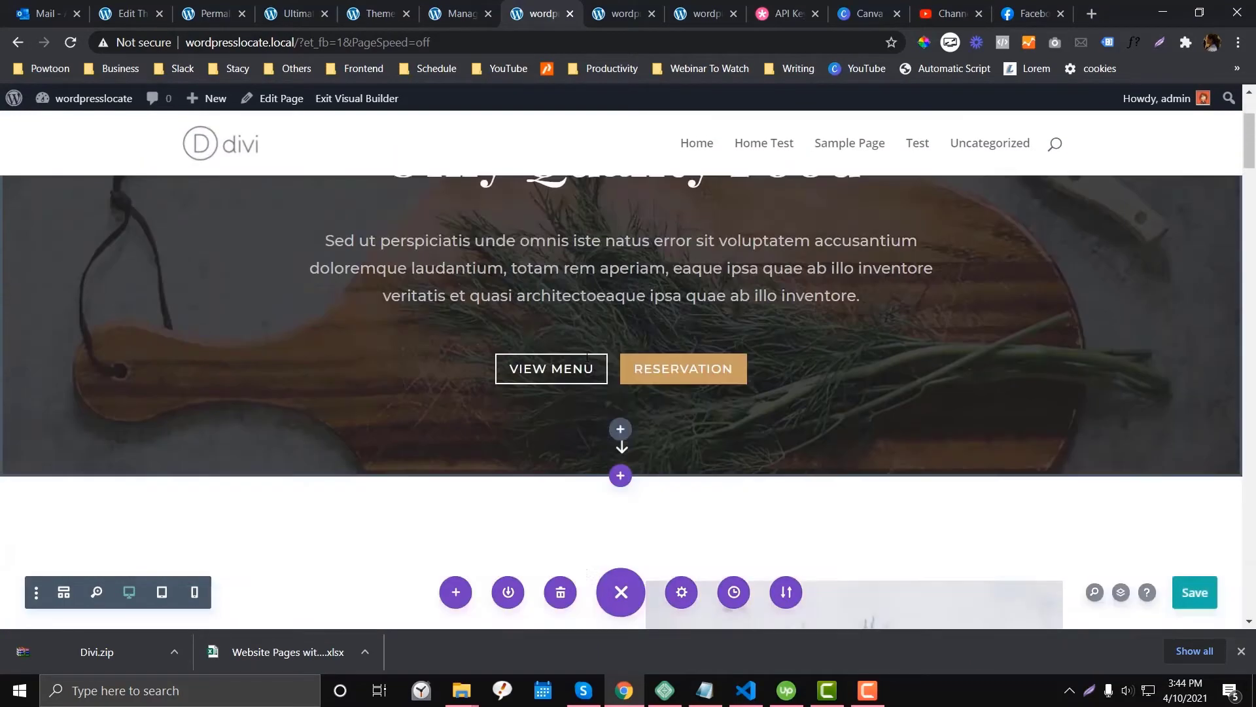
scroll(586, 358, "down", 15)
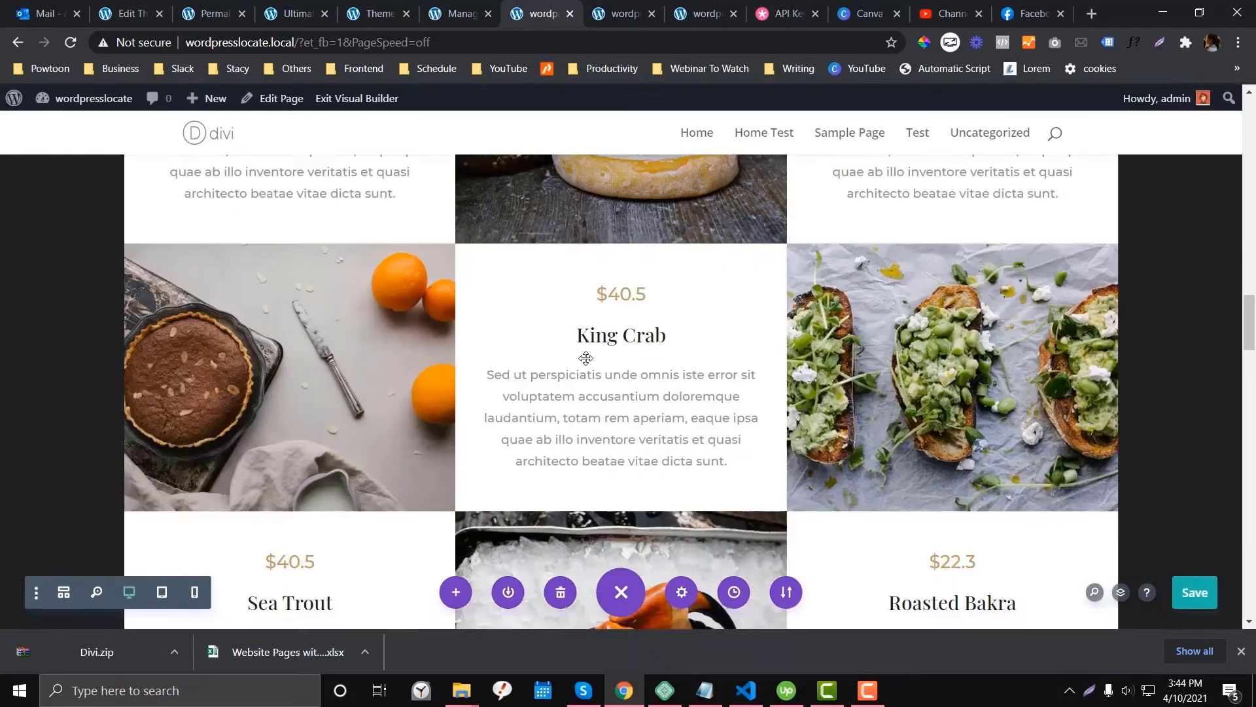
scroll(586, 358, "down", 15)
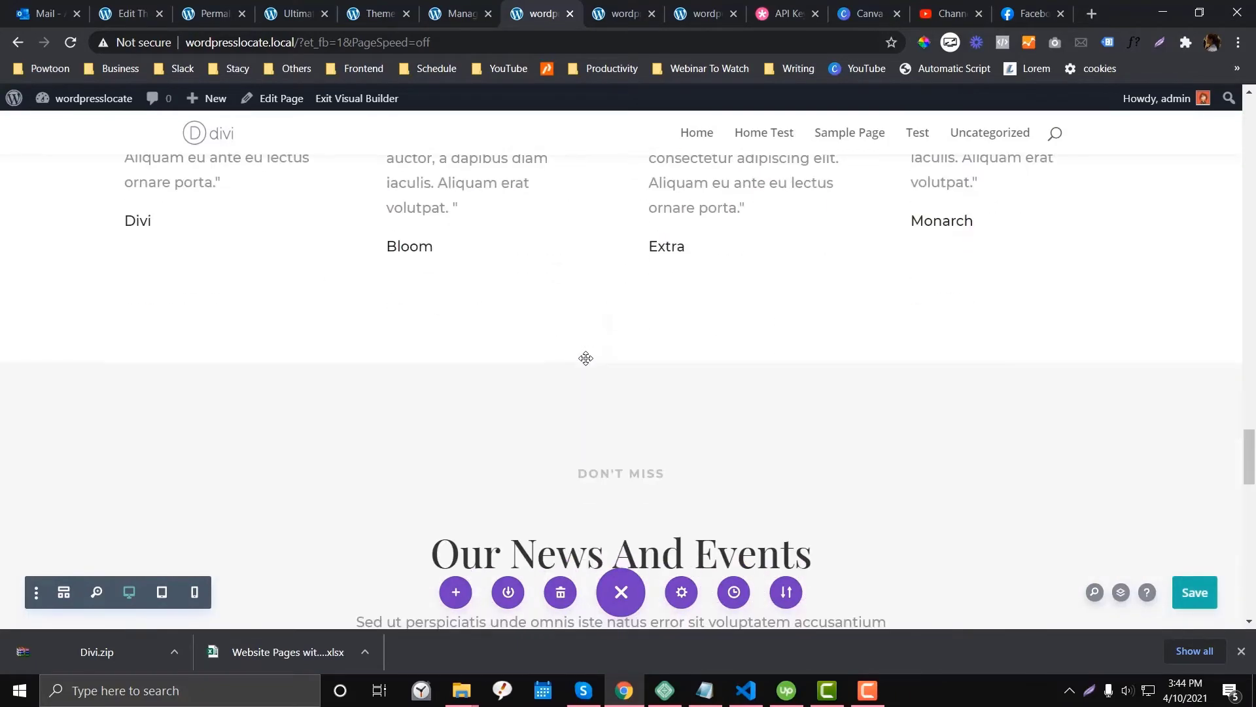
scroll(586, 358, "down", 8)
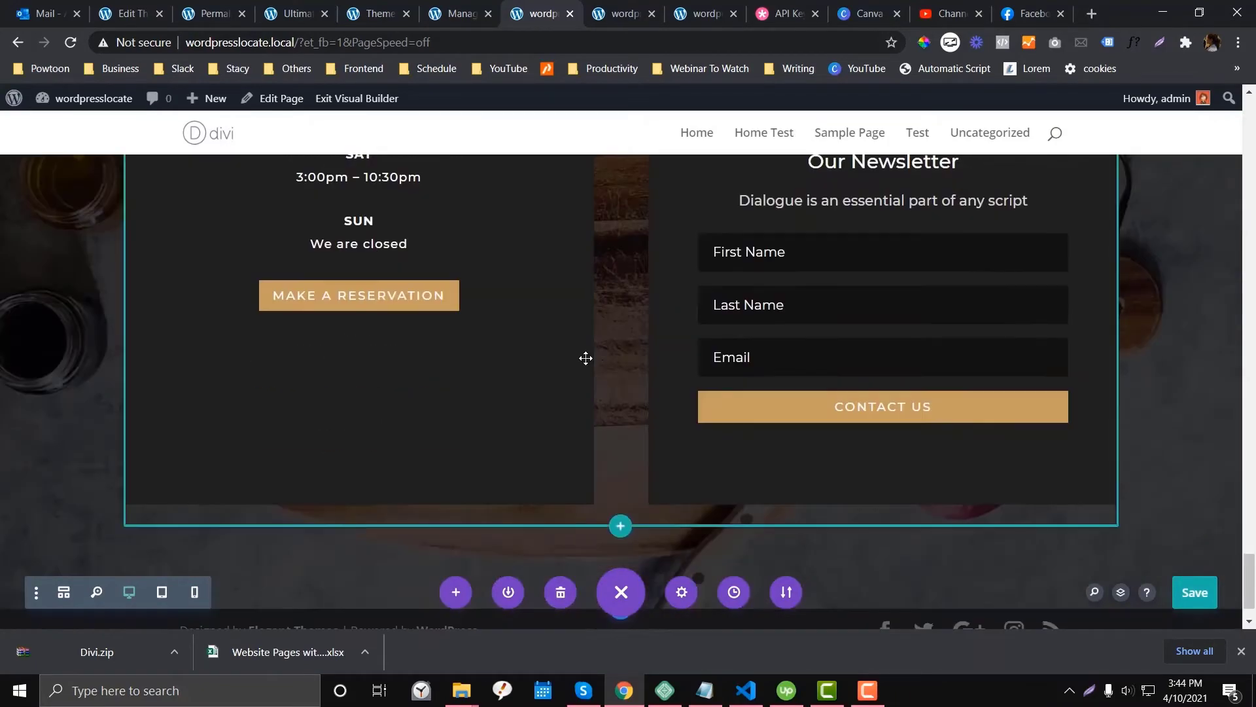
- Save the Home Test page with its Restaurant layout
left_click(1192, 594)
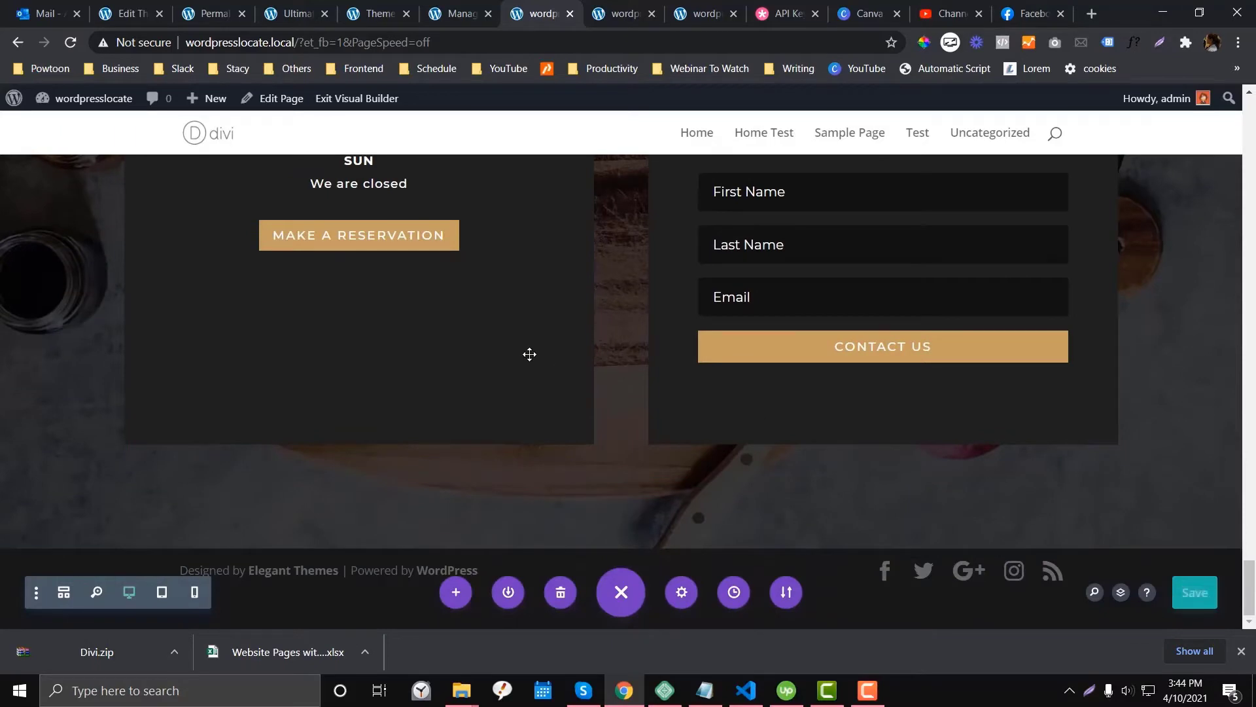
scroll(528, 353, "up", 20)
scroll(530, 352, "up", 3)
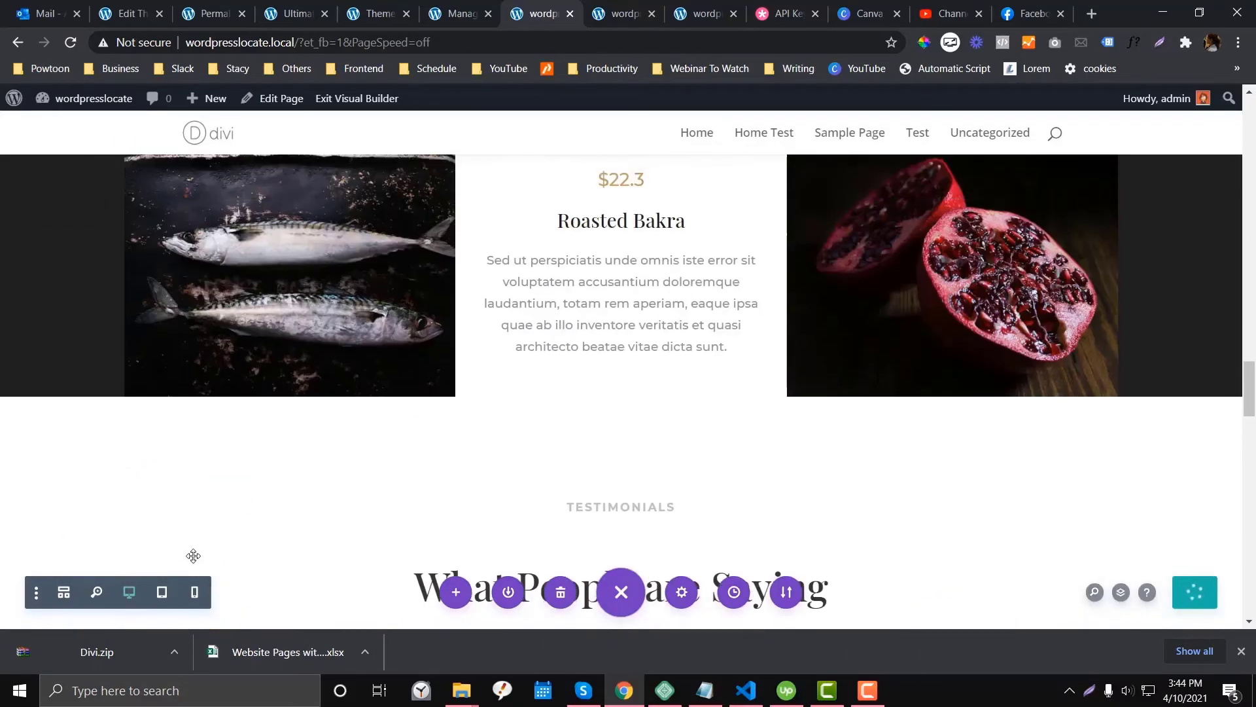
- Browse the 208 premade layout packs in Load From Library, led by Restaurant, Agency and LMS
left_click(455, 597)
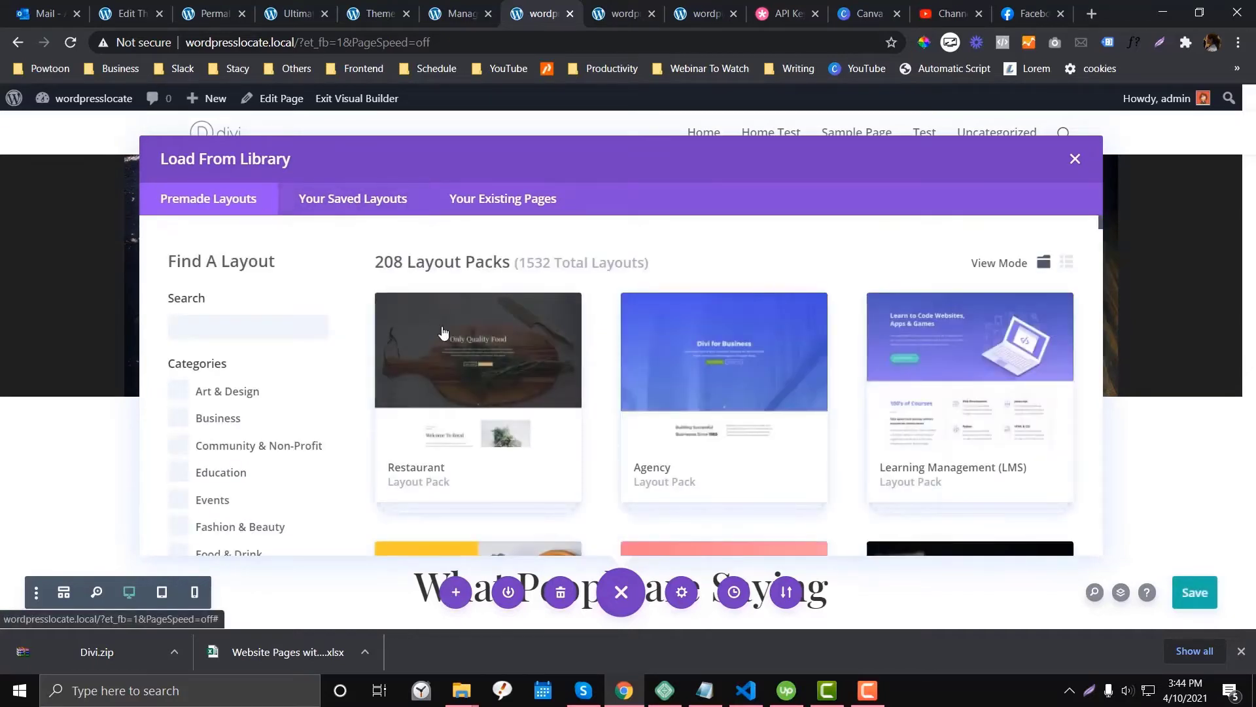
scroll(298, 353, "down", 3)
scroll(261, 360, "up", 3)
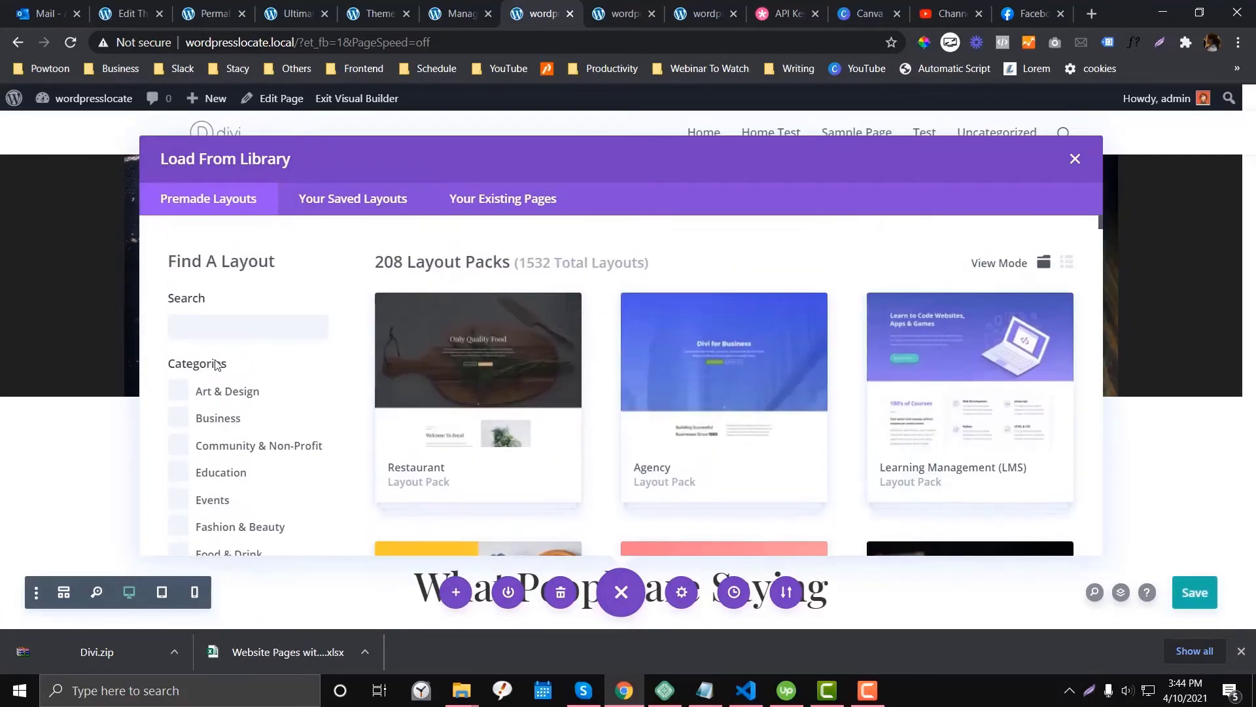
scroll(450, 304, "down", 10)
scroll(453, 299, "up", 10)
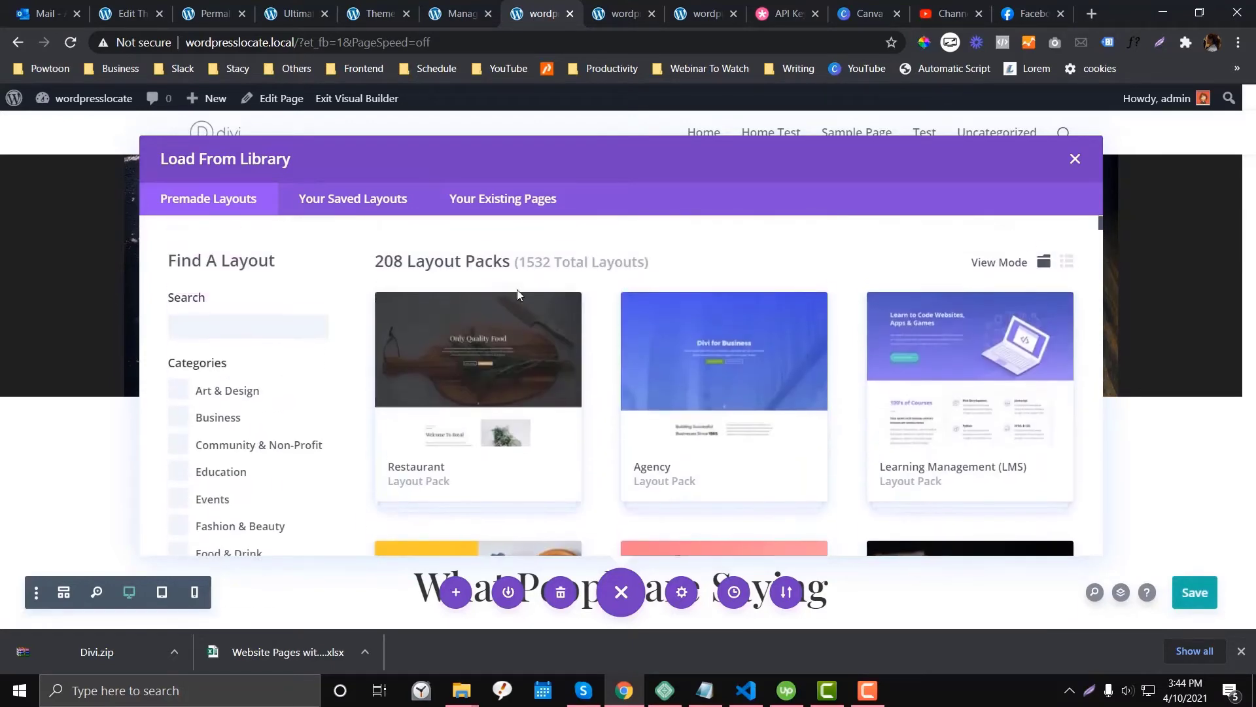
- Load elegantthemes.com/layouts in the Sample Page tab
left_click(612, 15)
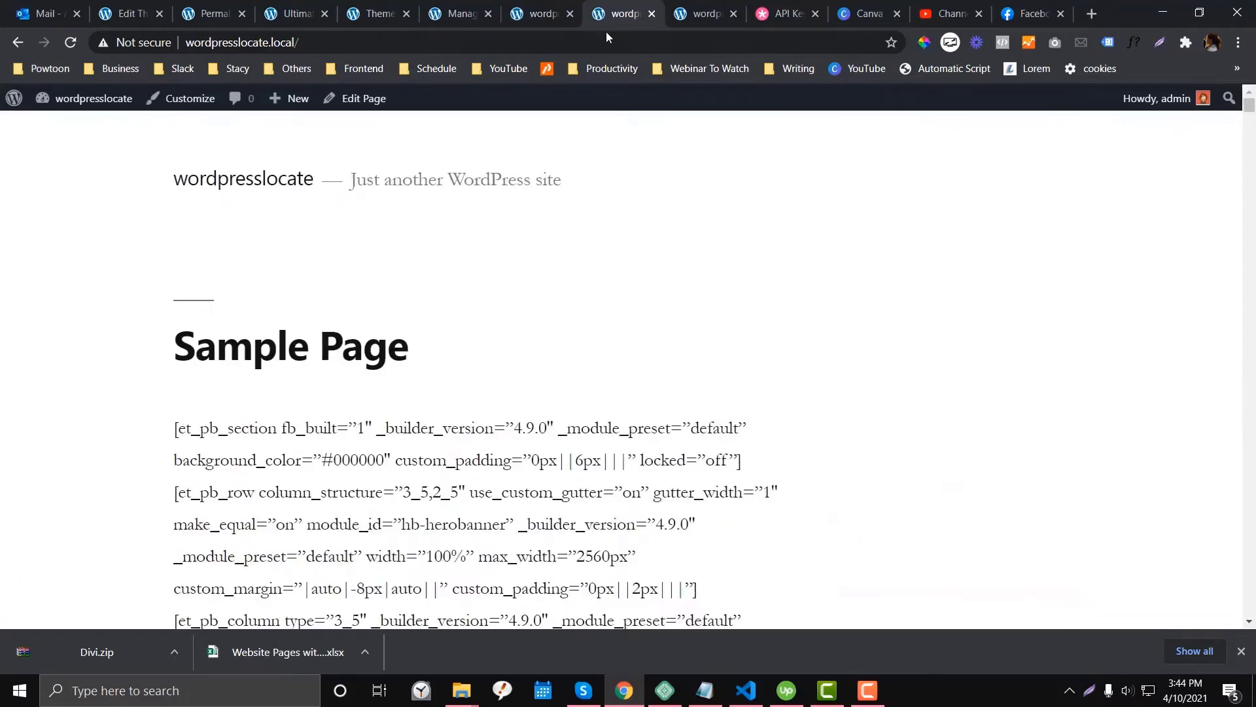
left_click(605, 37)
type("elega")
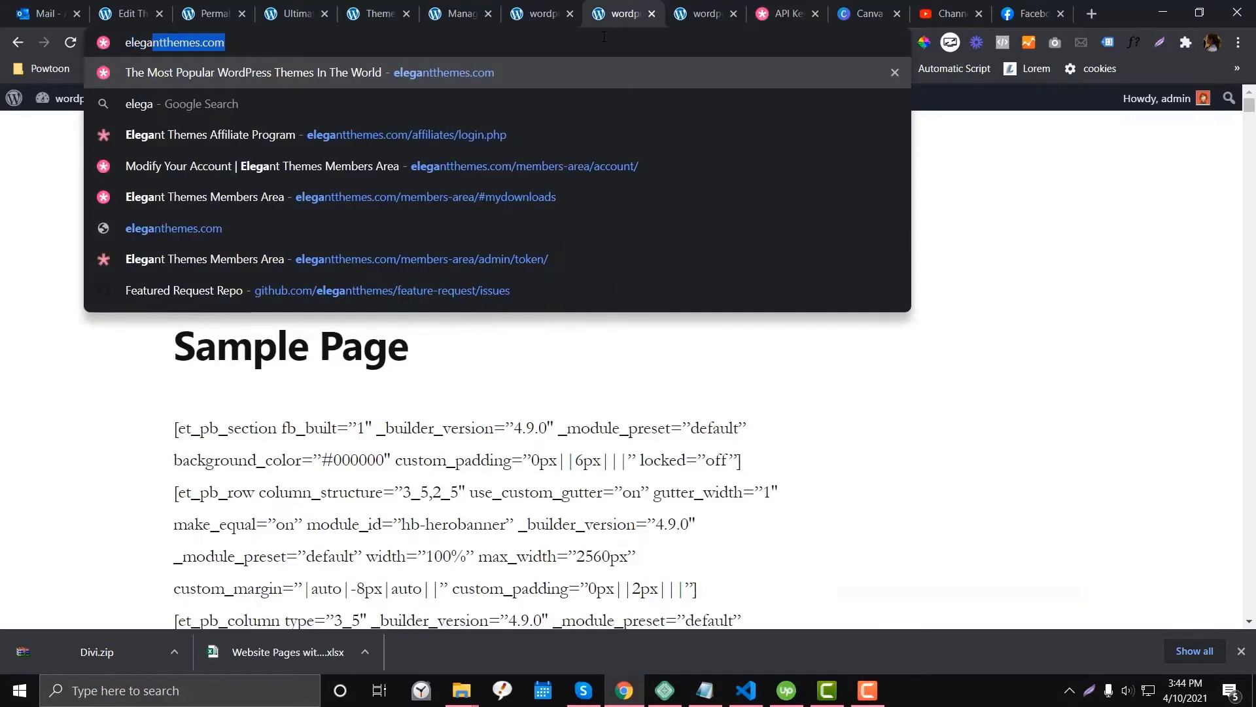
key("Right")
type("/")
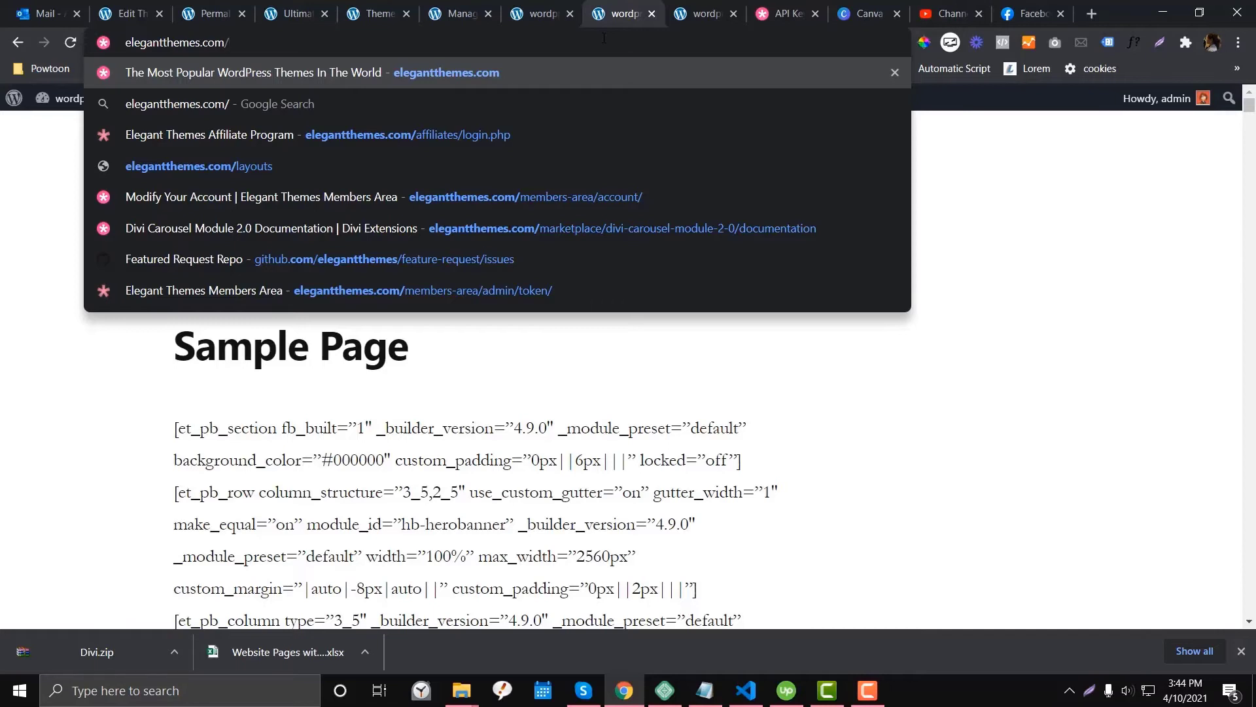
type("la")
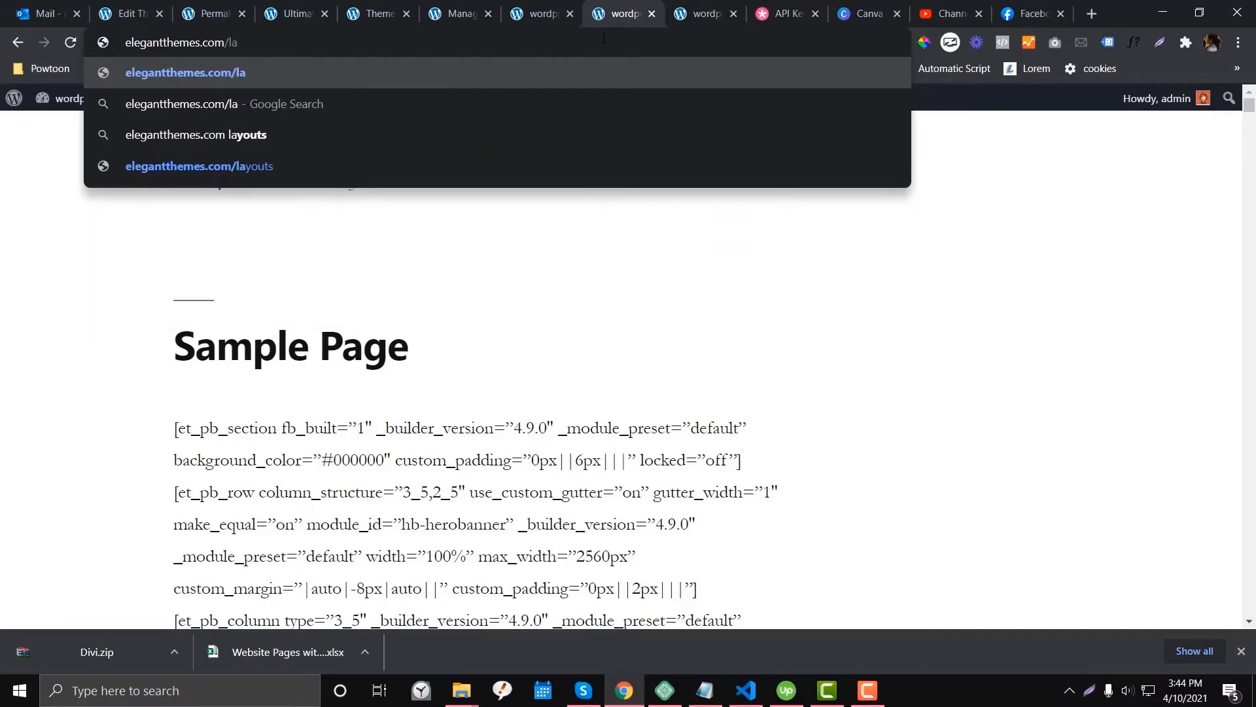
type("youts")
key("Return")
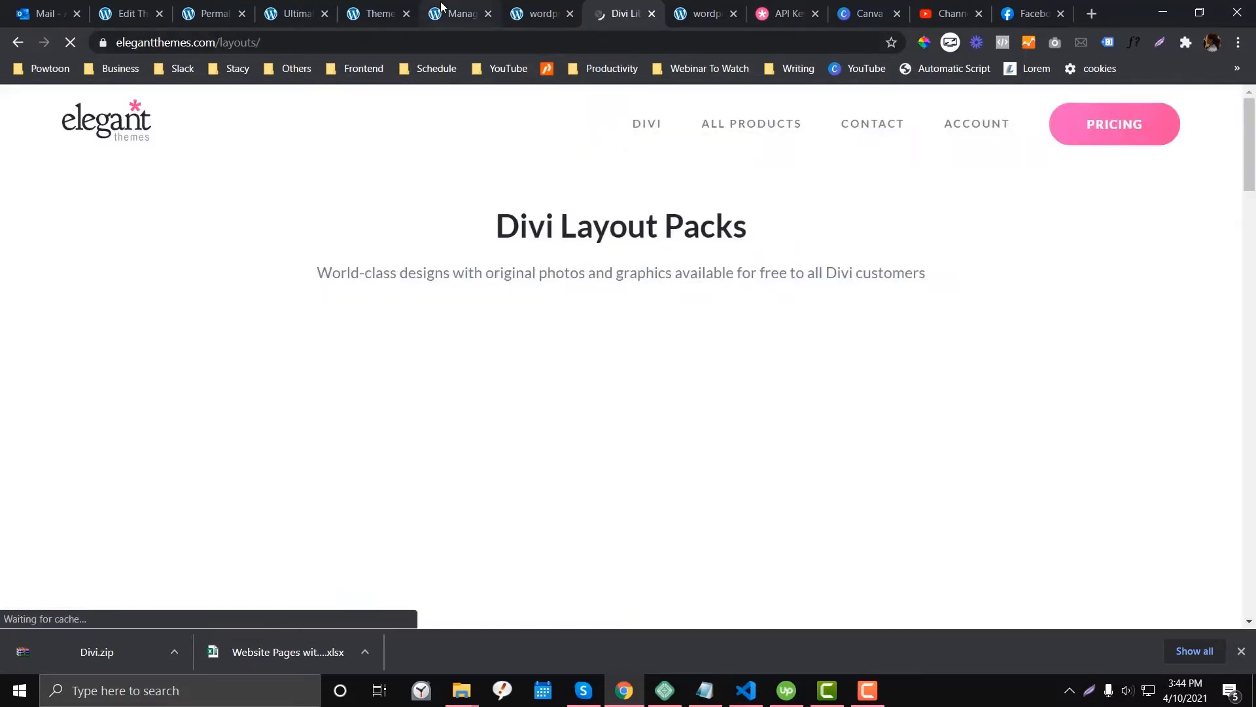
- Check the Divi builder's layout library in the WordPress tab
left_click(456, 13)
left_click(535, 8)
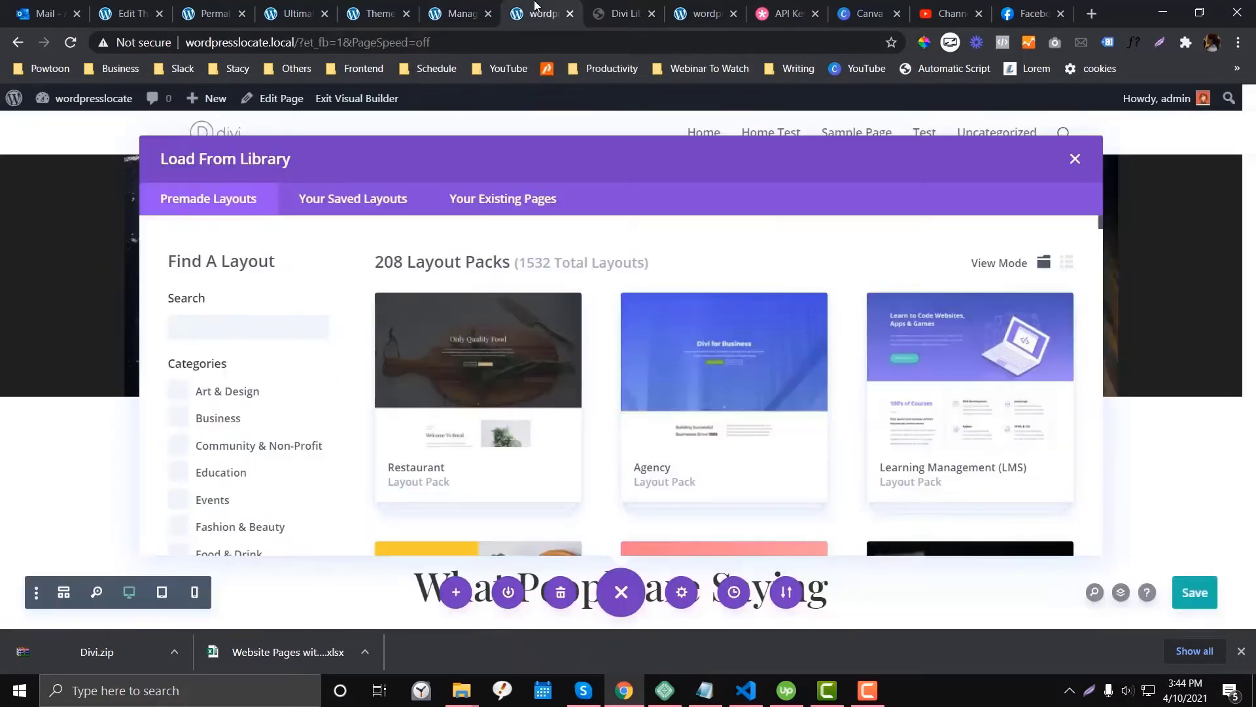
scroll(779, 375, "down", 10)
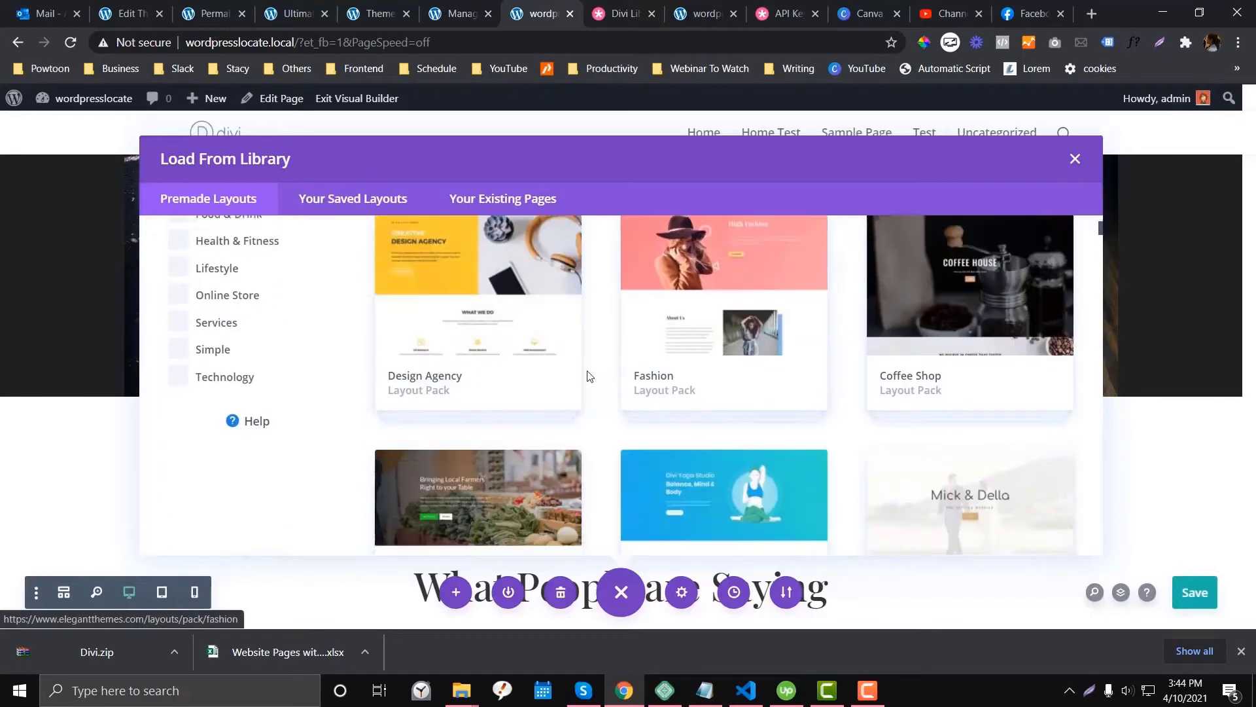
scroll(591, 411, "up", 3)
- Browse the layouts collection on the Elegant Themes layouts page
left_click(621, 13)
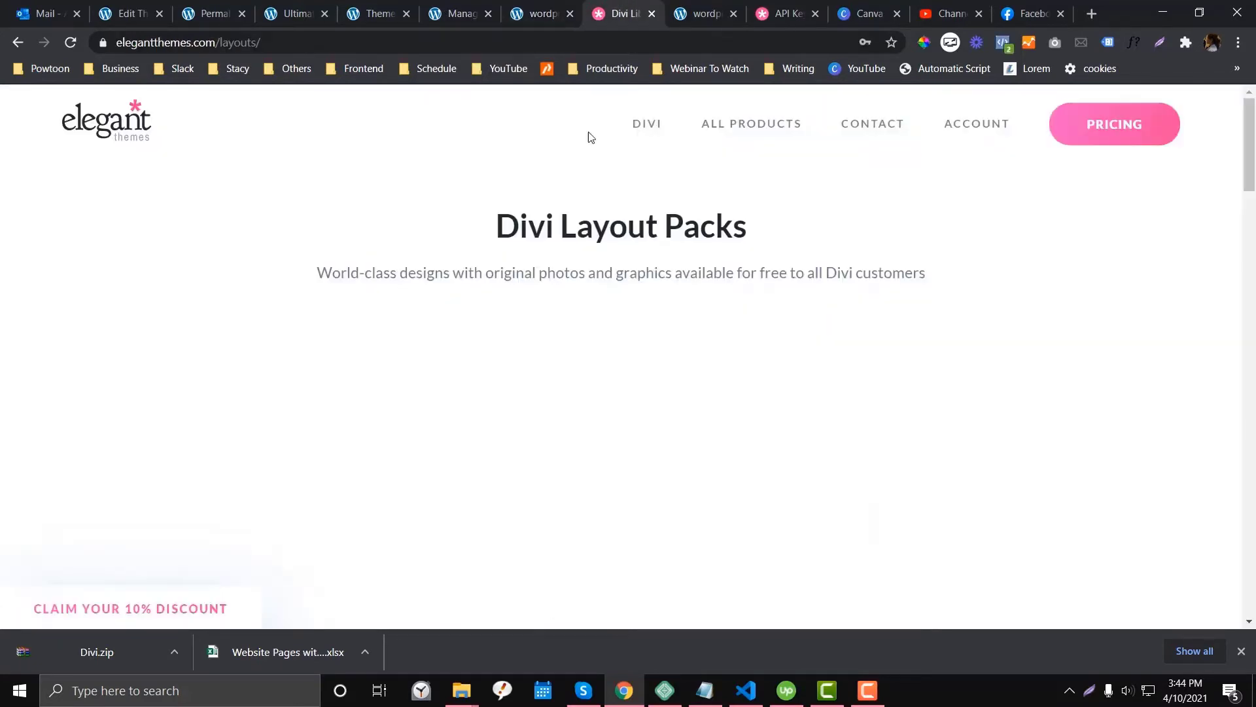
scroll(527, 288, "down", 5)
scroll(529, 295, "up", 3)
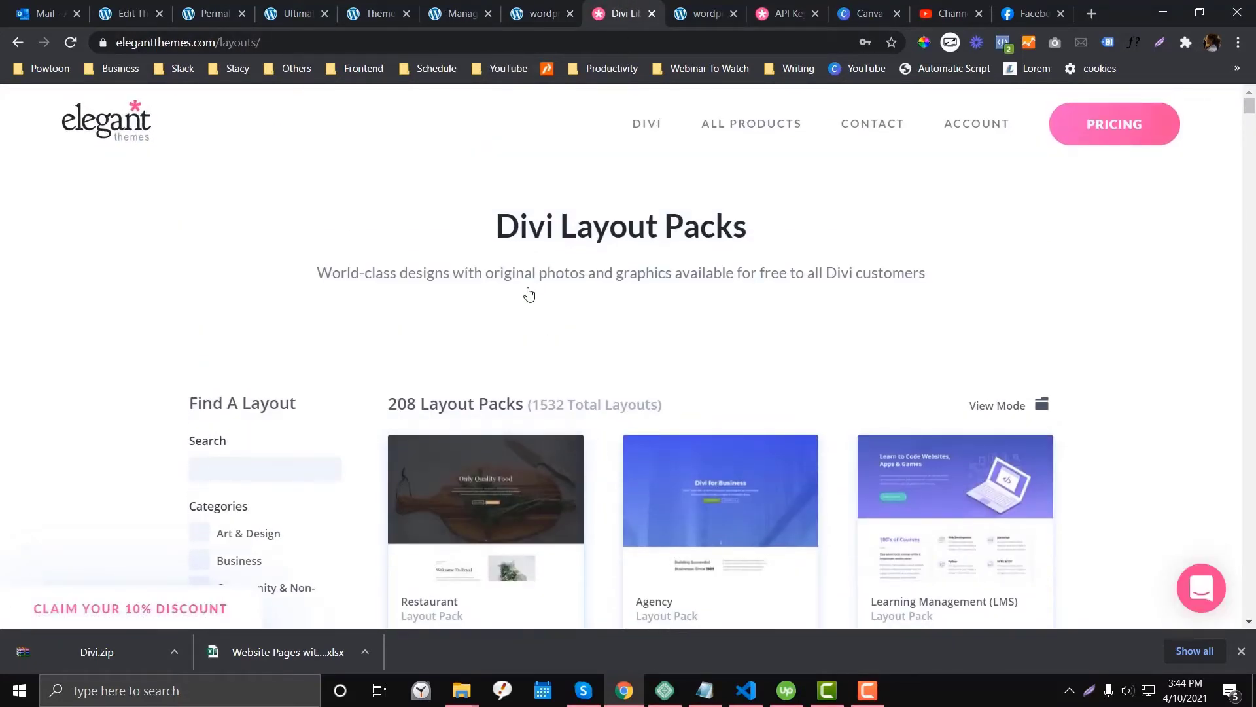
scroll(528, 294, "down", 5)
scroll(529, 295, "down", 12)
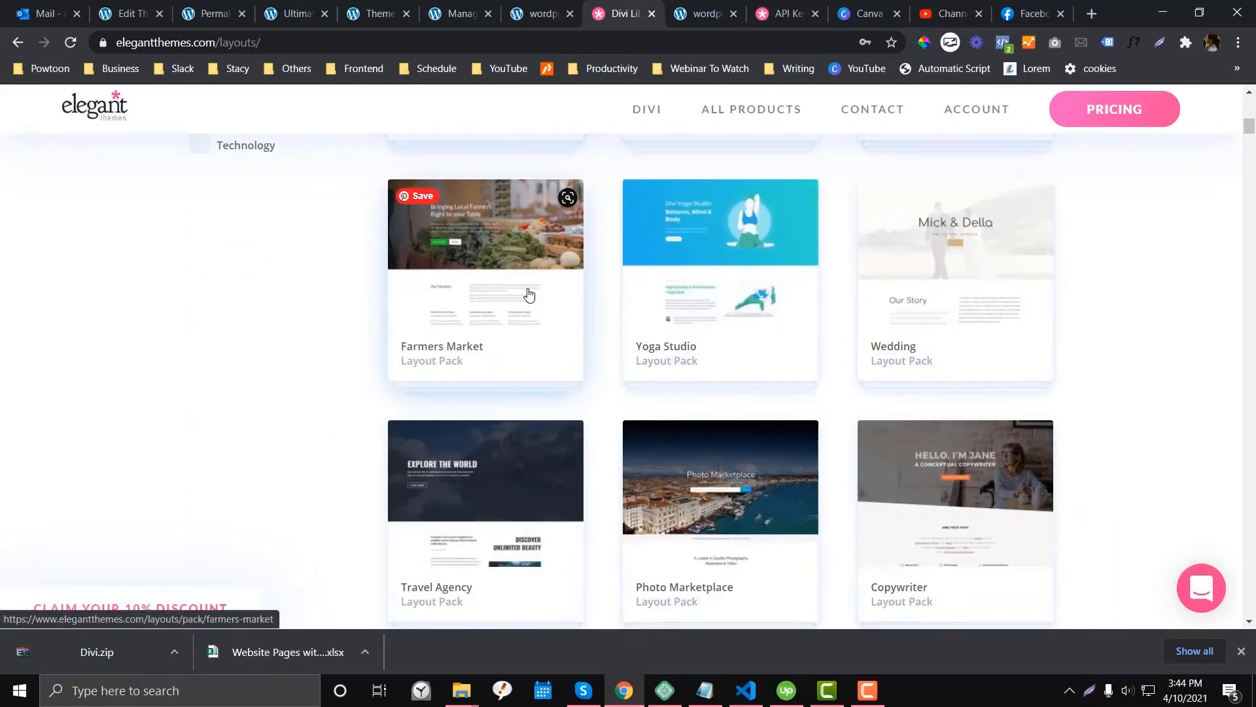
scroll(529, 296, "up", 12)
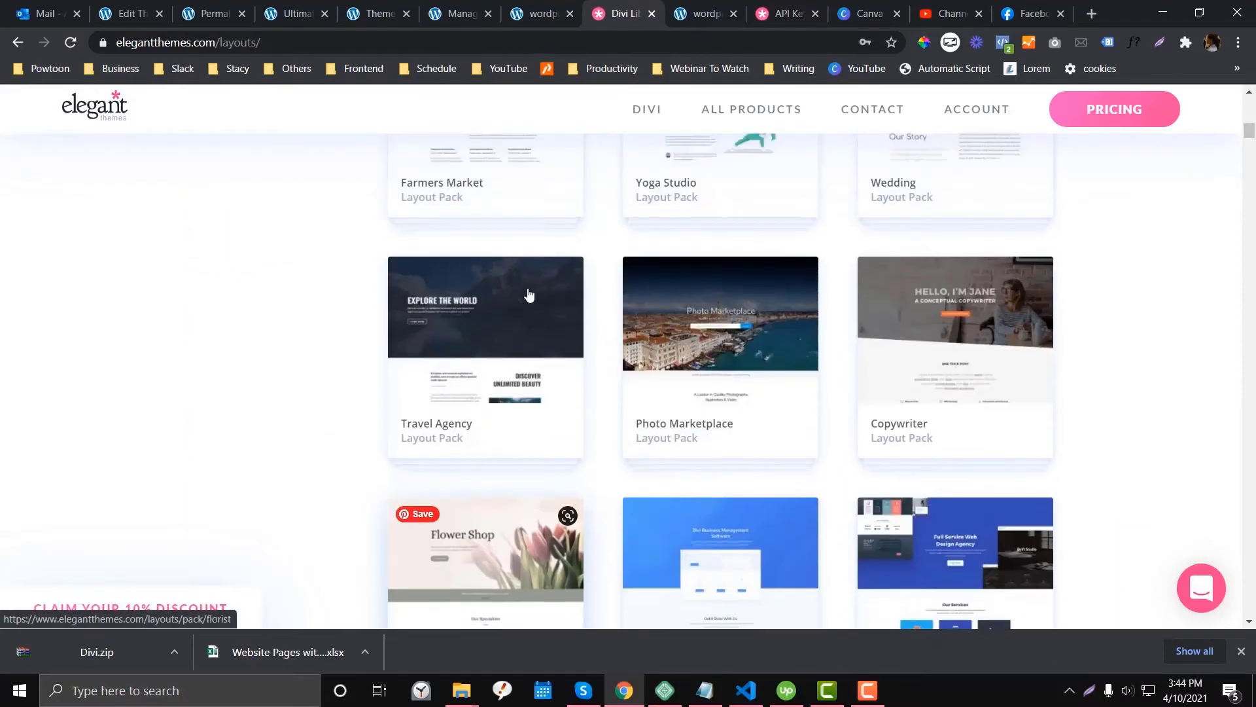
scroll(529, 295, "up", 2)
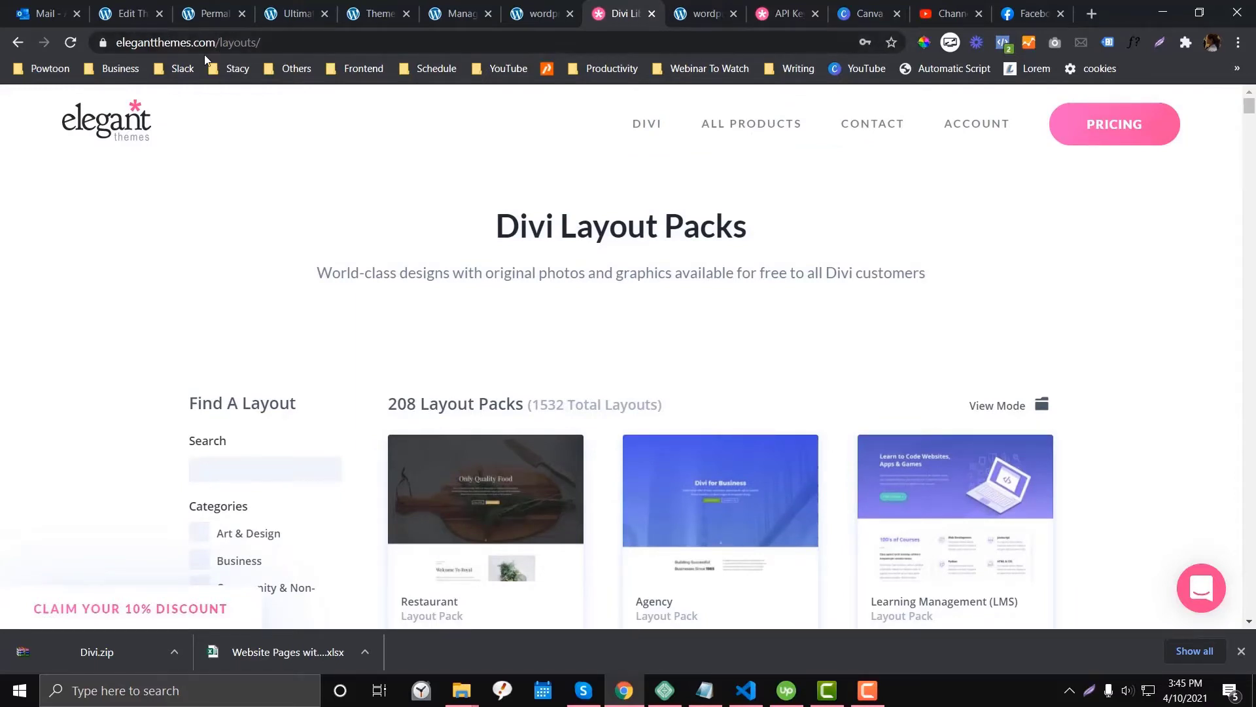
scroll(370, 212, "down", 4)
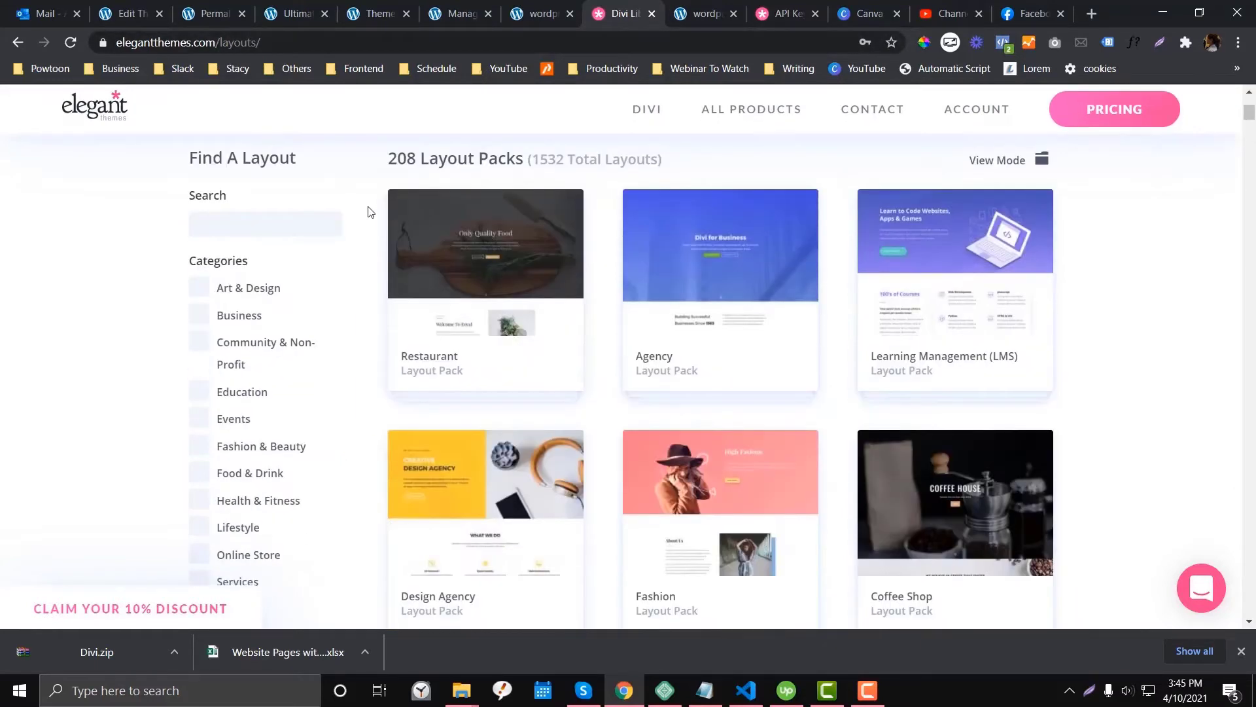
- Search the Elegant Themes layout collection for 're' and scroll the results
left_click(267, 226)
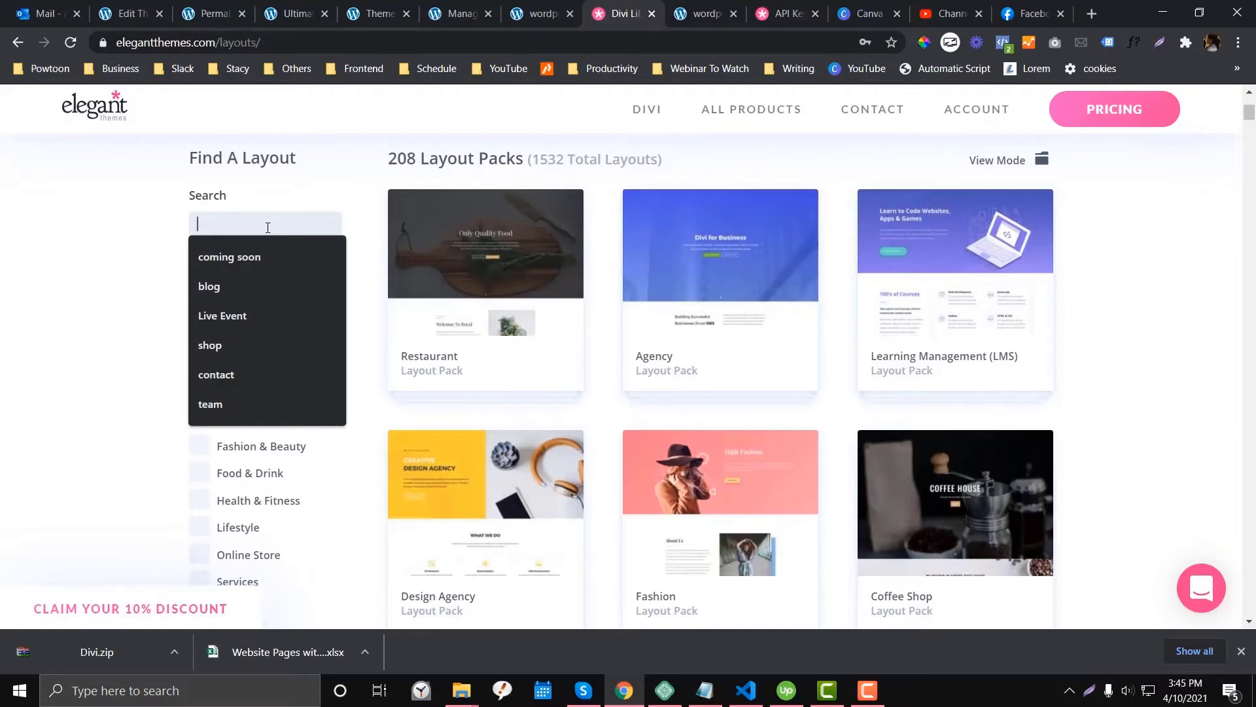
type("restaurant")
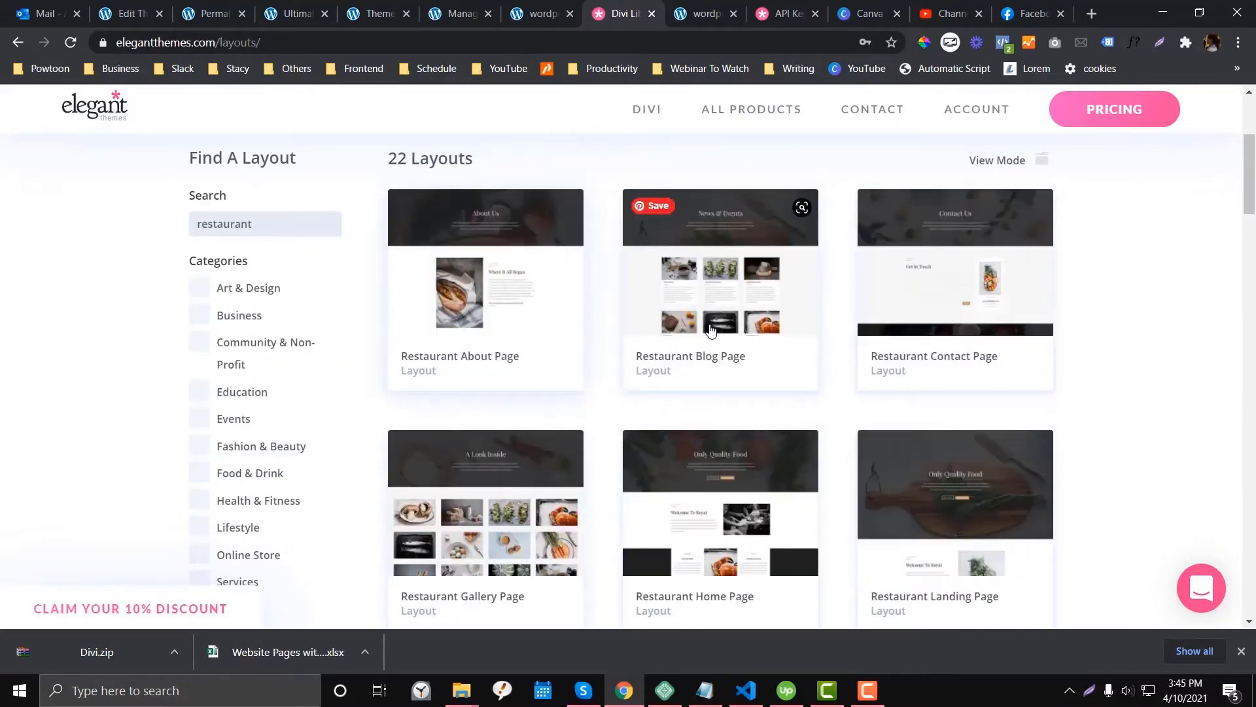
scroll(760, 354, "down", 3)
scroll(760, 354, "down", 7)
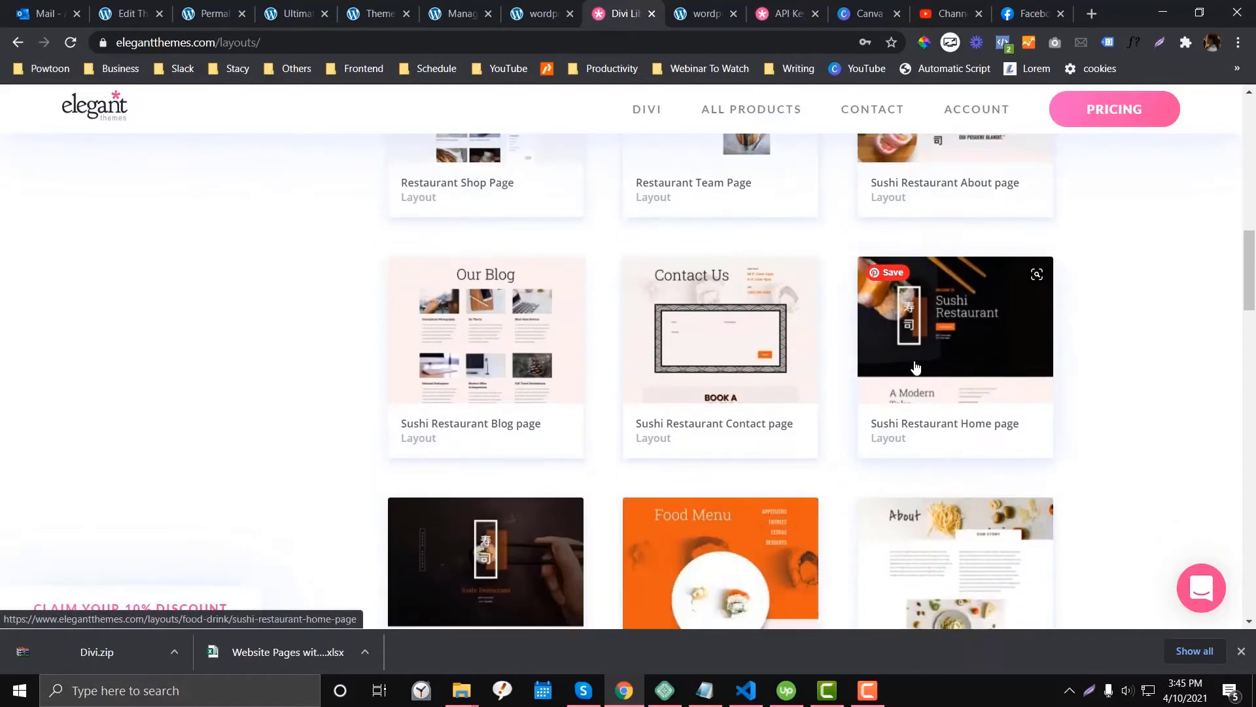
scroll(829, 402, "down", 4)
scroll(819, 434, "down", 2)
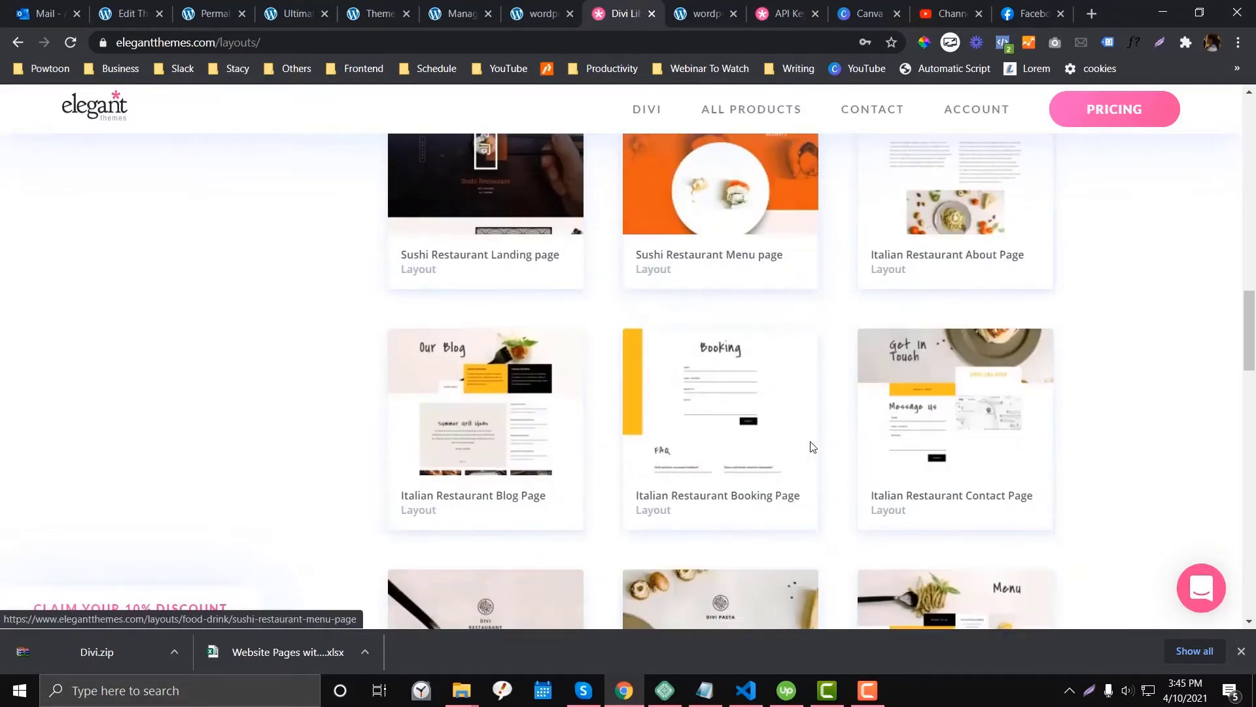
scroll(723, 344, "up", 1)
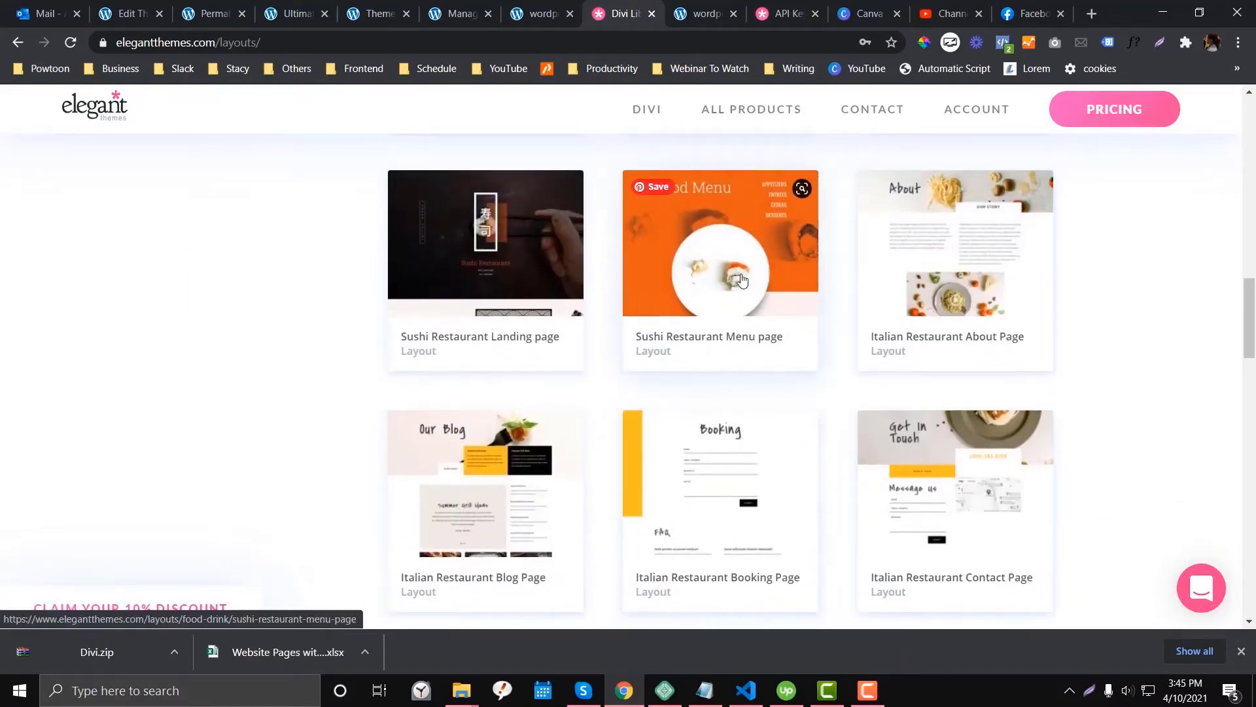
- Open the Sushi Restaurant Menu page layout details and copy its title
left_click(683, 350)
left_click_drag(662, 262, 895, 260)
key("ctrl+c")
left_click(547, 6)
- In the WordPress layout library, toggle the Events category filter off and back on
left_click(458, 13)
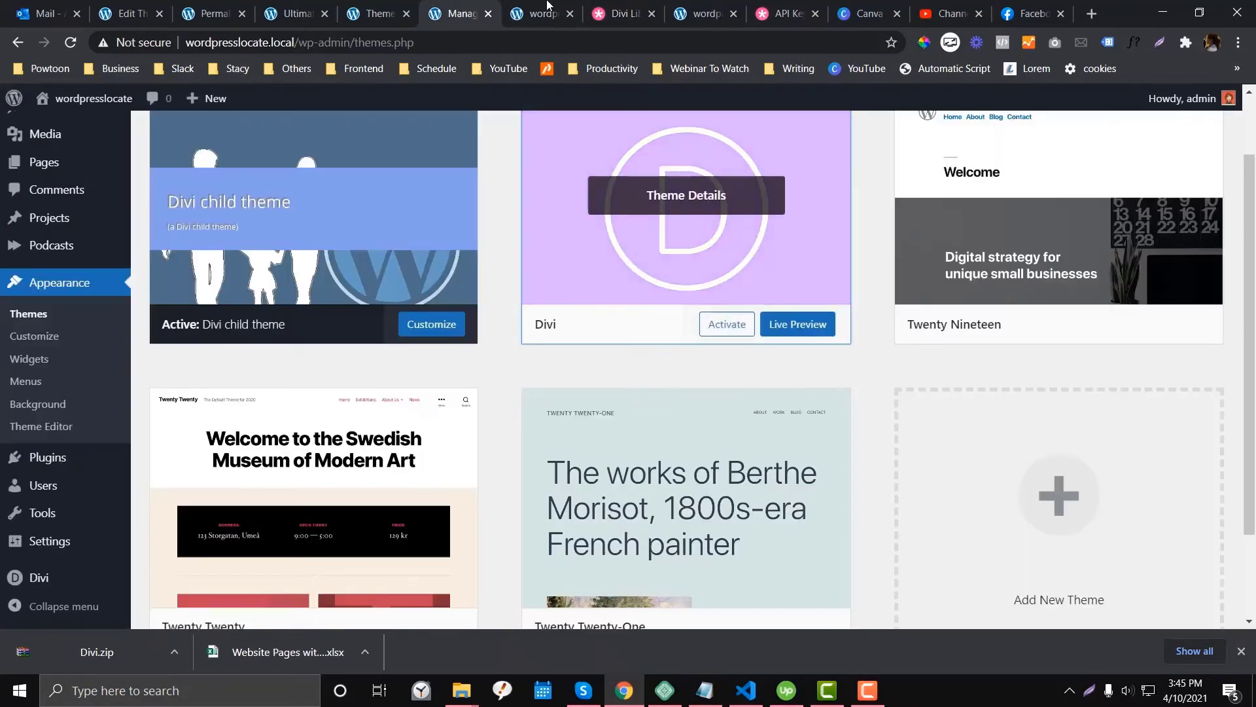
left_click(540, 13)
scroll(461, 376, "up", 1)
scroll(461, 377, "up", 5)
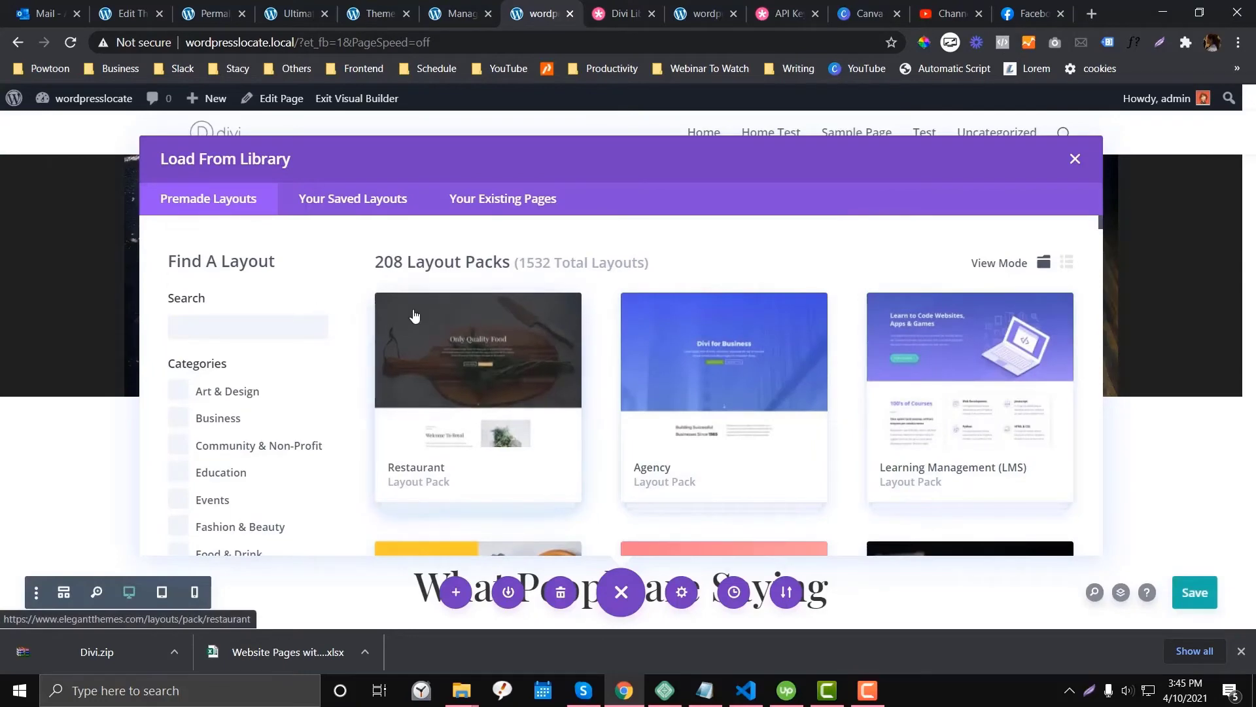
scroll(282, 391, "down", 2)
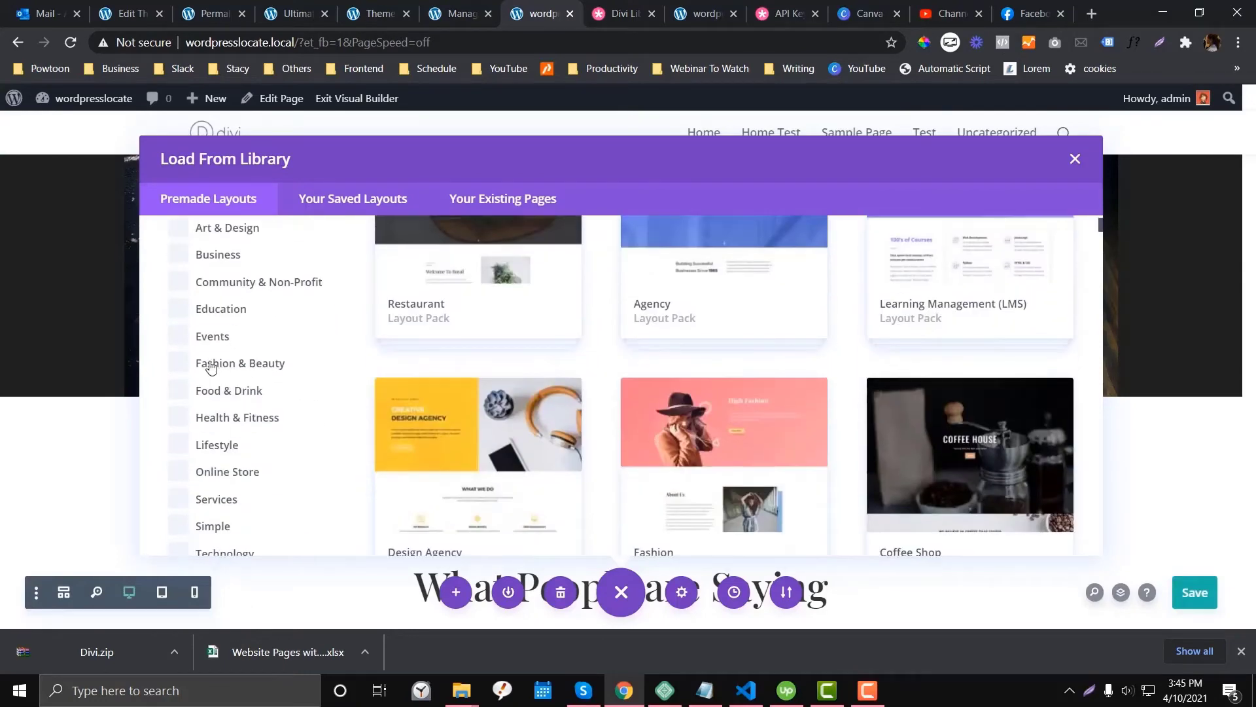
left_click(181, 342)
left_click(178, 338)
scroll(186, 339, "up", 3)
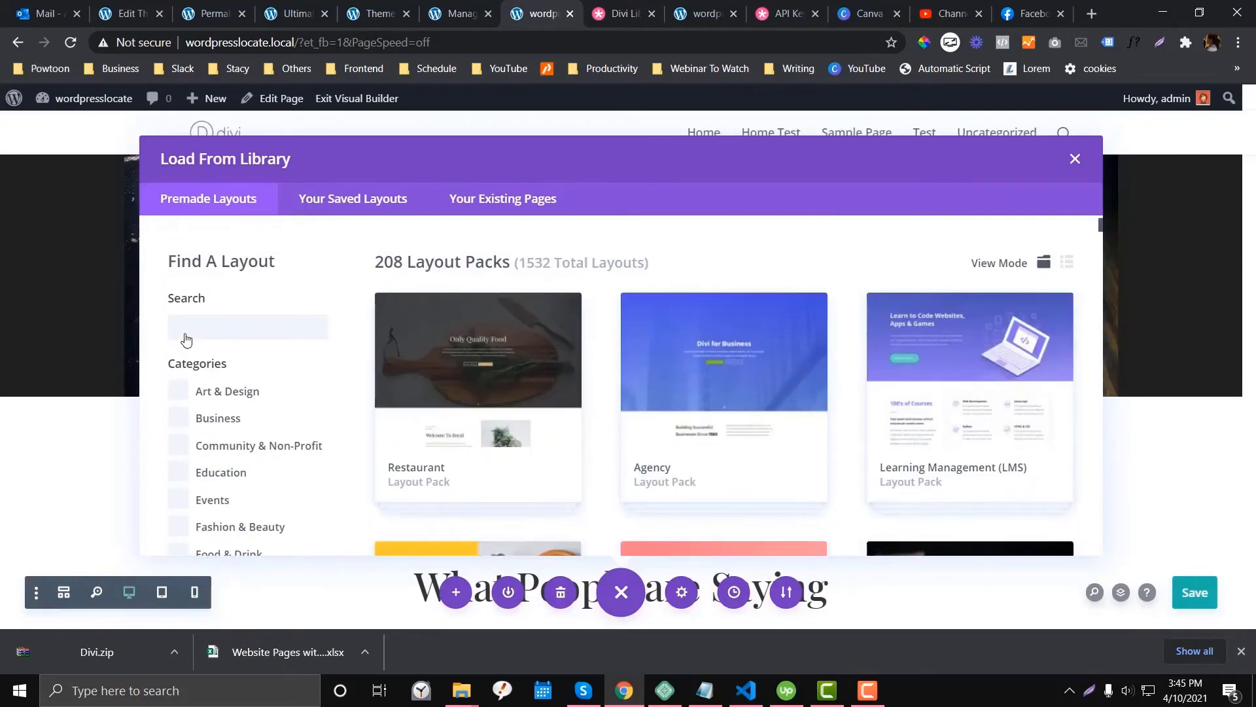
scroll(489, 338, "down", 3)
scroll(468, 391, "up", 3)
left_click(178, 500)
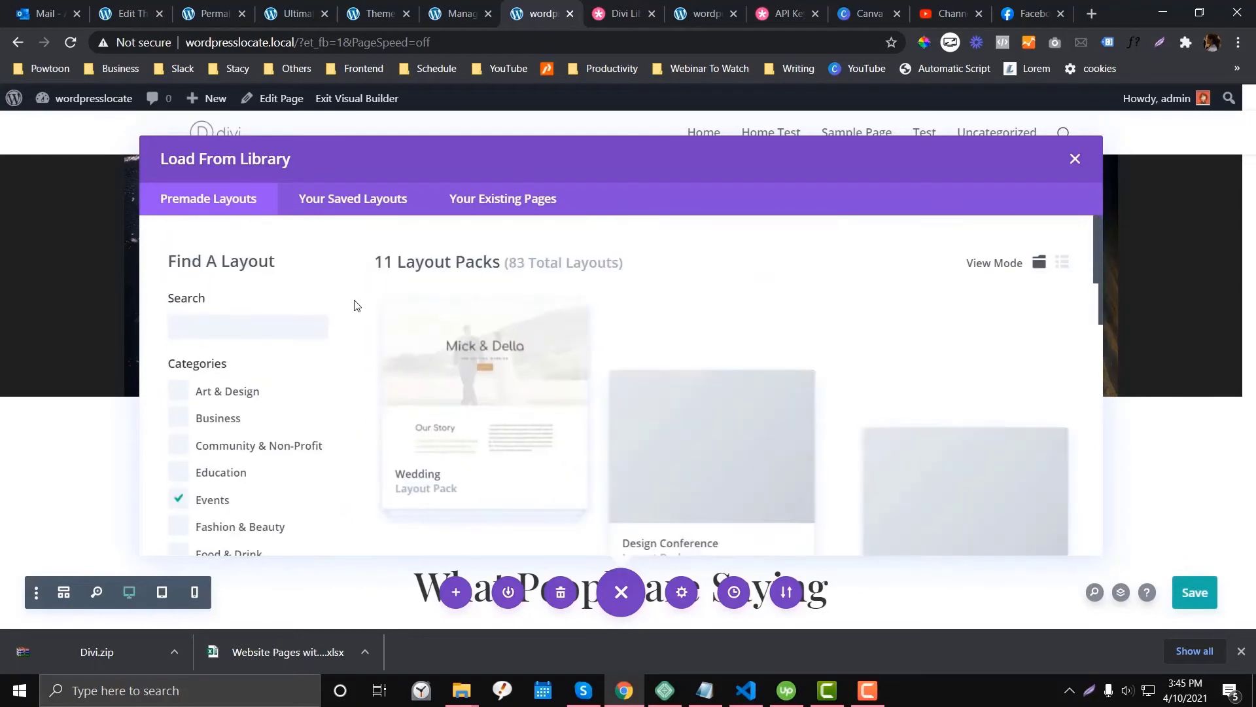
- Search the library for 'Sushi', then 'Restaurant Menu page', with the Events filter cleared
left_click(288, 328)
key("ctrl+v")
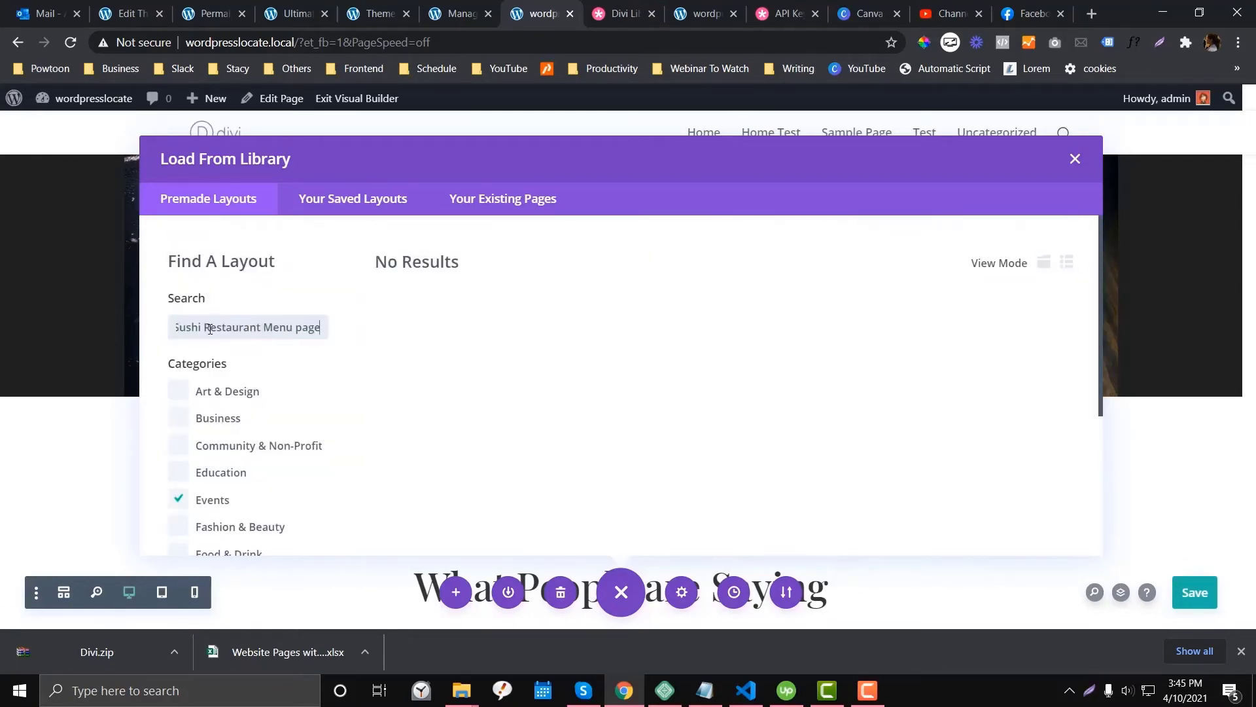
left_click_drag(205, 325, 396, 329)
key("ctrl+c")
key("BackSpace")
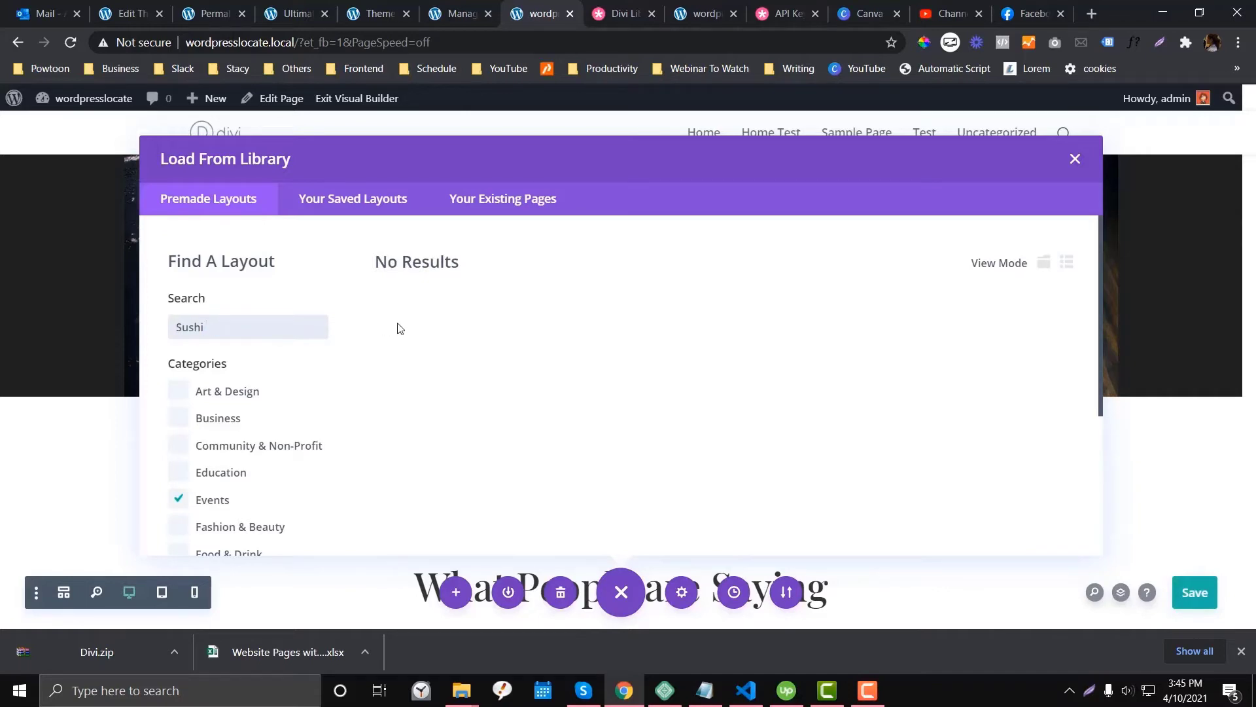
left_click(179, 499)
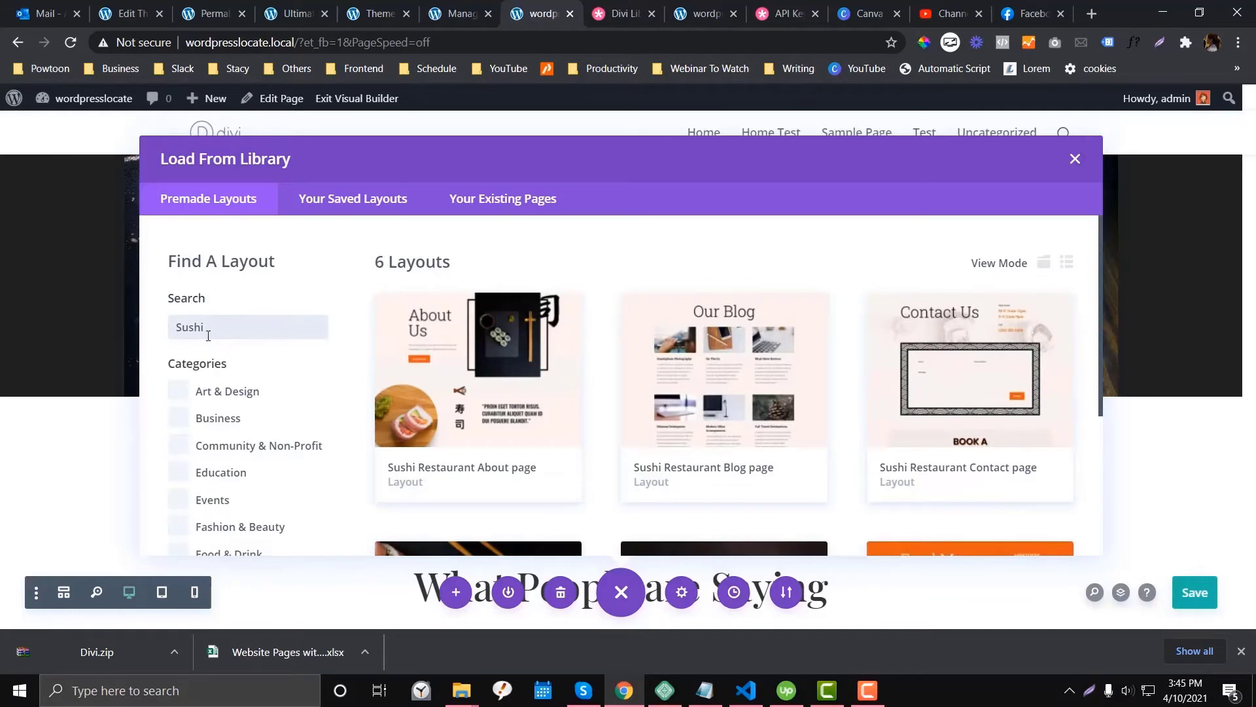
key("ctrl+v")
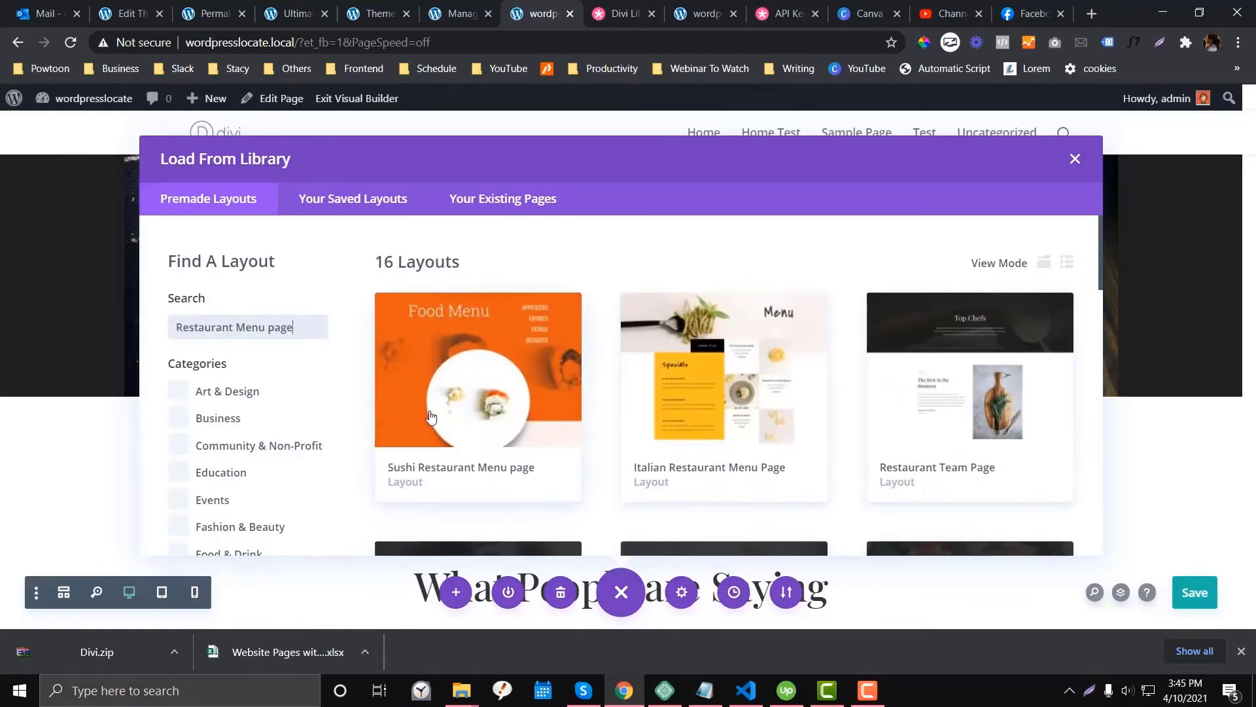
key("ctrl+Tab")
- Trim the layout path to load the Elegant Themes /layouts/ listing and scroll the packs
scroll(568, 309, "down", 3)
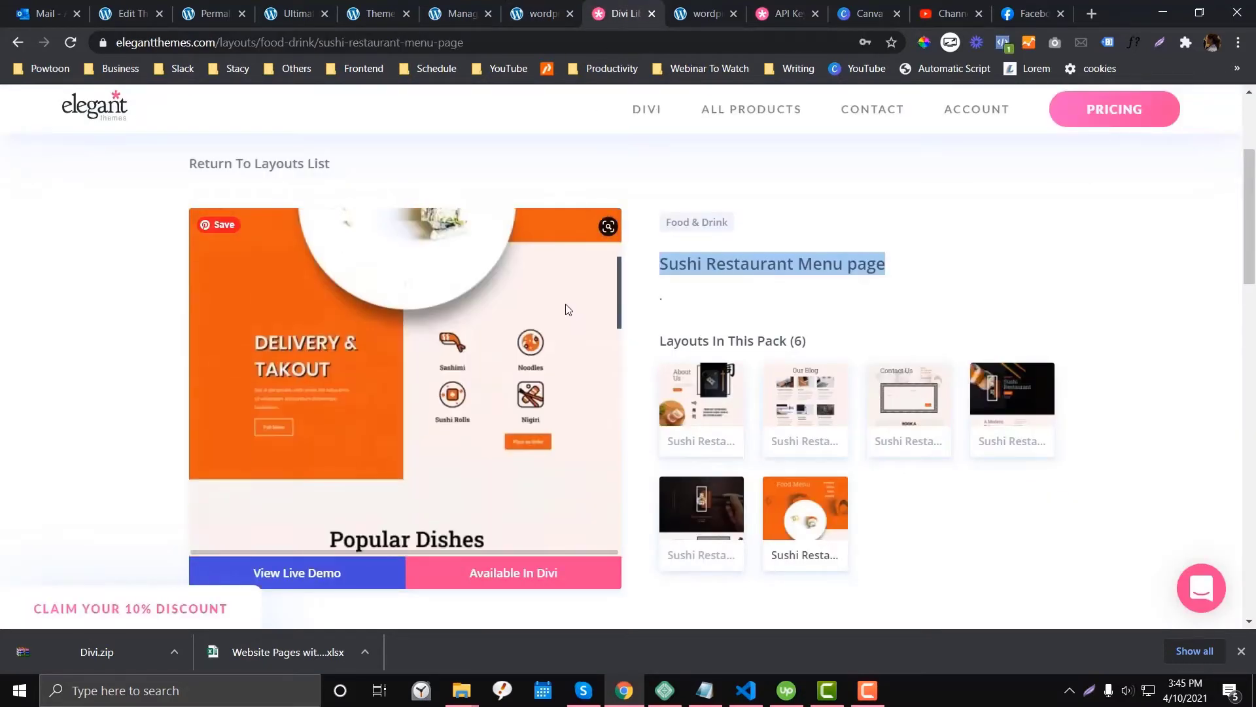
left_click_drag(335, 43, 673, 45)
key("BackSpace")
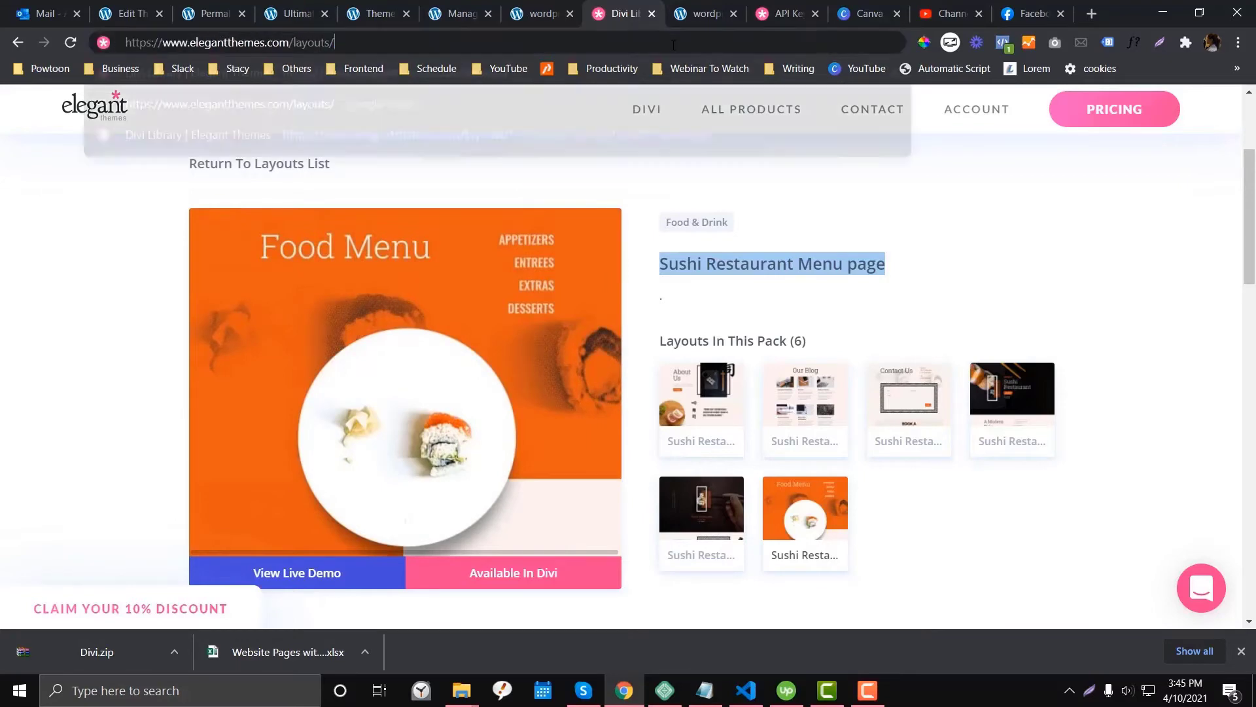
key("Return")
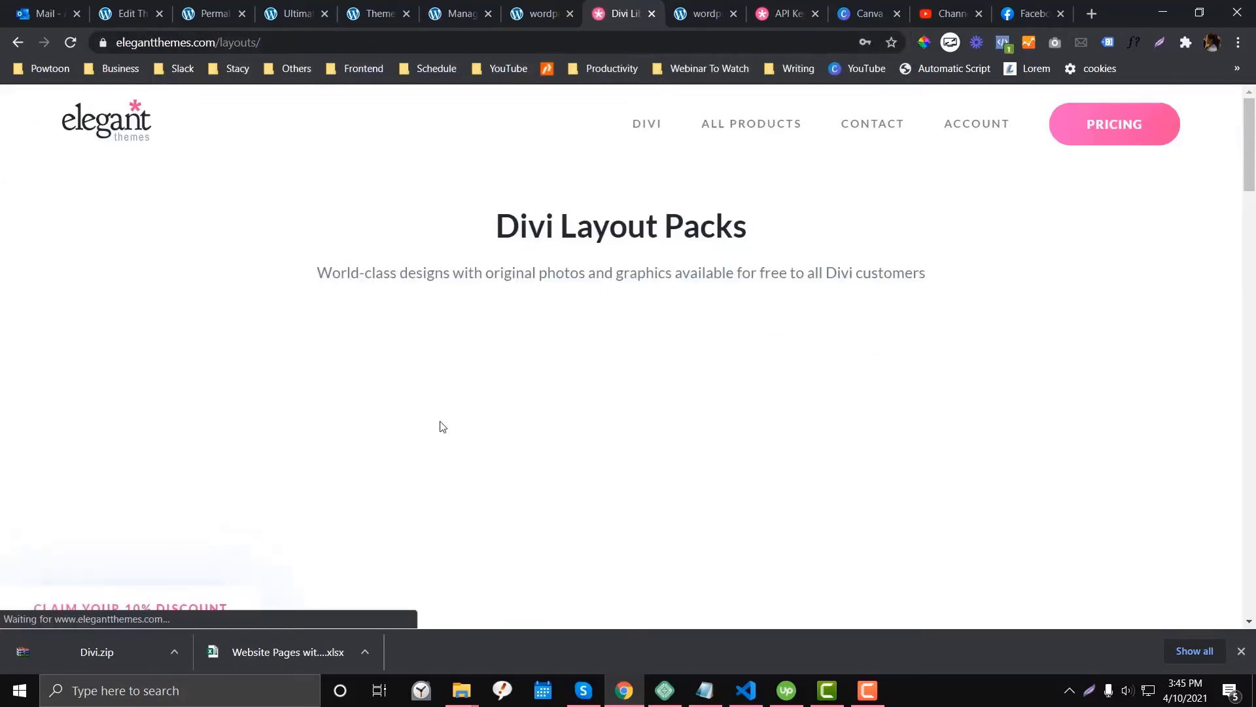
scroll(309, 306, "down", 10)
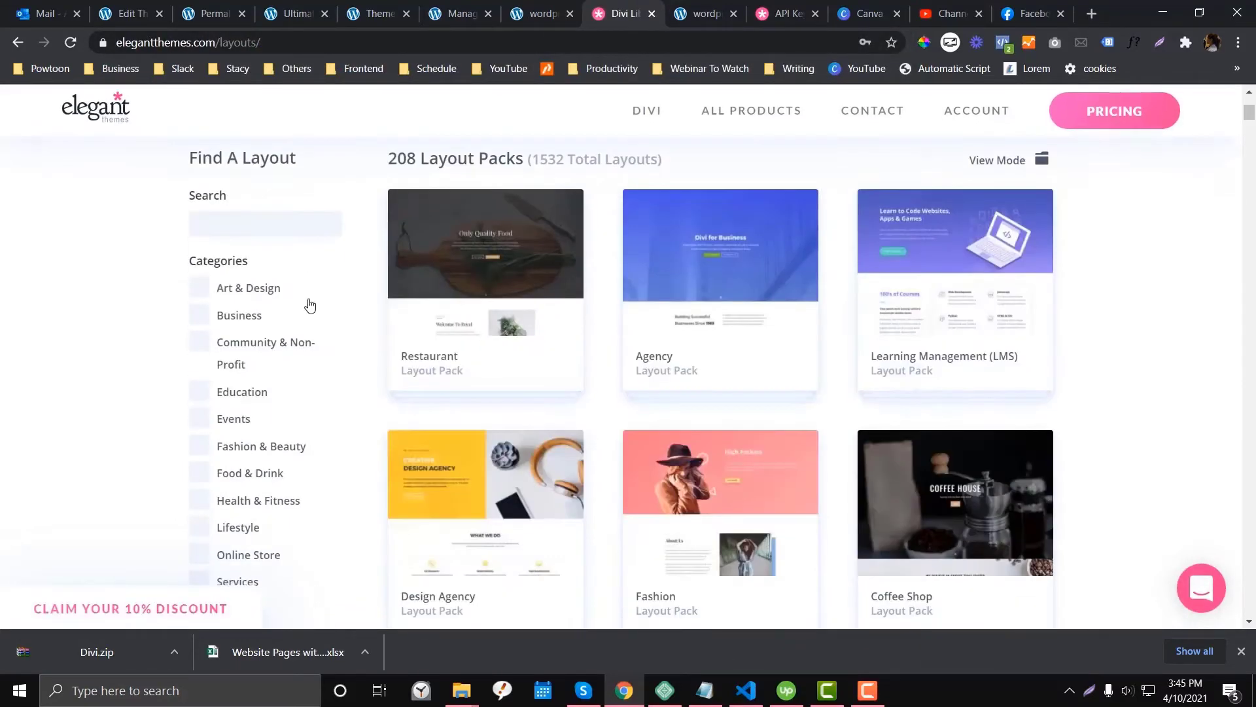
scroll(336, 370, "down", 20)
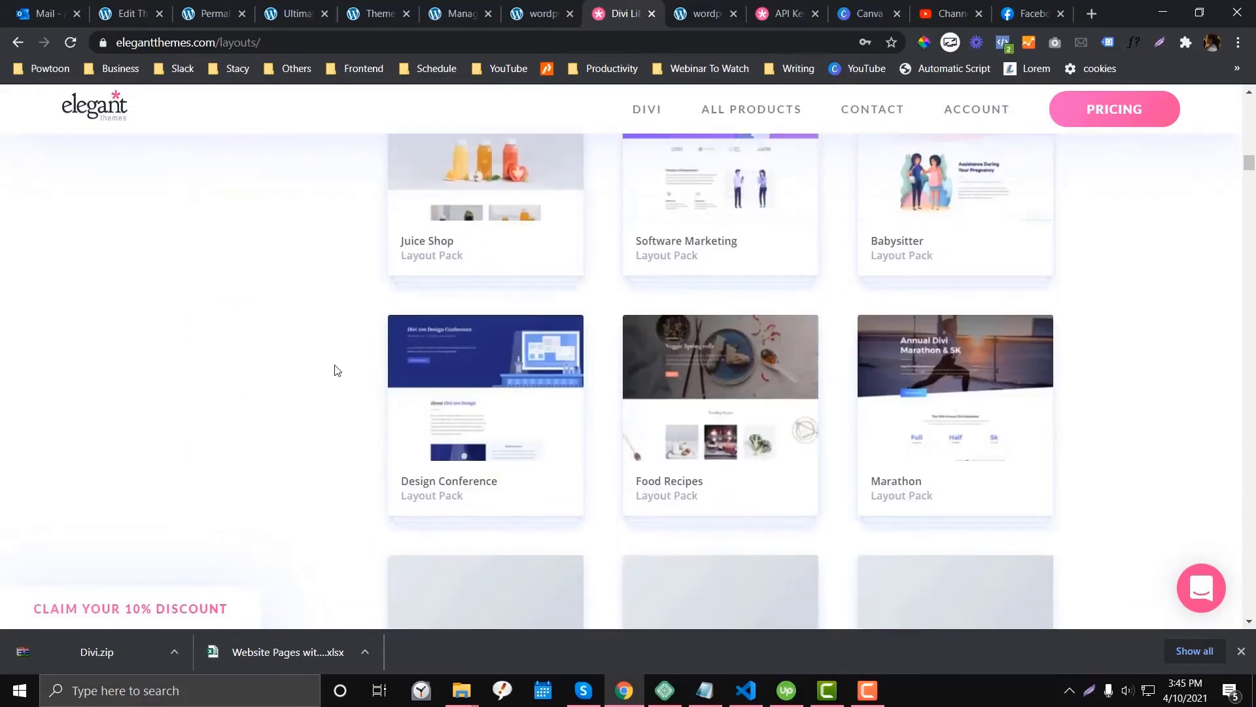
scroll(327, 394, "down", 15)
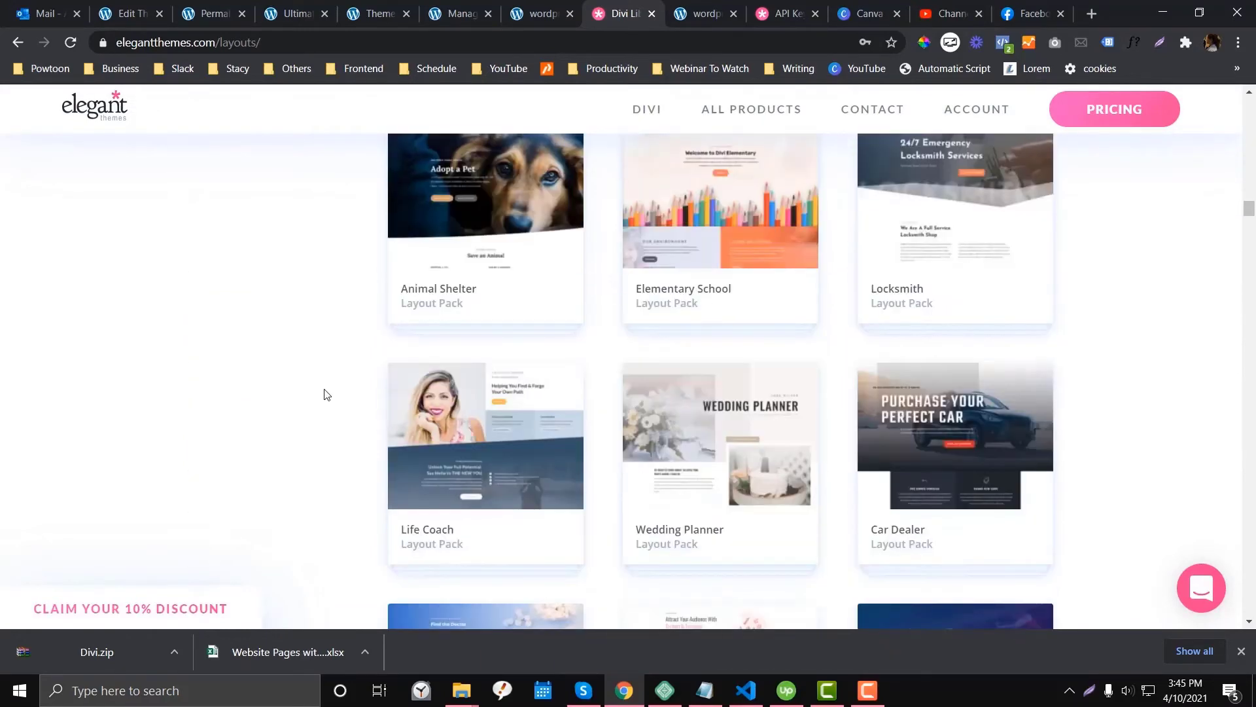
left_click(514, 7)
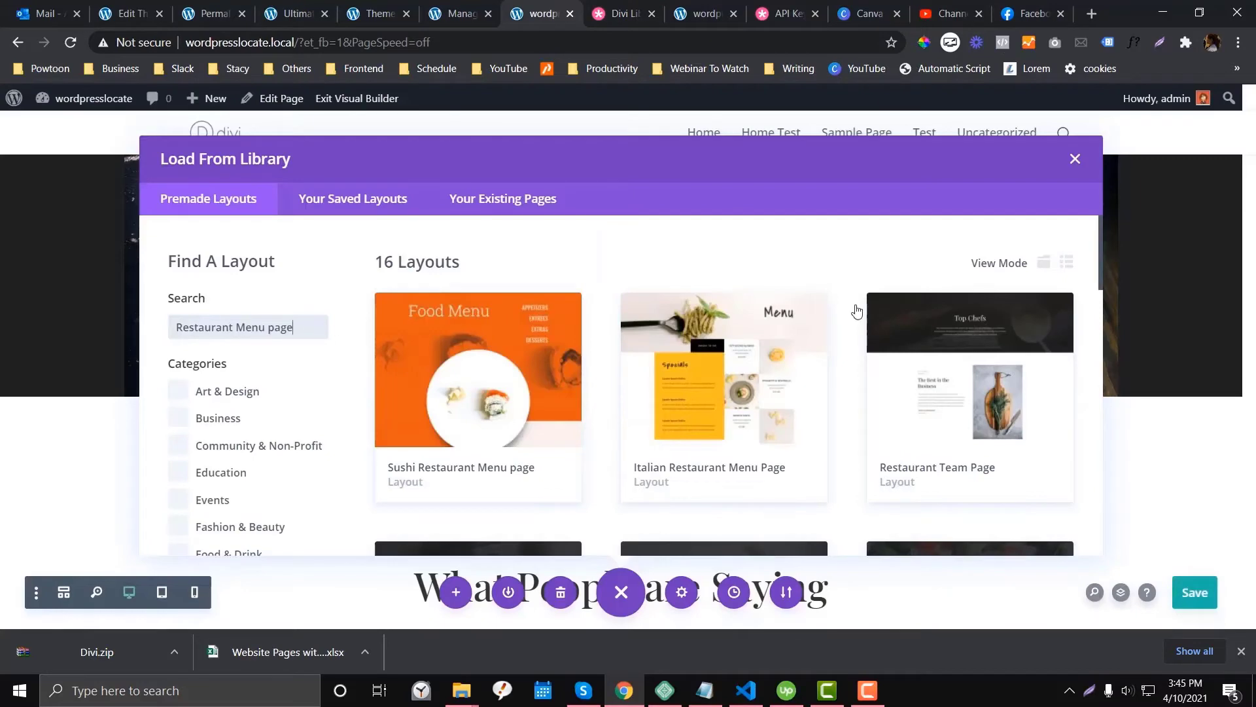
- Close Load From Library, scroll up to the hero, and bring up the Home Test page tab
left_click(1075, 161)
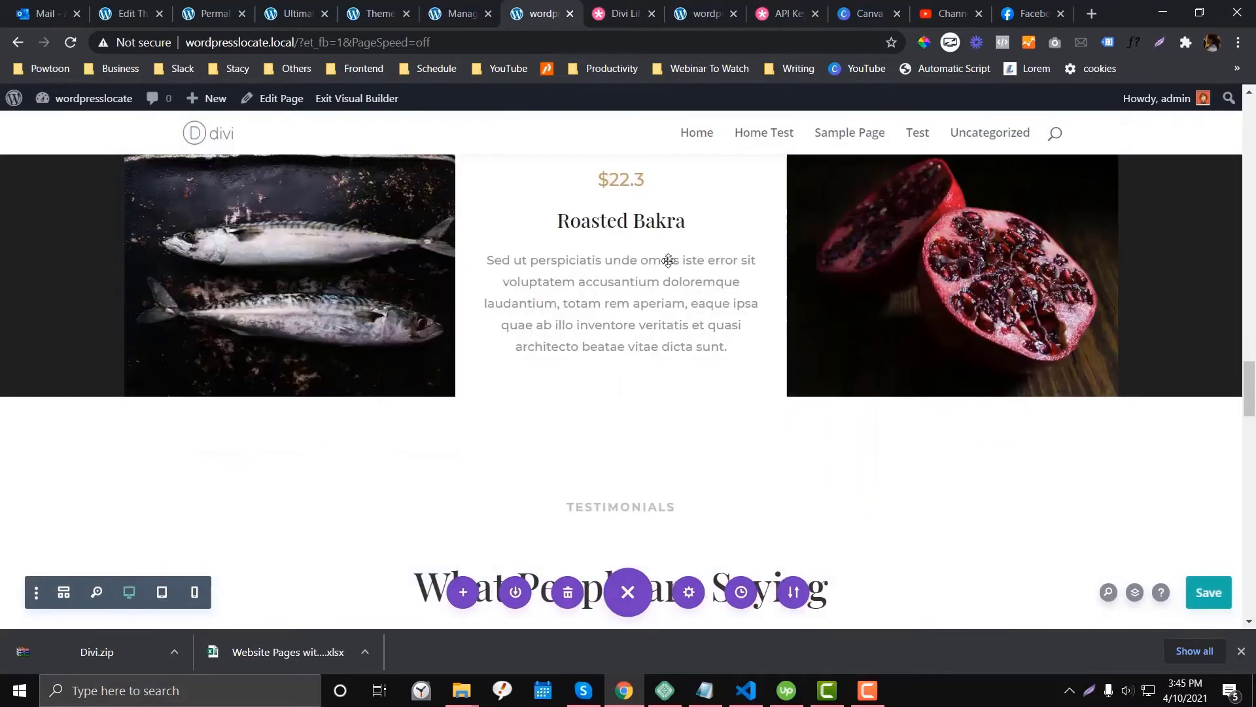
scroll(591, 336, "up", 10)
scroll(592, 337, "up", 10)
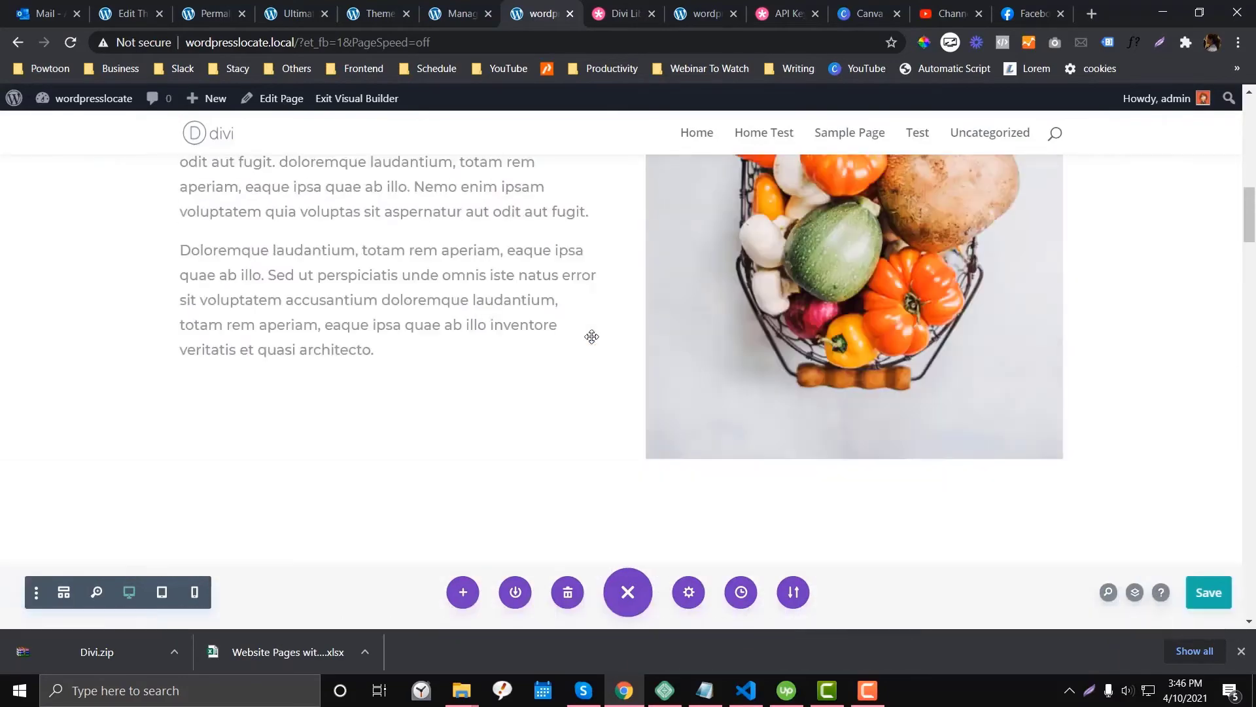
mouse_move(592, 336)
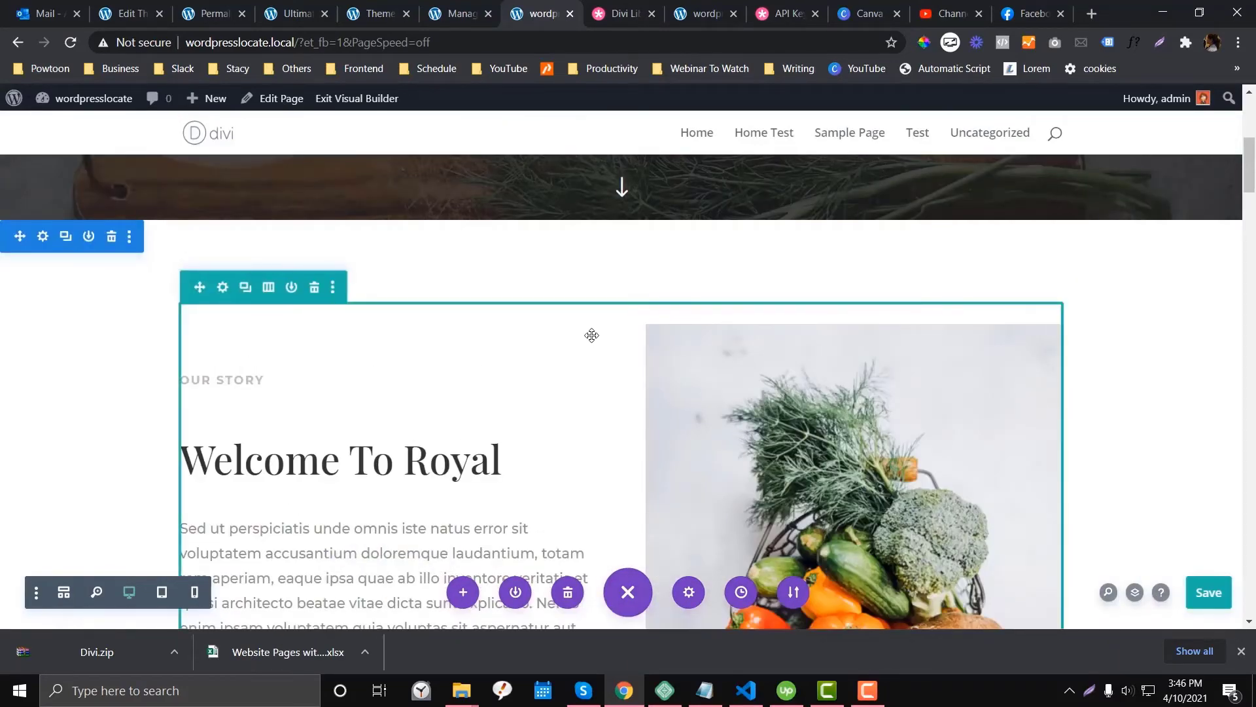
scroll(591, 335, "up", 6)
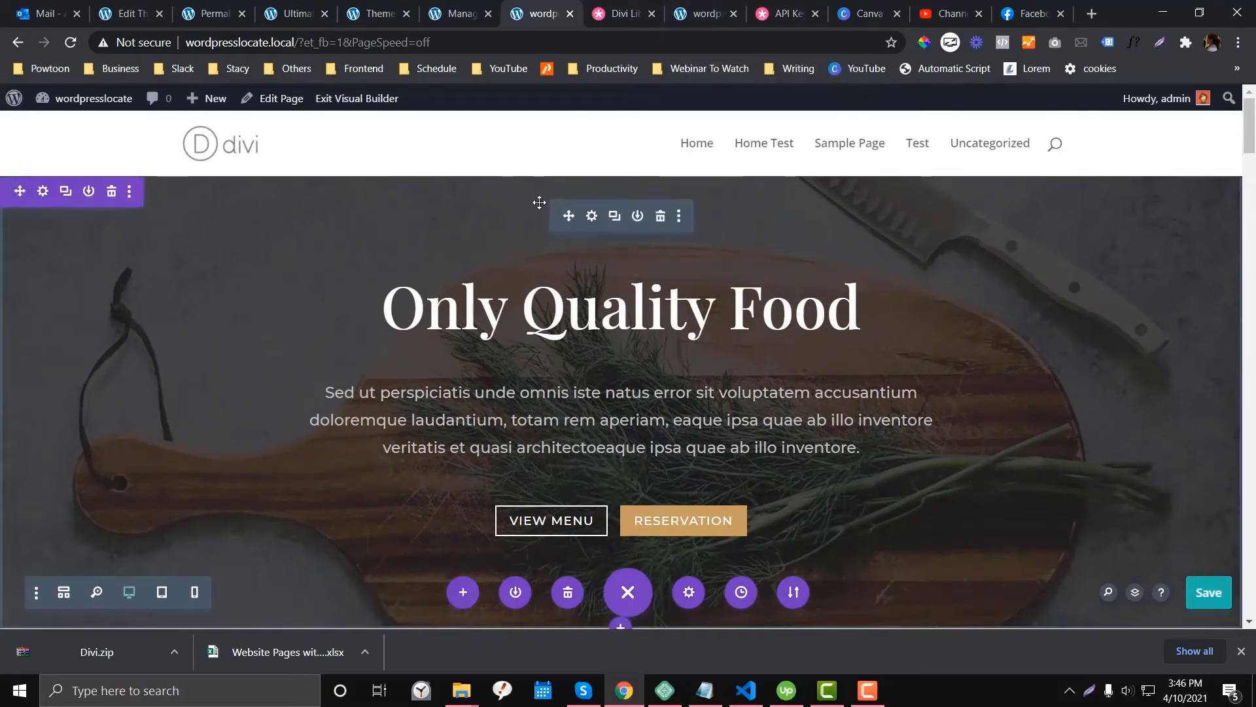
left_click_drag(698, 5, 621, 17)
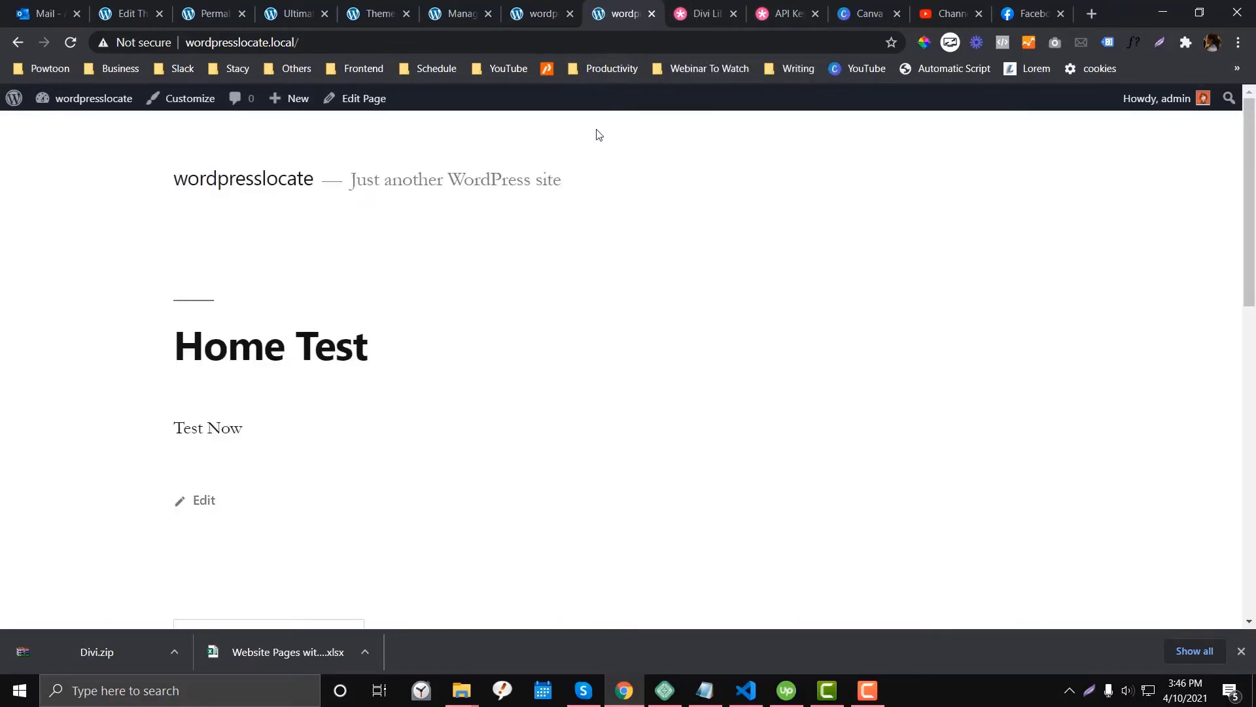
- Google 'restaurant free layout elegant themes' from the address bar
left_click(622, 8)
left_click(601, 45)
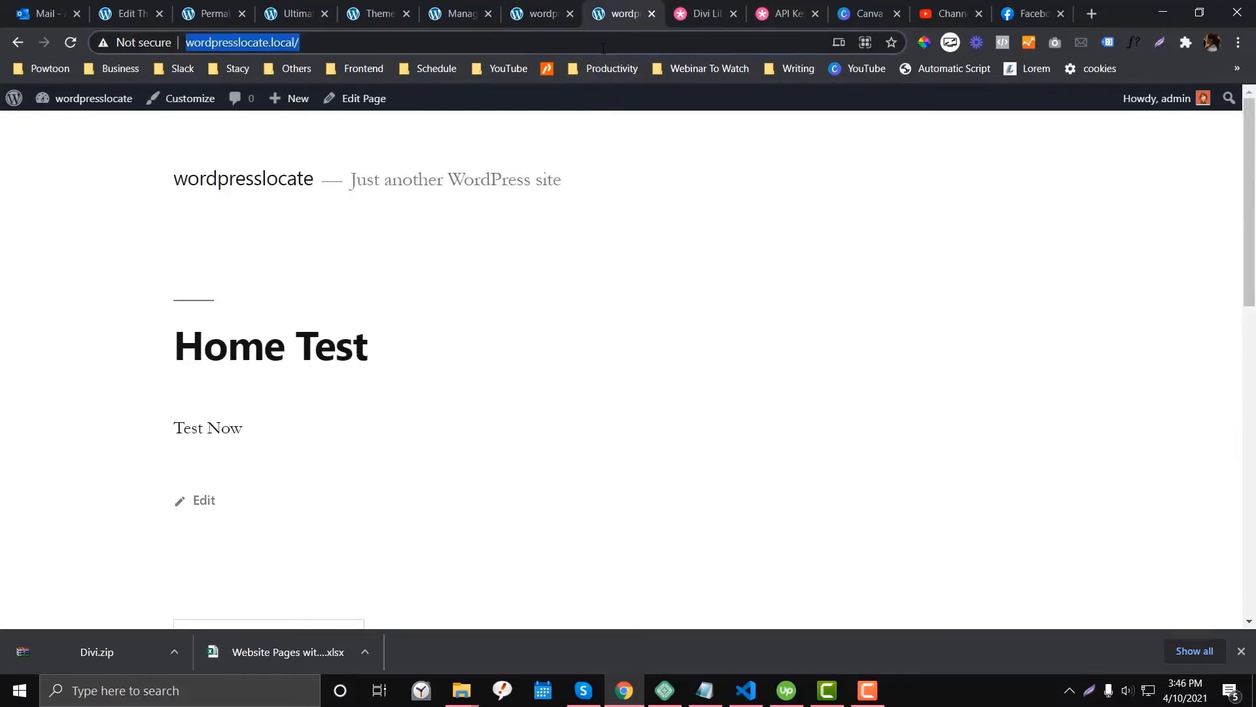
type("rest")
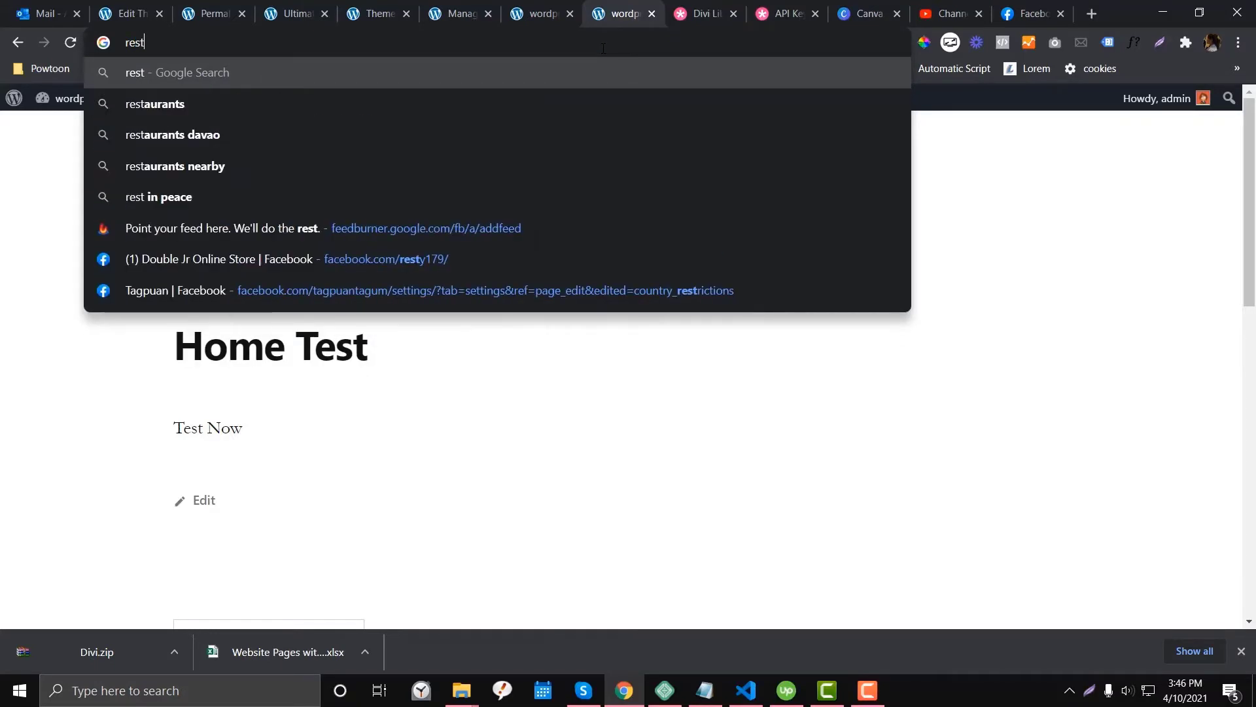
type("aurant free ")
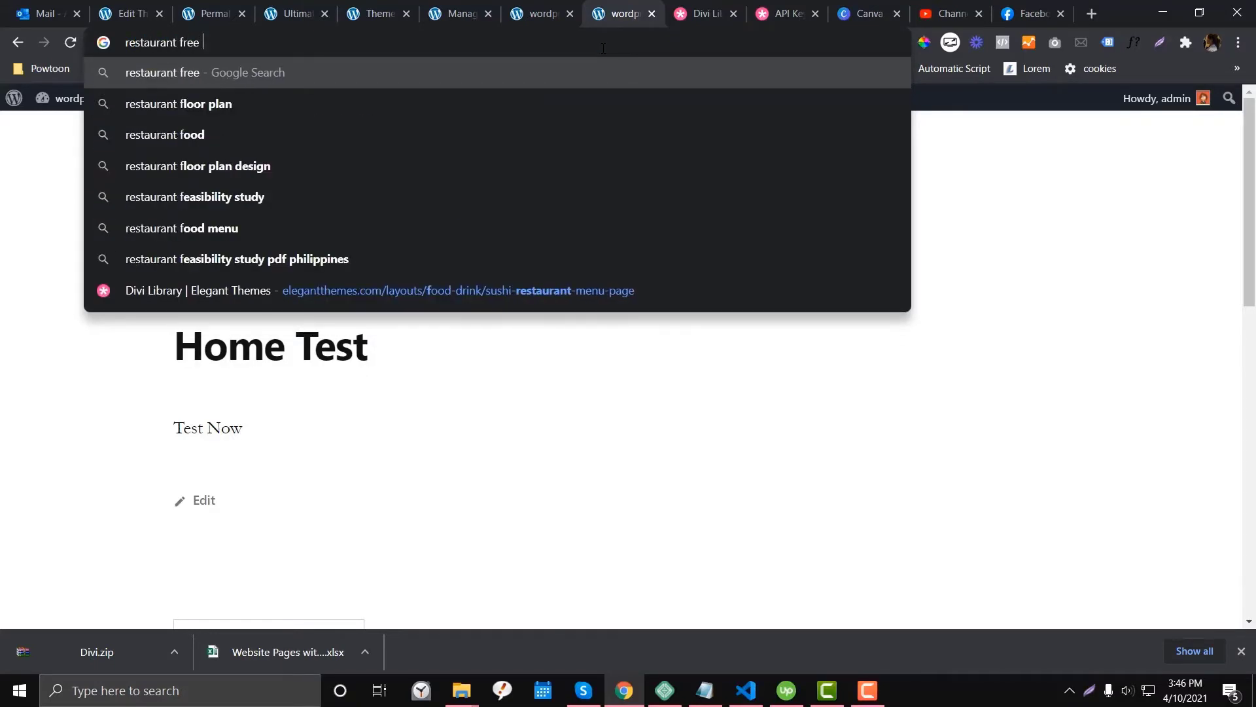
type("layout eleg")
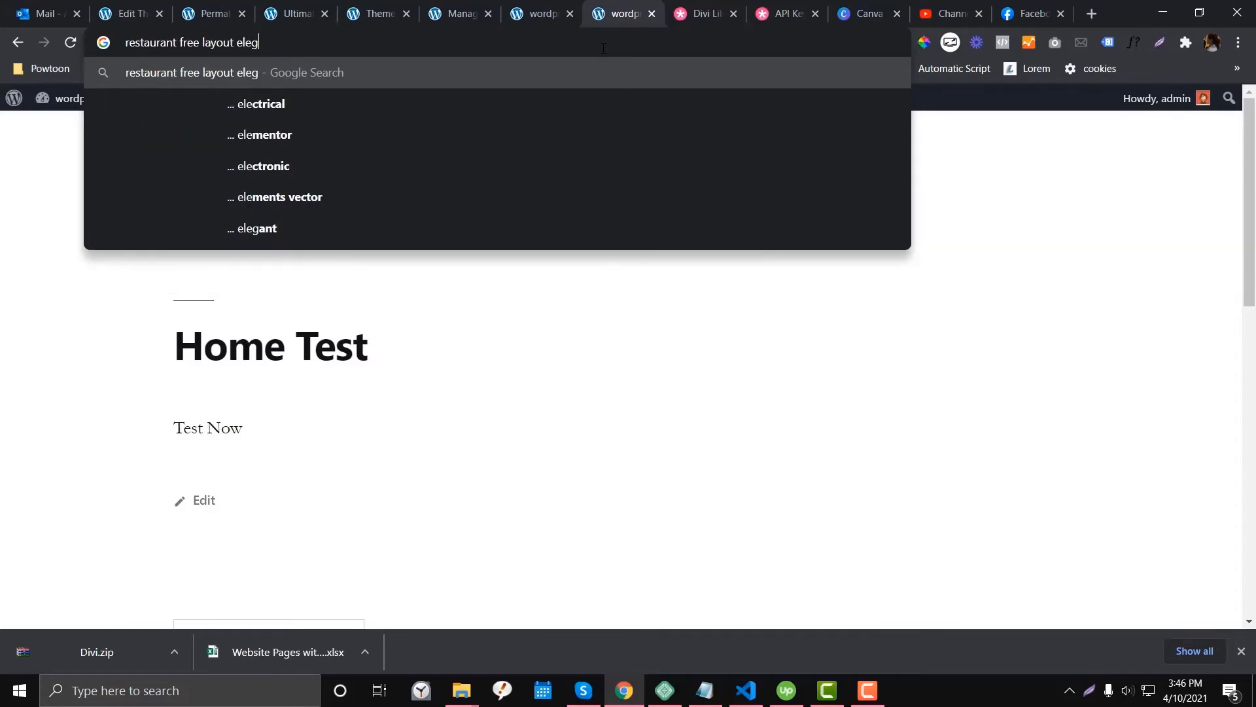
type("ant ")
type("themes")
key("Return")
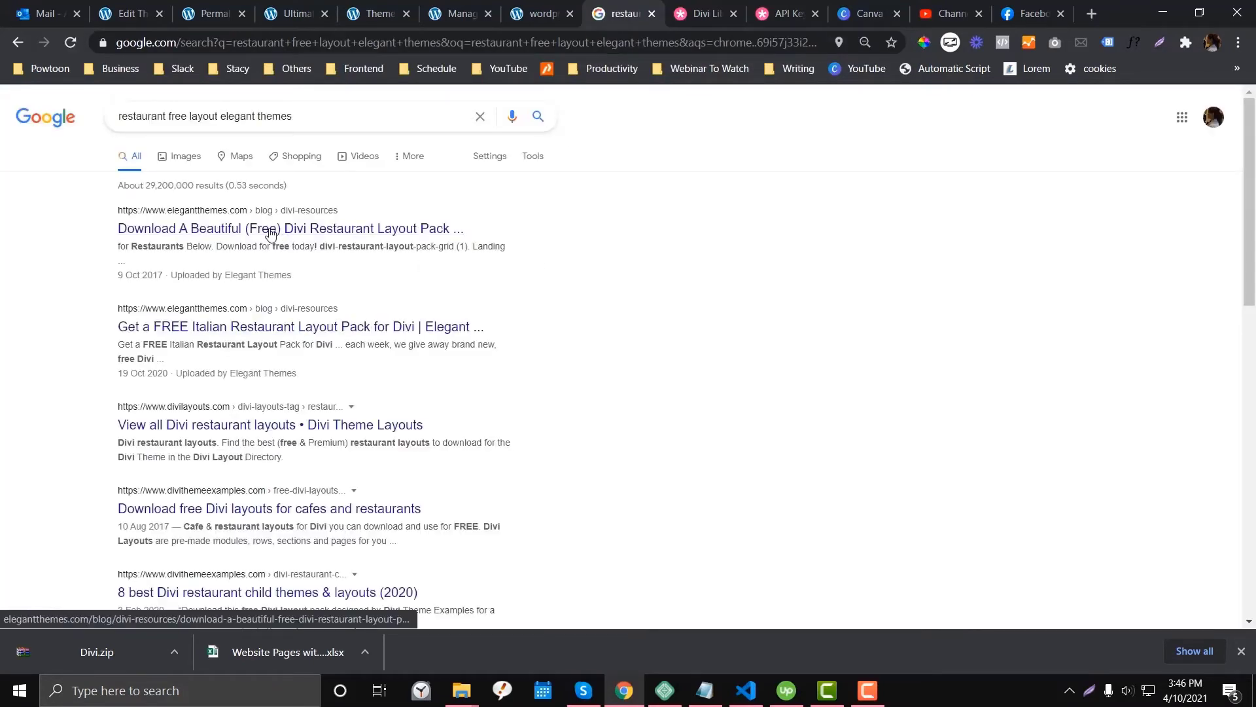
- Open the free Divi Restaurant Layout Pack article from the first result in a new tab
right_click(280, 230)
left_click(312, 235)
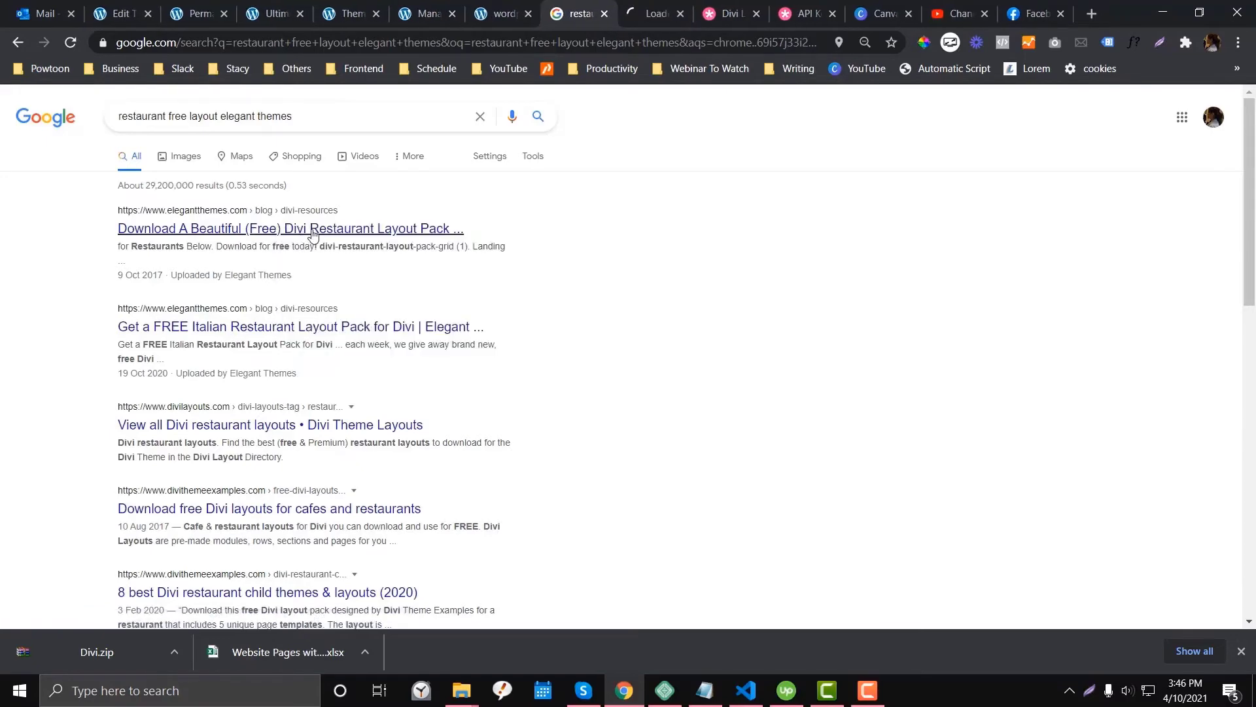
left_click_drag(655, 13, 579, 13)
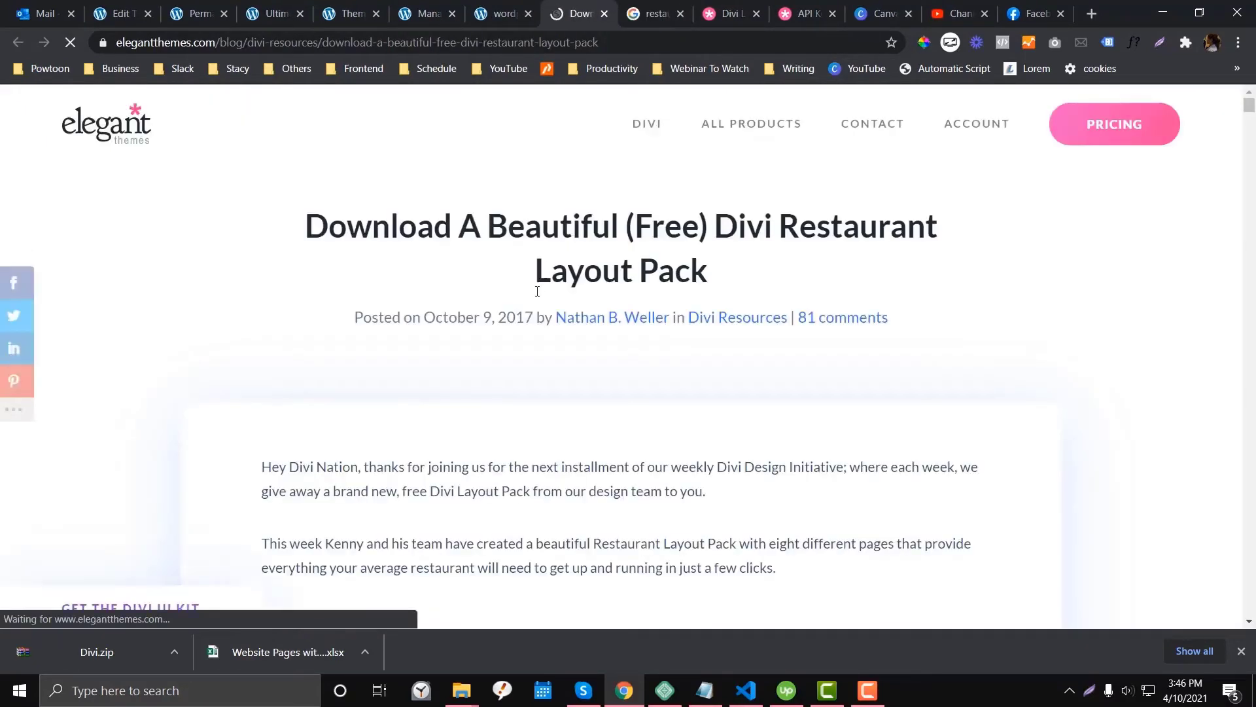
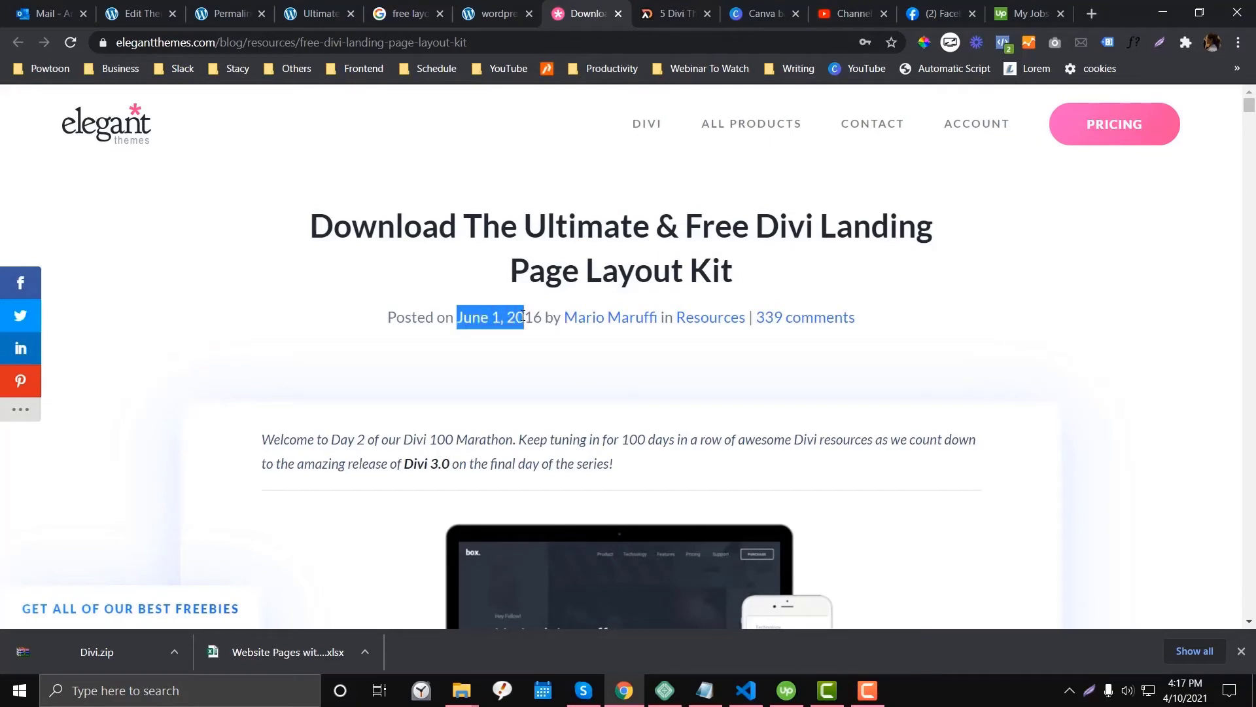
- Copy the Elegant Themes blog address and load it in the second browser tab
scroll(527, 342, "down", 1)
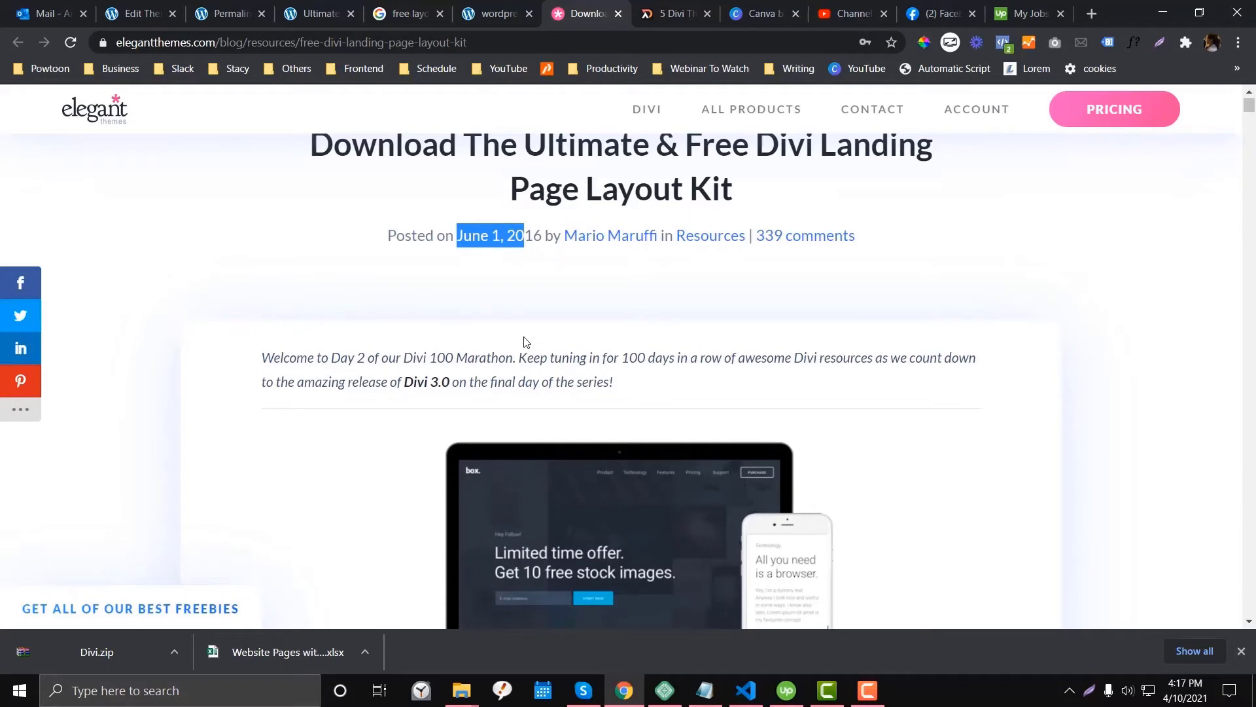
scroll(527, 341, "down", 1)
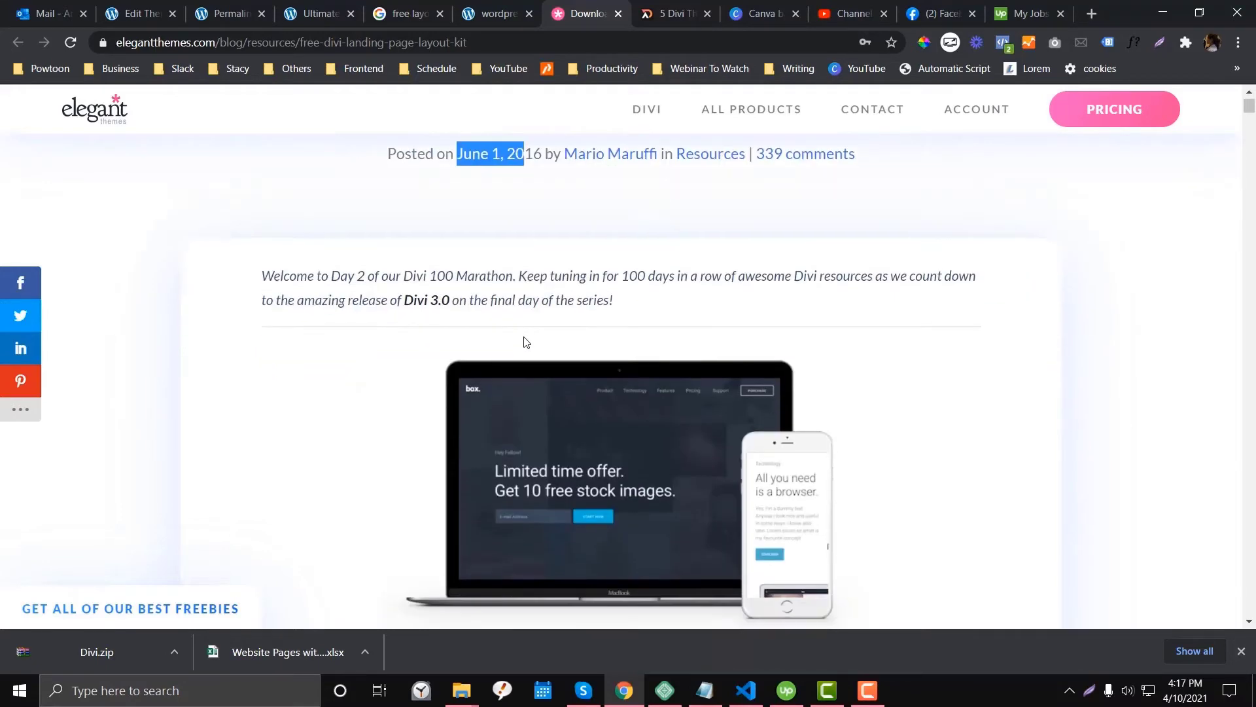
scroll(524, 340, "up", 2)
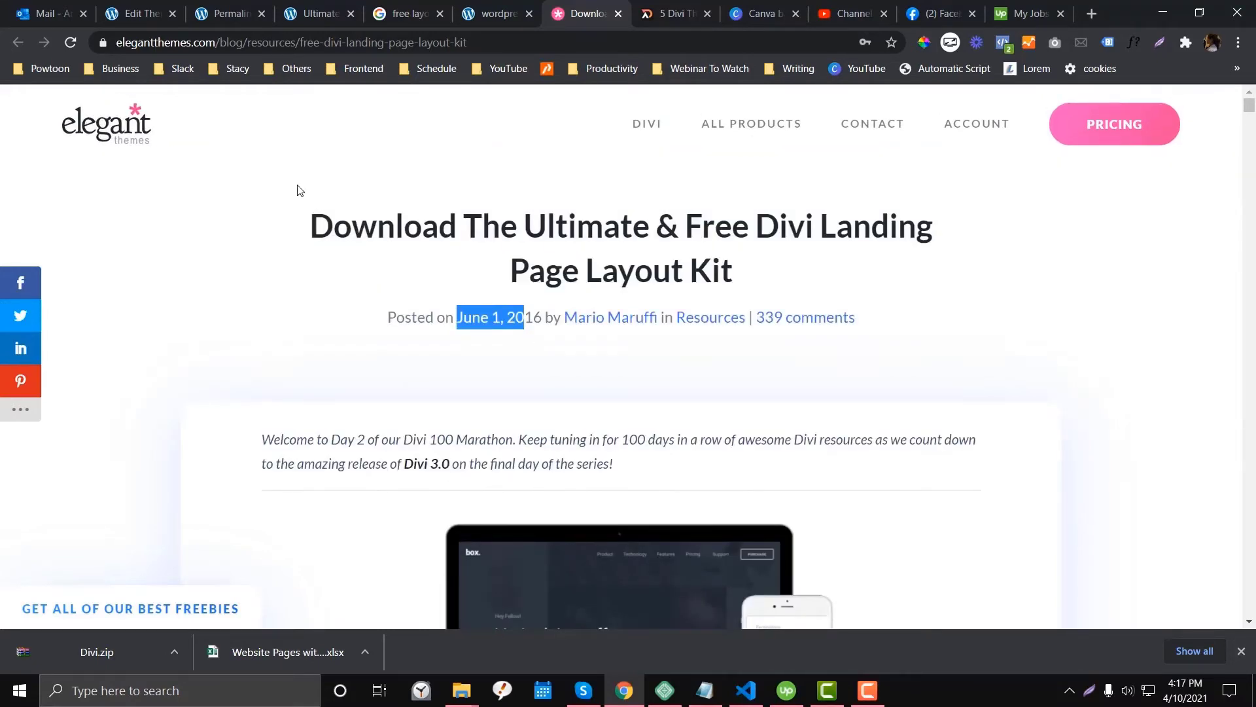
left_click_drag(116, 42, 314, 77)
key("ctrl+c")
left_click(674, 14)
left_click(627, 42)
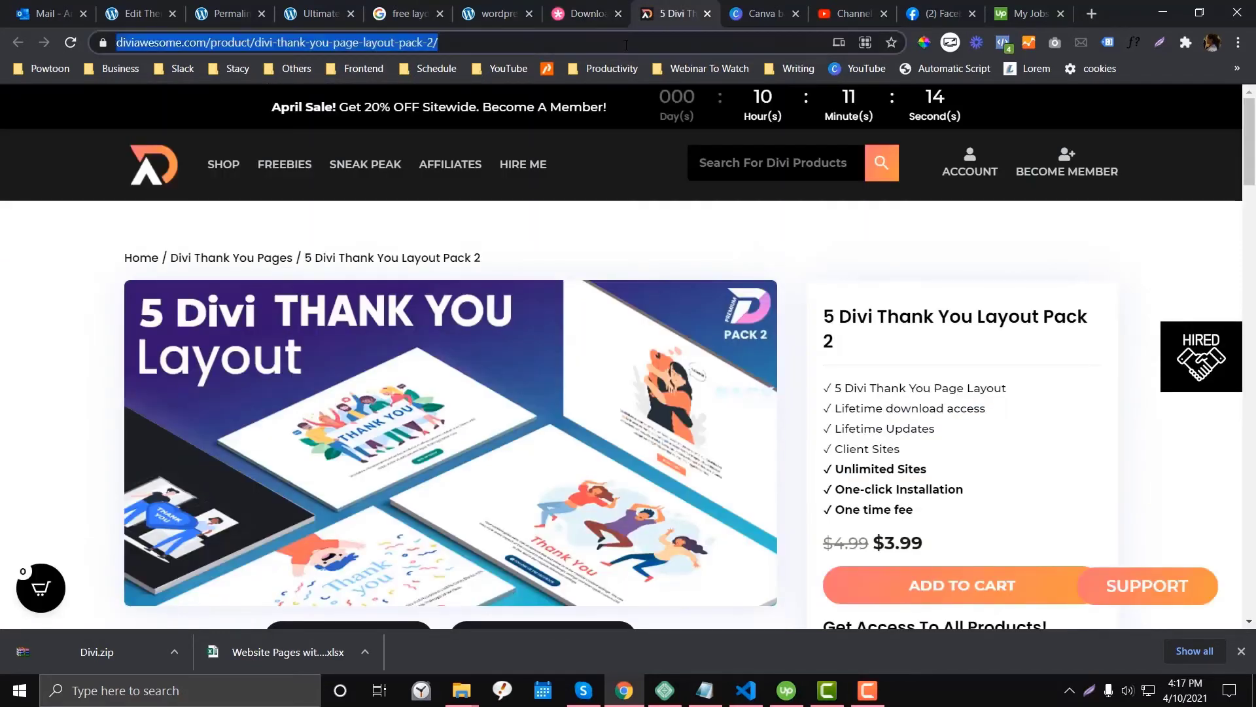
key("ctrl+v")
key("Return")
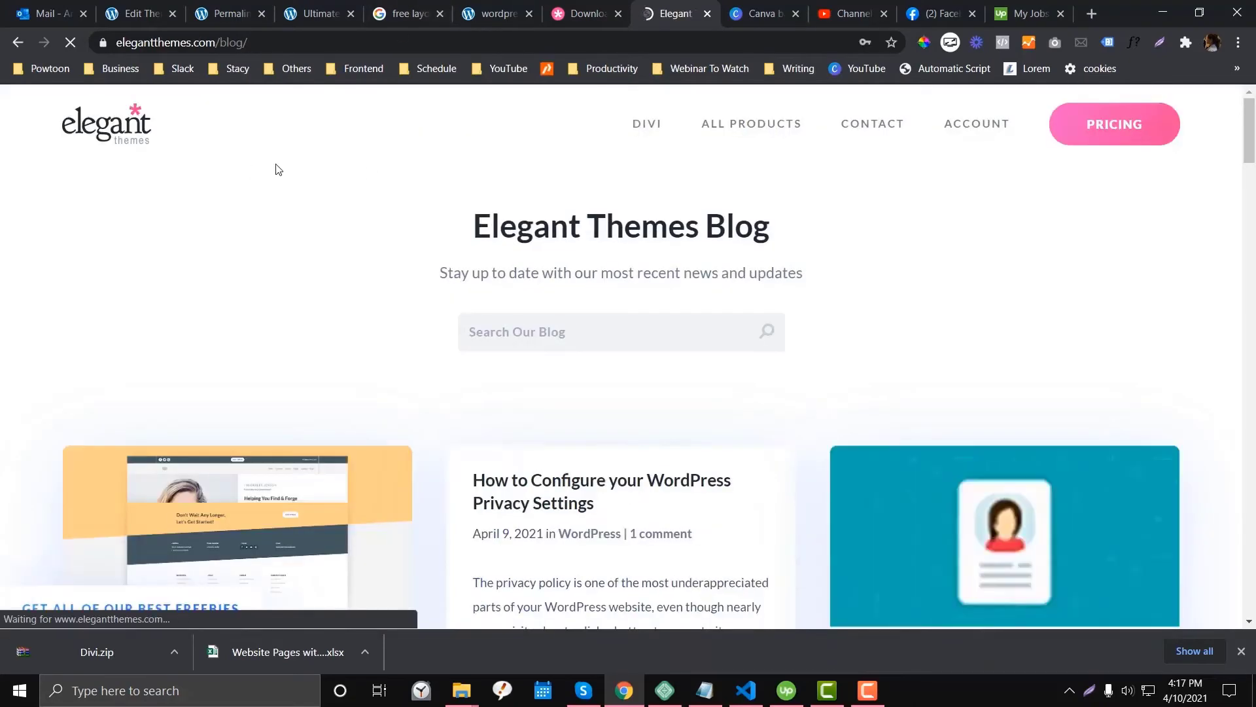
- Return to the Landing Page Layout Kit post and scroll to 'How To Download The Kit'
scroll(529, 338, "down", 3)
scroll(528, 337, "down", 10)
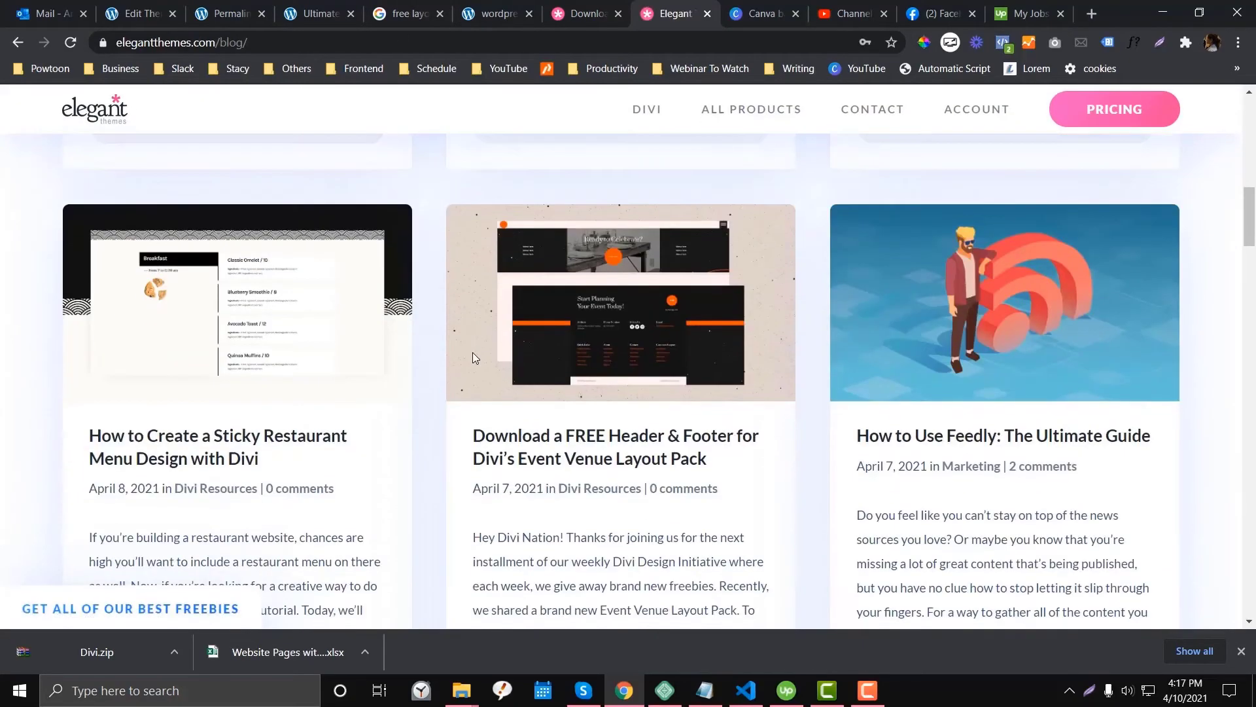
scroll(472, 356, "down", 5)
left_click(608, 8)
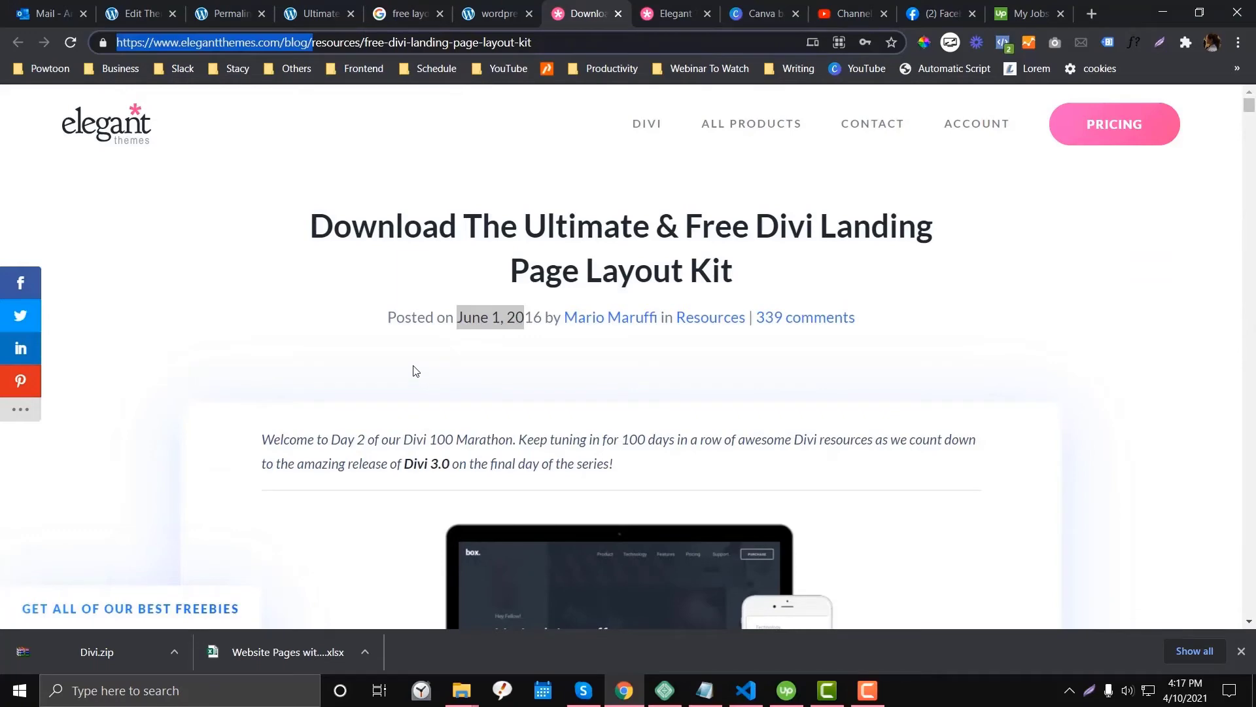
scroll(415, 371, "down", 5)
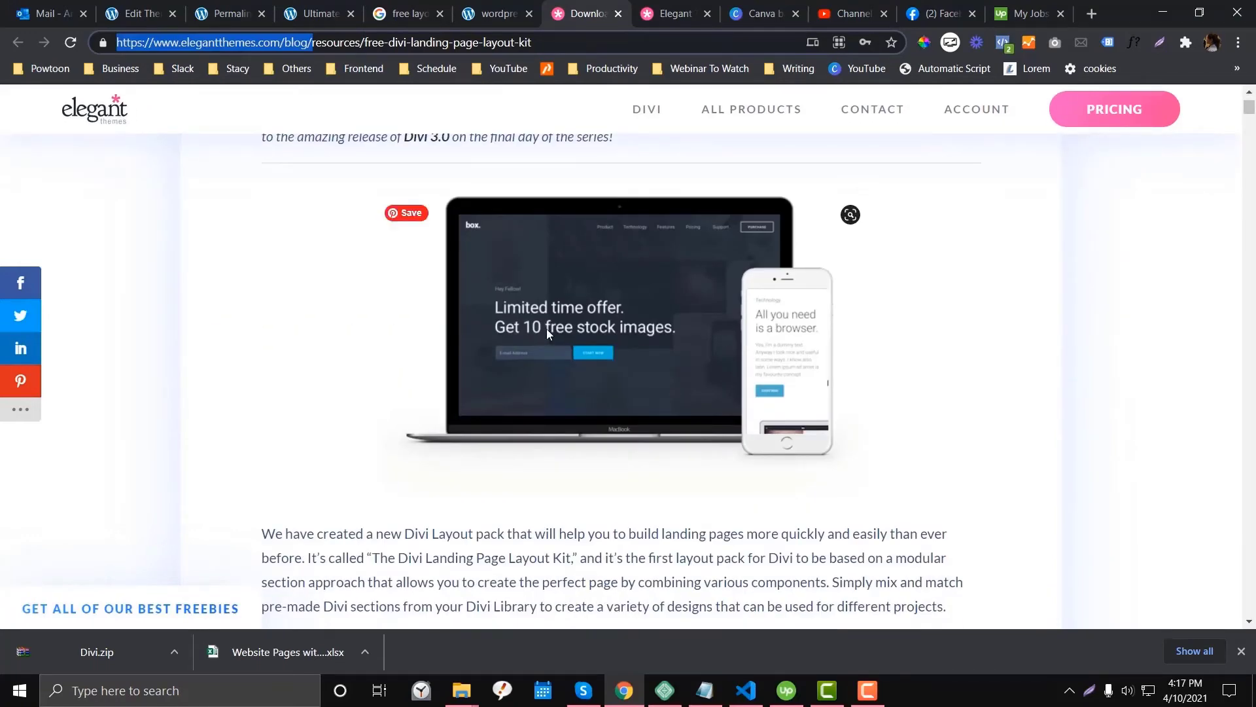
scroll(547, 329, "down", 5)
scroll(547, 330, "up", 5)
scroll(547, 330, "down", 5)
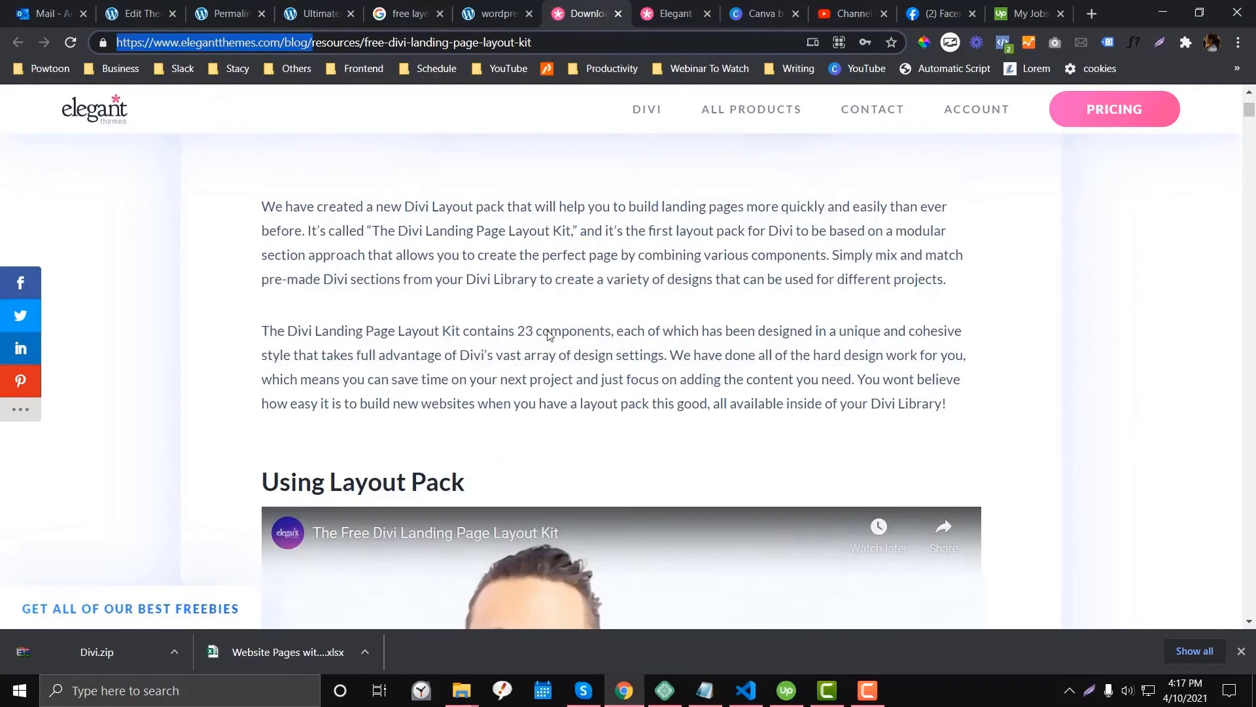
scroll(547, 331, "up", 5)
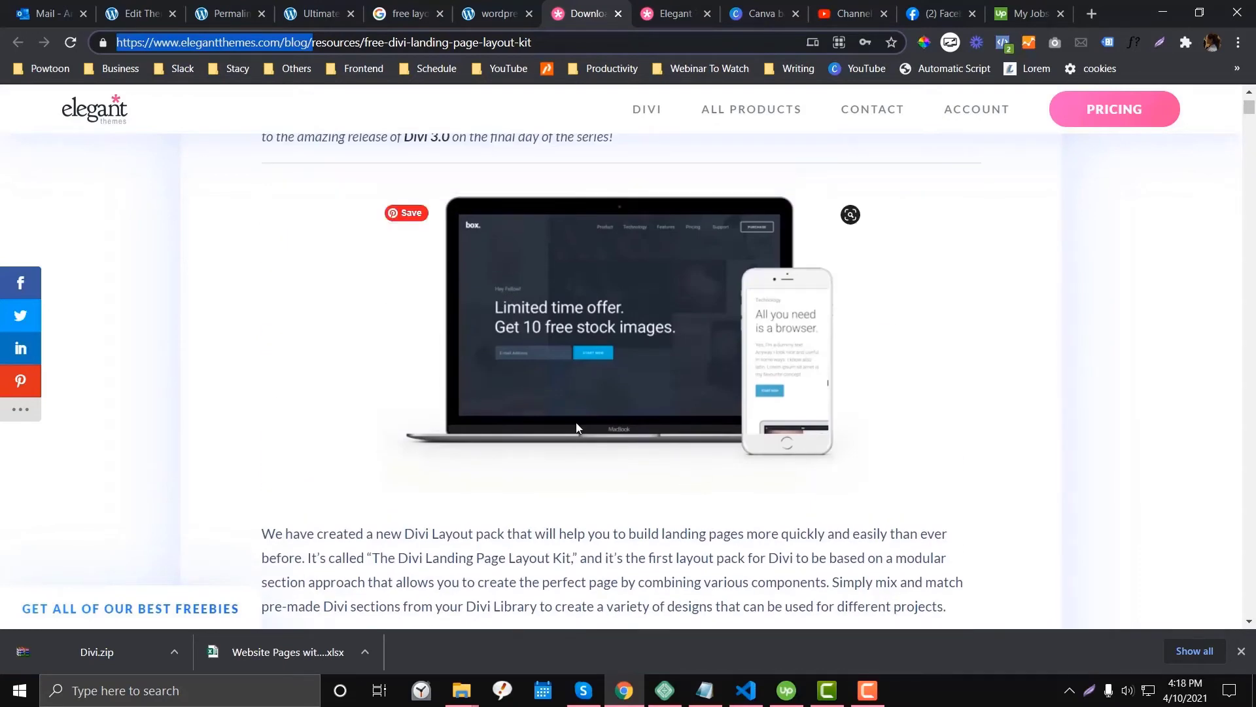
scroll(664, 313, "down", 7)
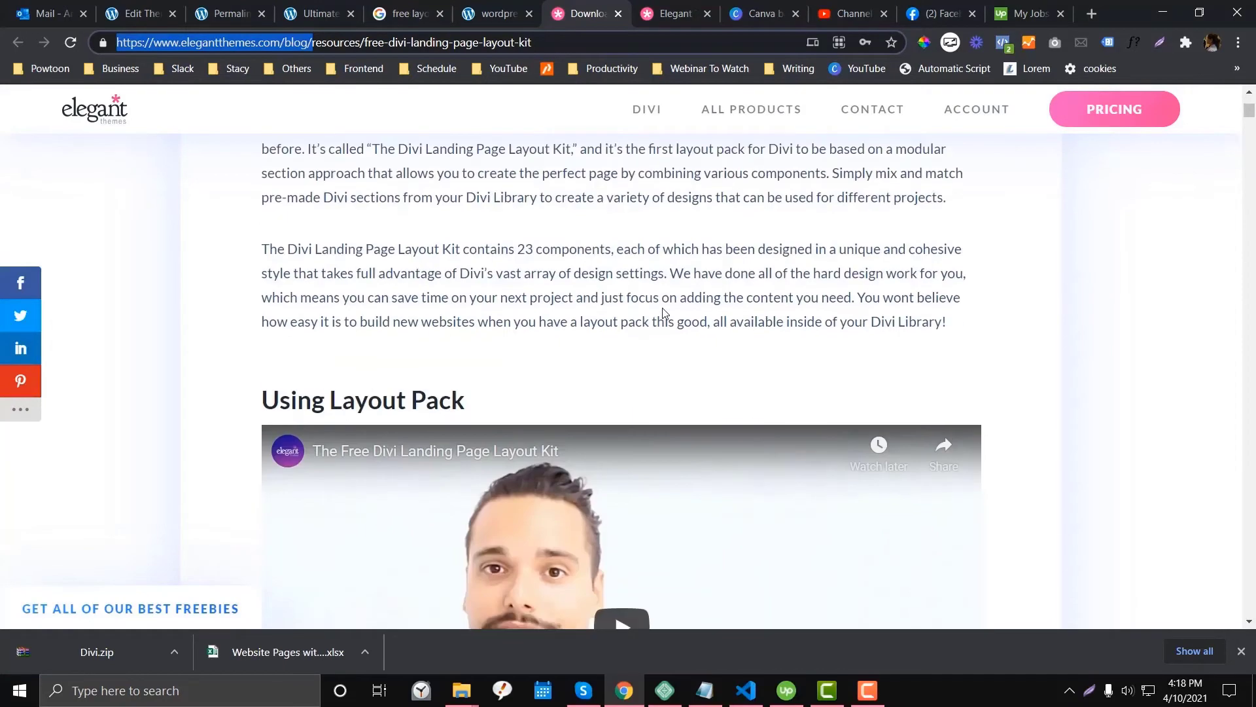
scroll(381, 299, "down", 6)
scroll(237, 357, "down", 4)
scroll(237, 357, "down", 2)
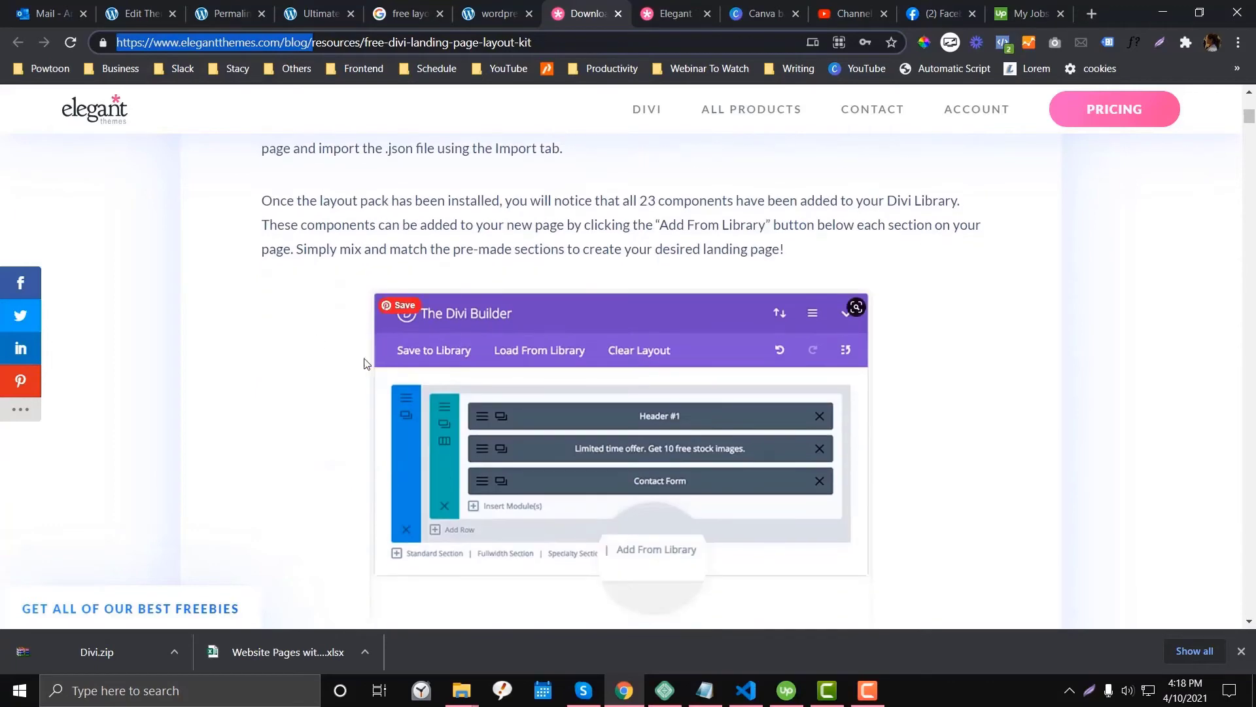
scroll(453, 438, "down", 5)
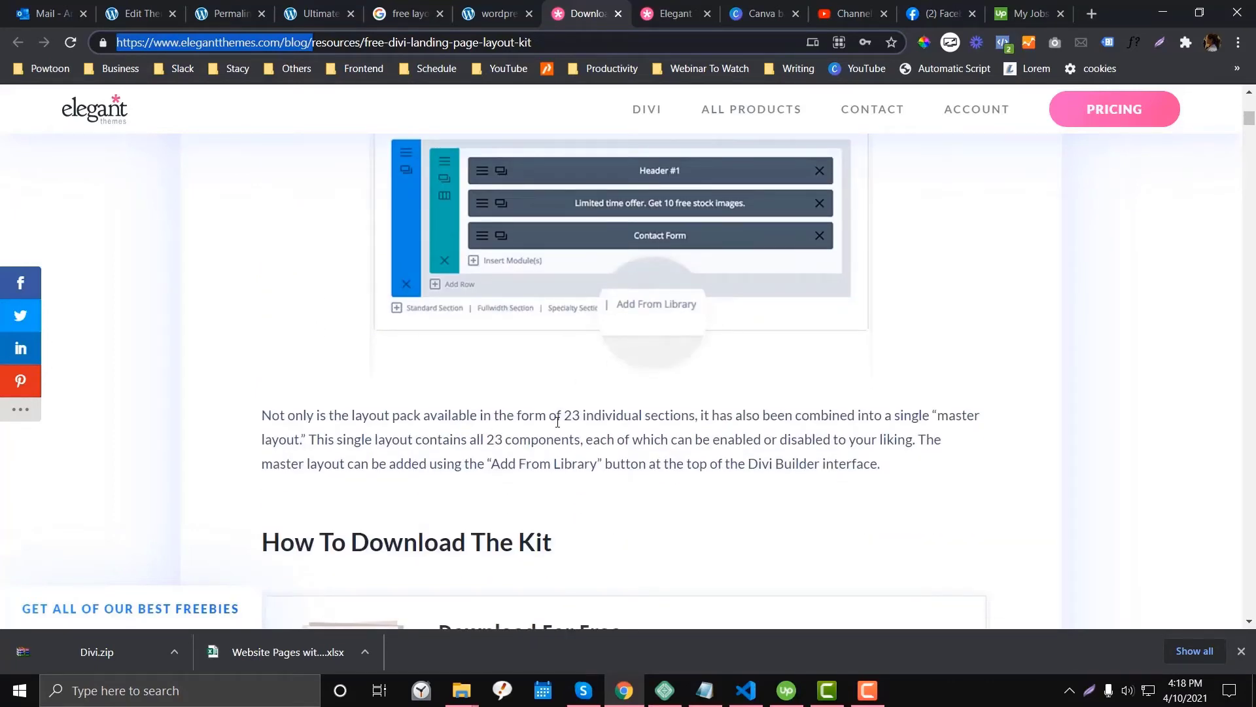
scroll(557, 421, "down", 1)
scroll(557, 421, "up", 4)
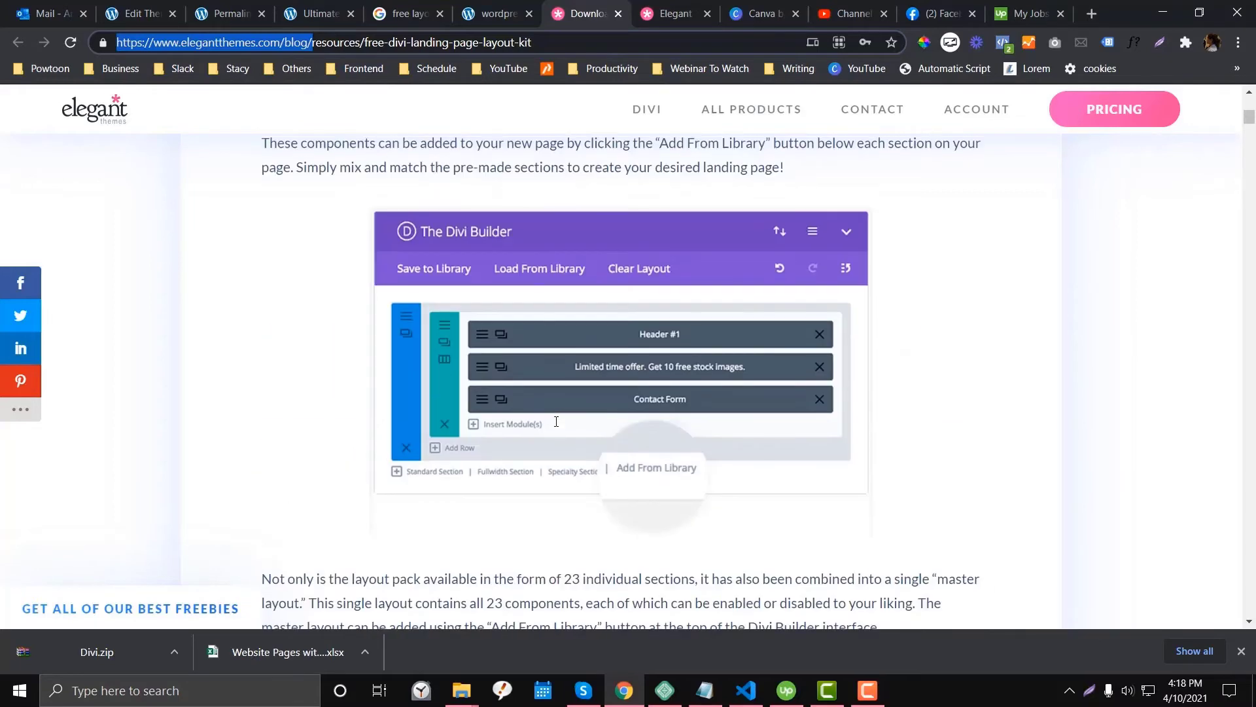
scroll(556, 415, "down", 5)
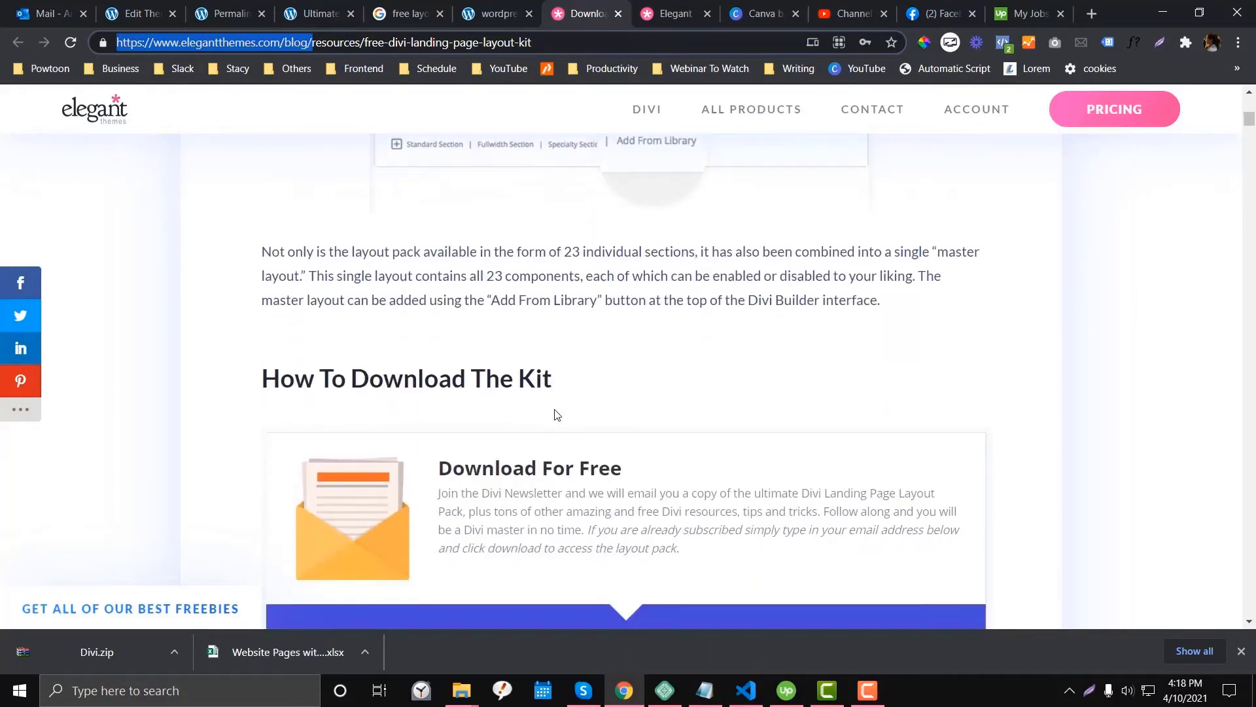
scroll(356, 351, "up", 5)
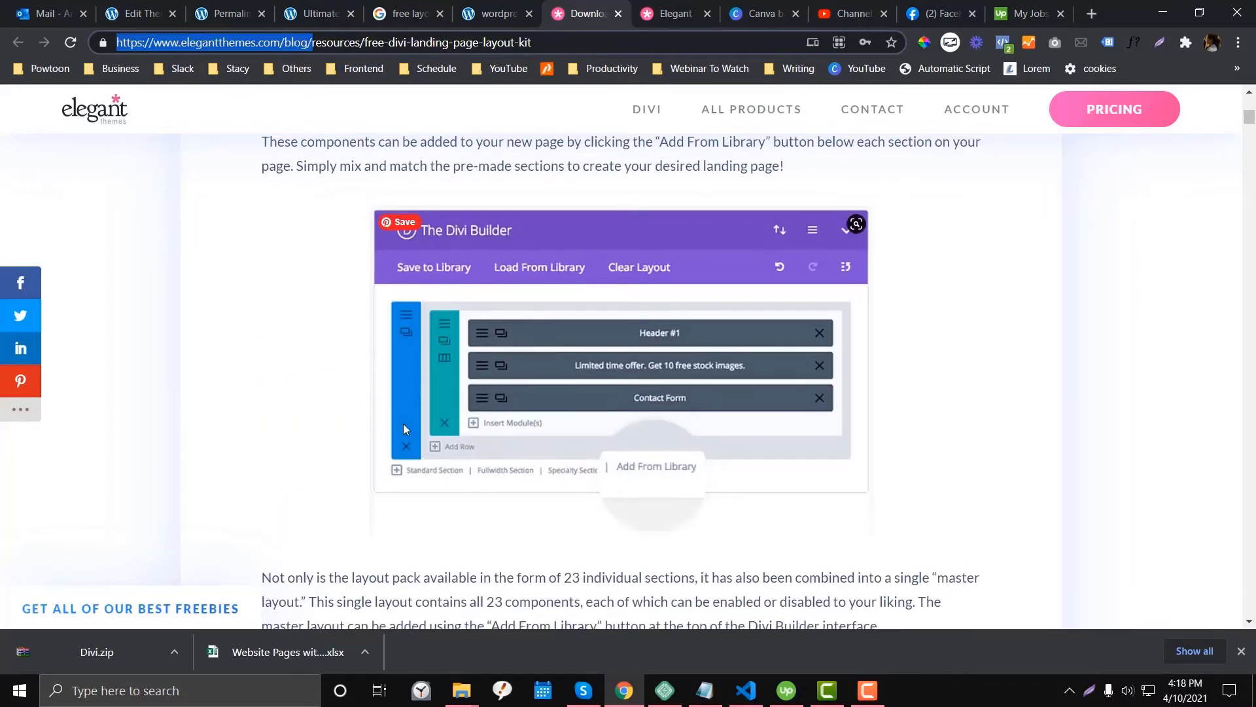
scroll(403, 425, "down", 5)
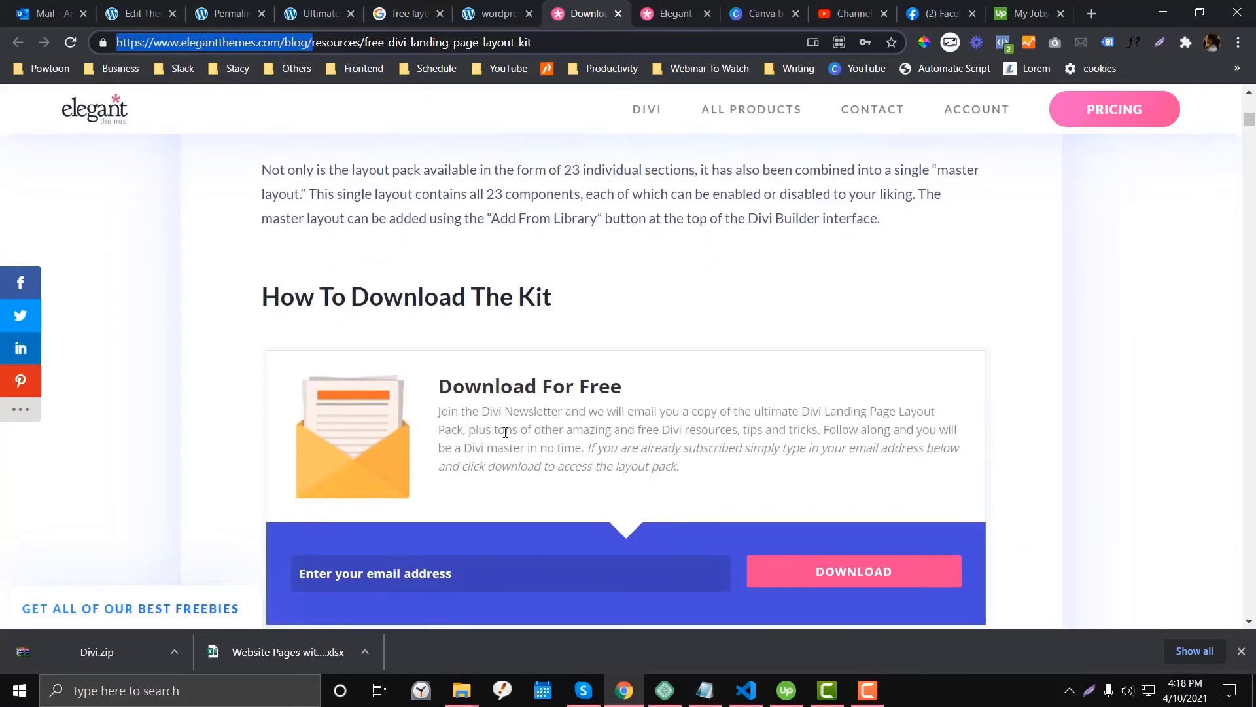
scroll(564, 460, "down", 1)
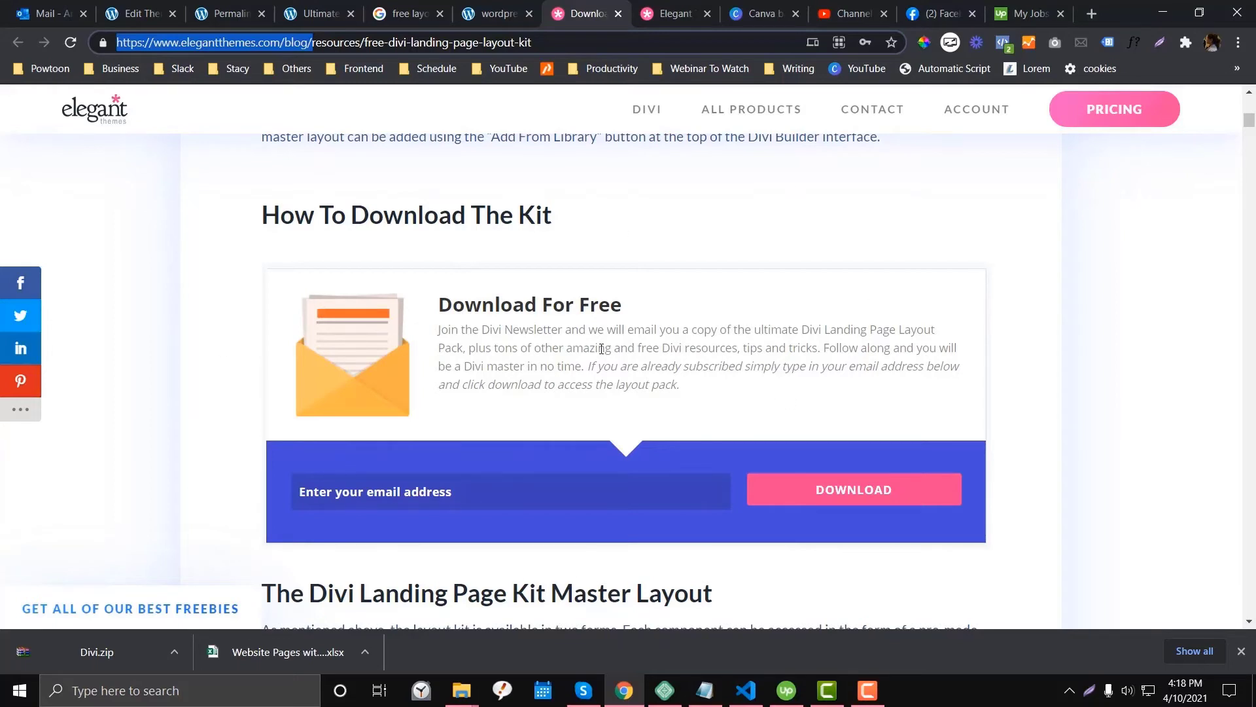
- Enter an email address to request the kit, then choose 'Download The Divi LP Kit'
left_click(487, 487)
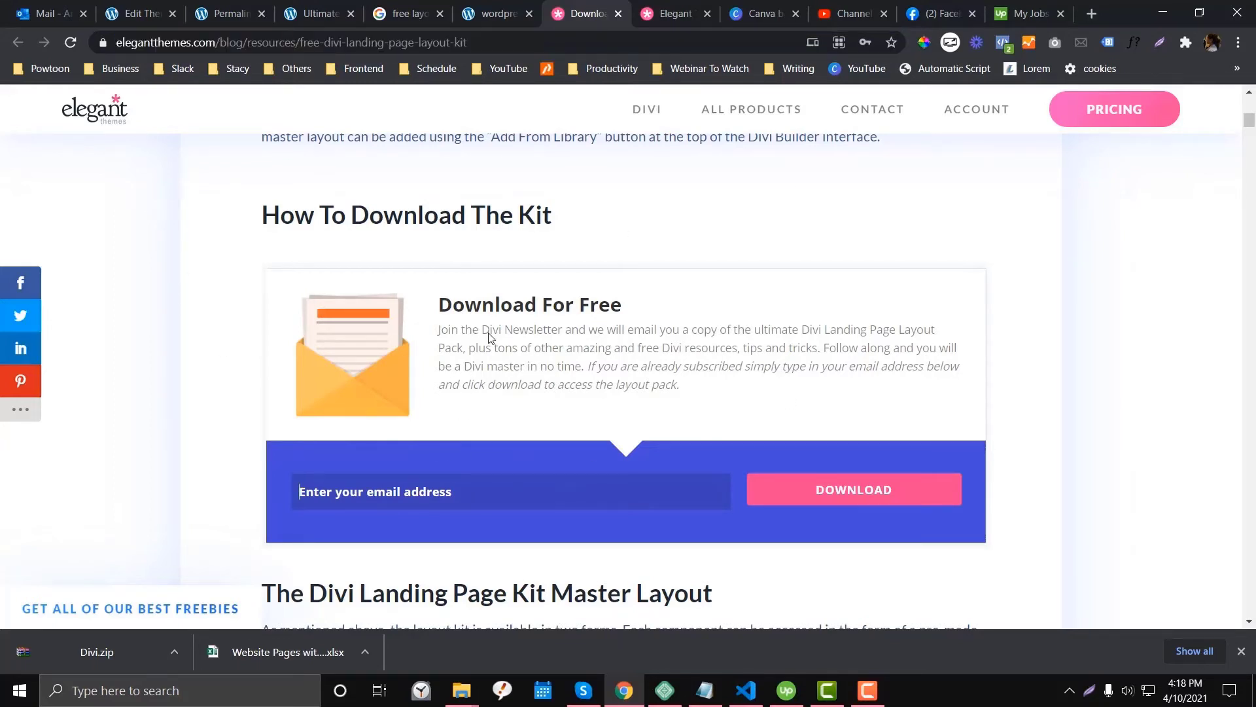
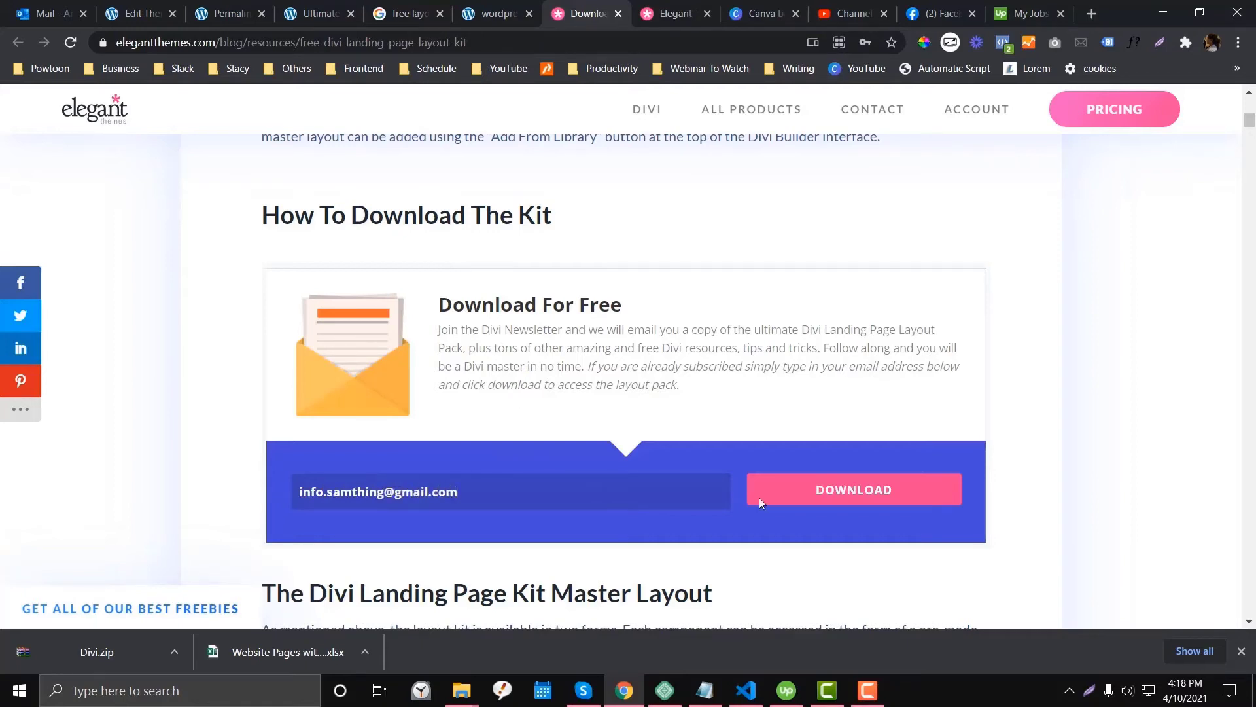
left_click(868, 492)
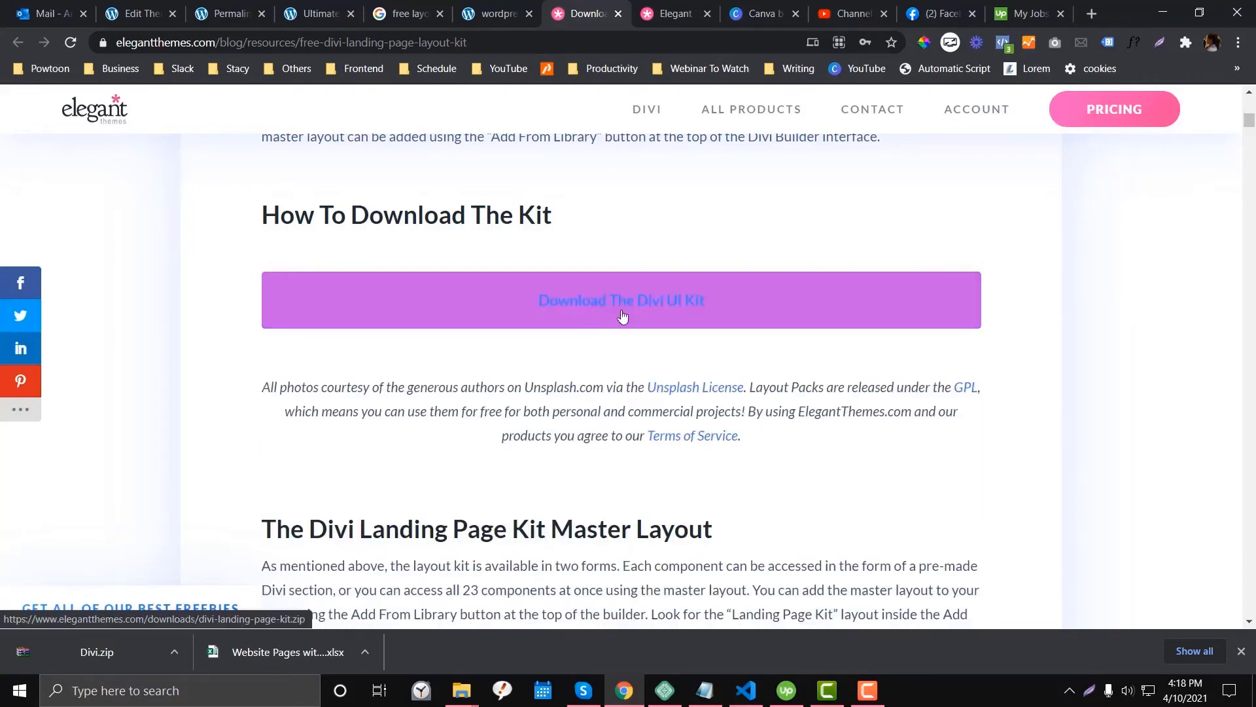
left_click(569, 326)
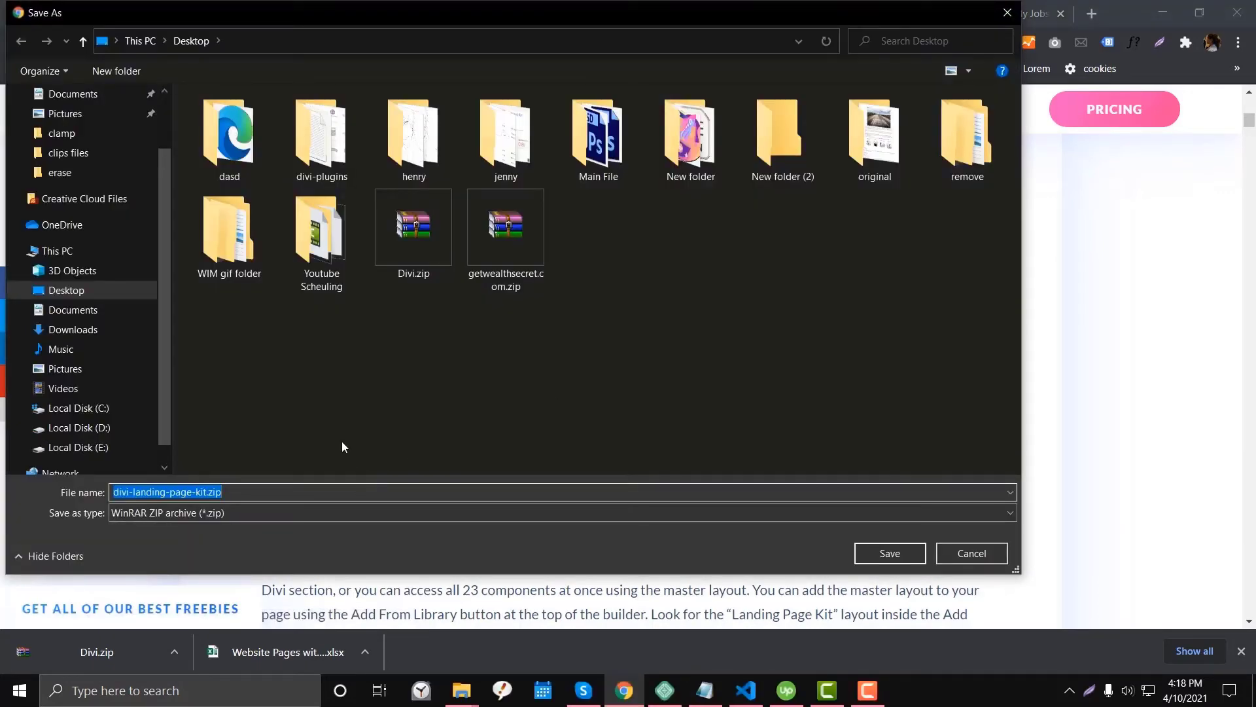
- Save divi-landing-page-kit.zip into a new Desktop folder named 'erase'
left_click(135, 72)
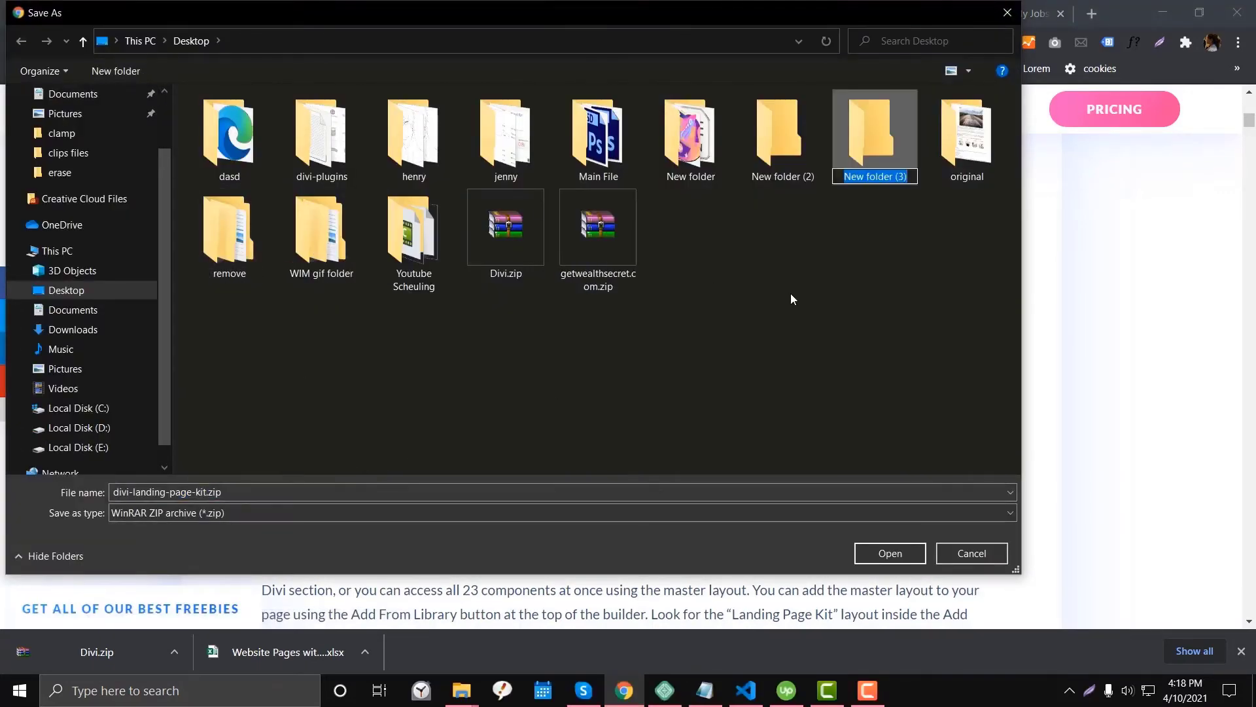
type("eras")
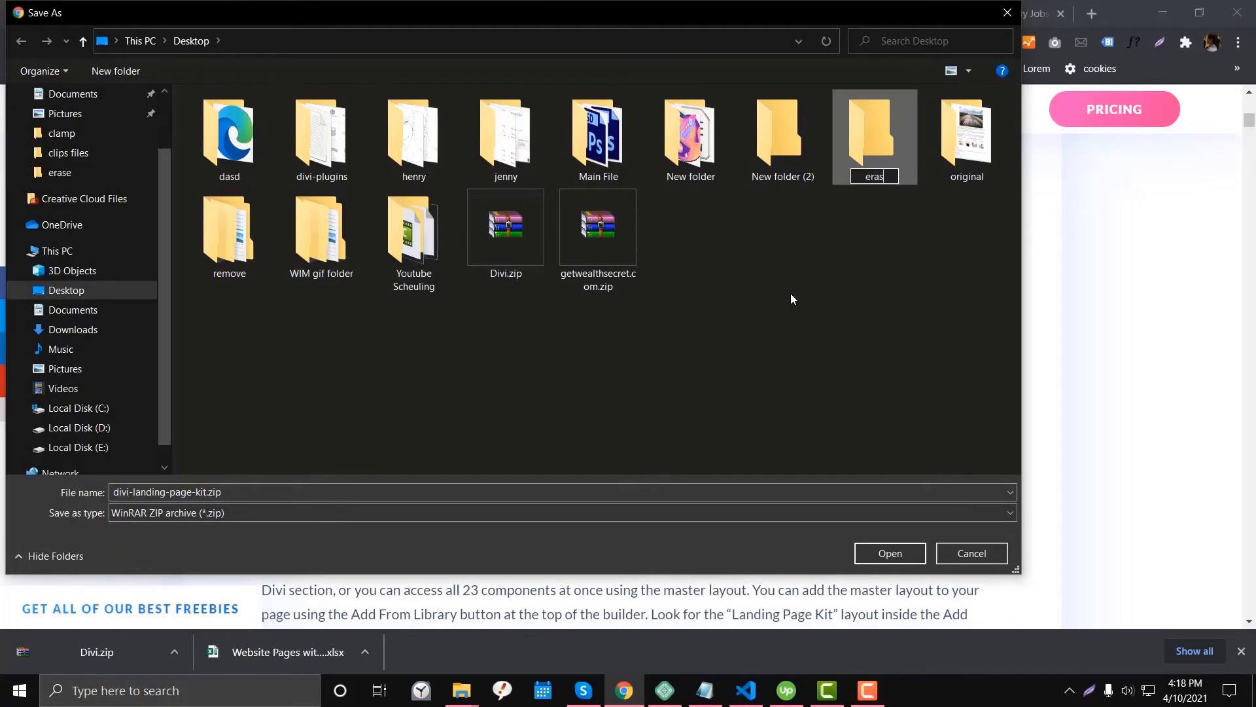
type("e")
key("Return")
double_click(414, 141)
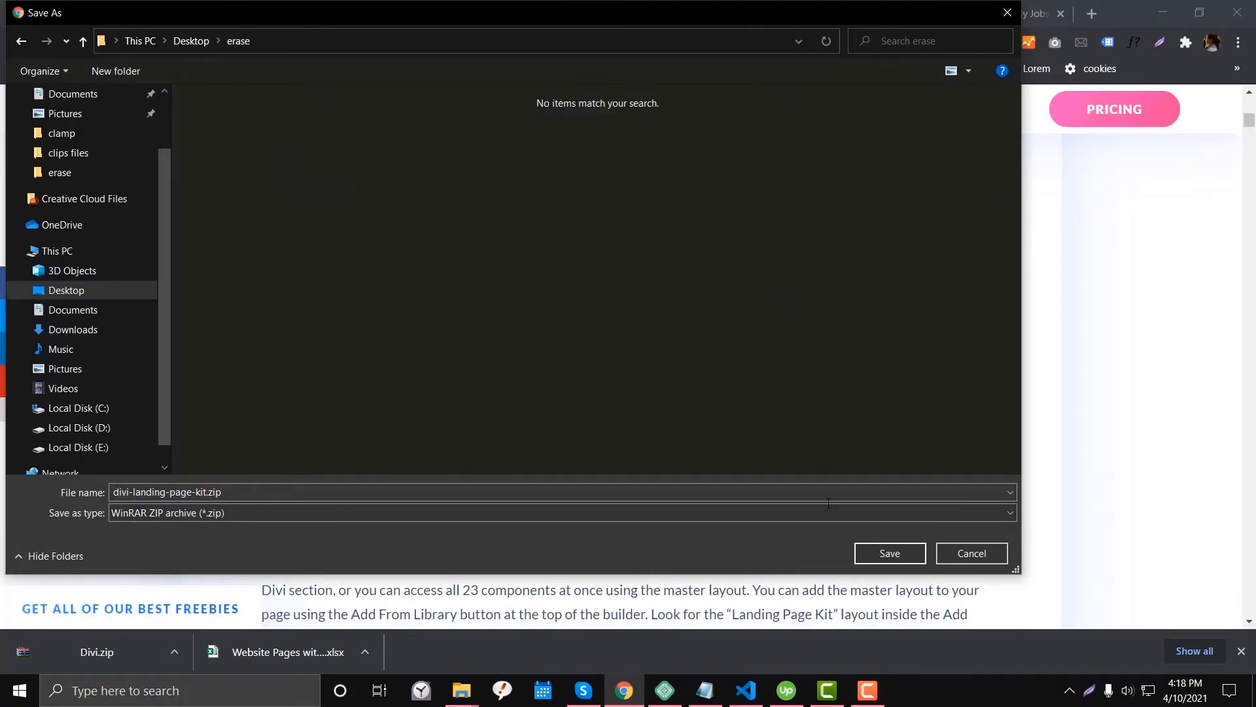
left_click(890, 553)
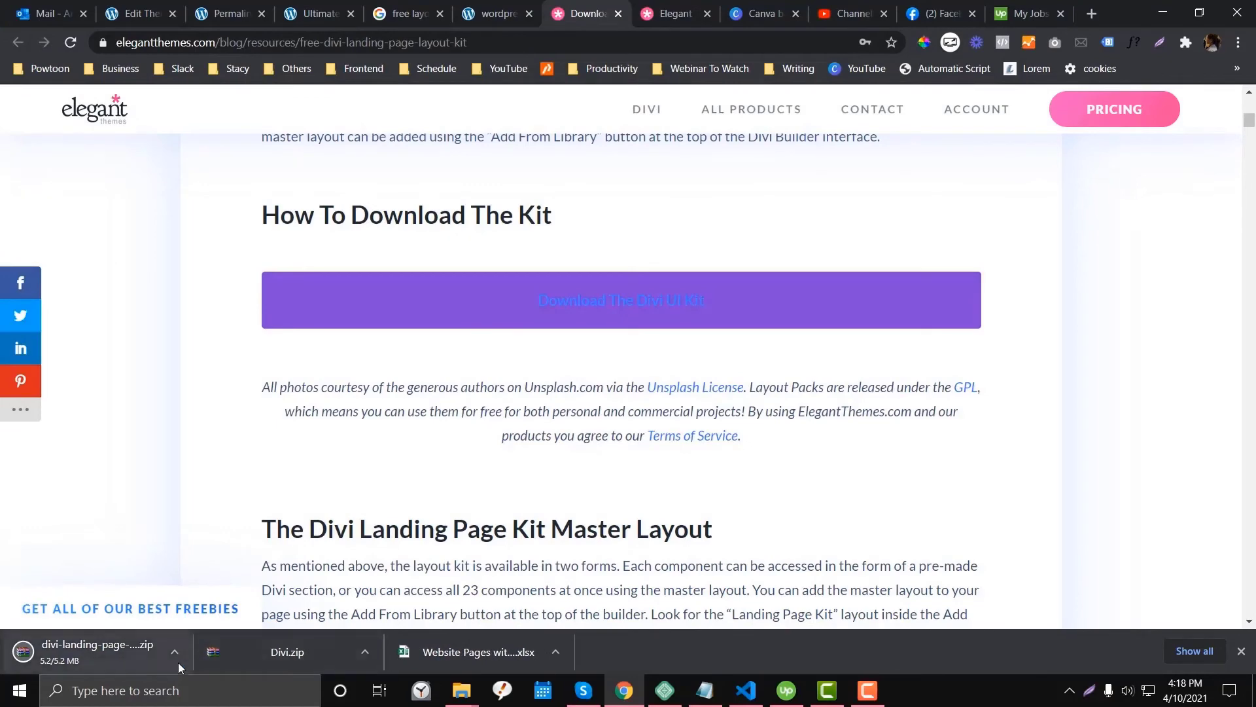
- Show the downloaded kit zip in its folder and extract it there
left_click(178, 662)
left_click(203, 599)
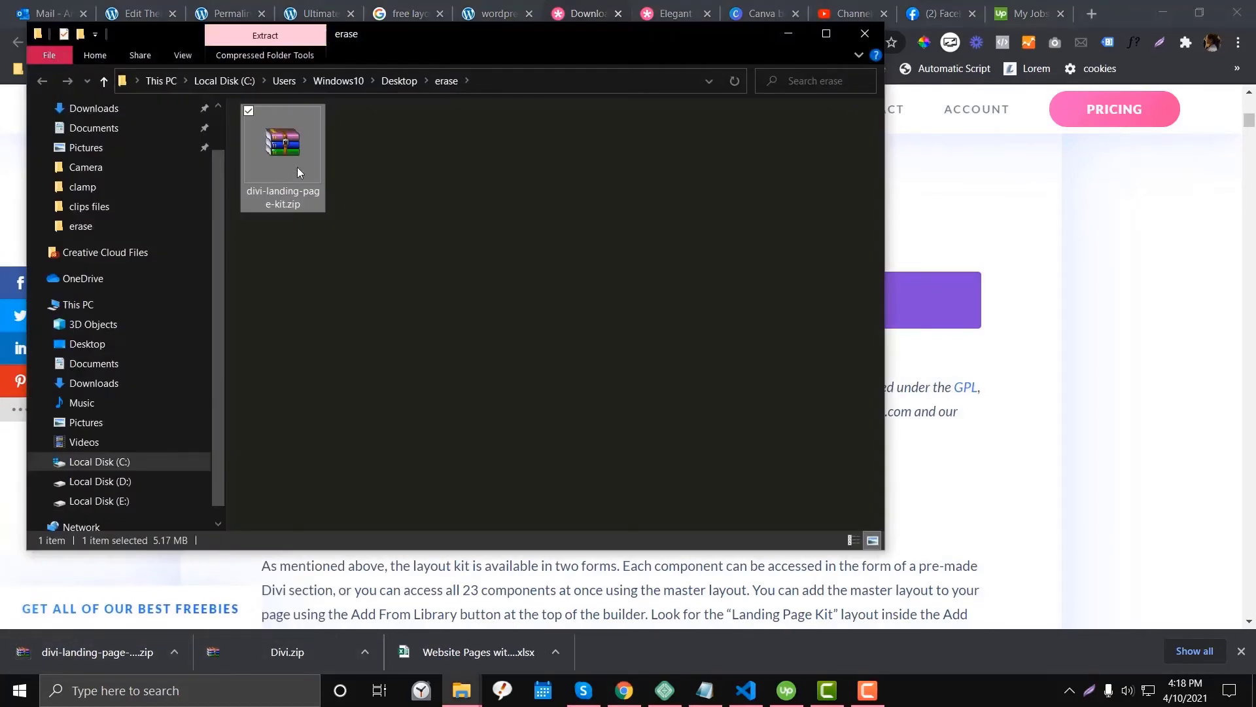
right_click(297, 172)
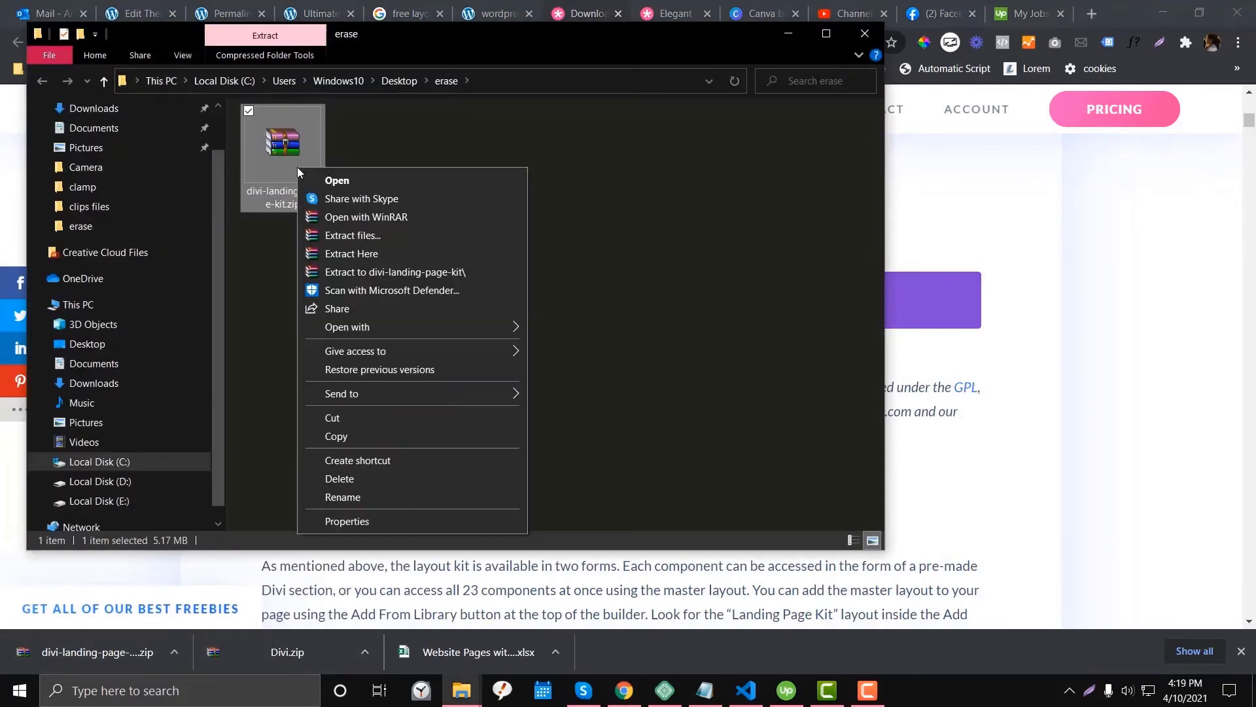
left_click(340, 253)
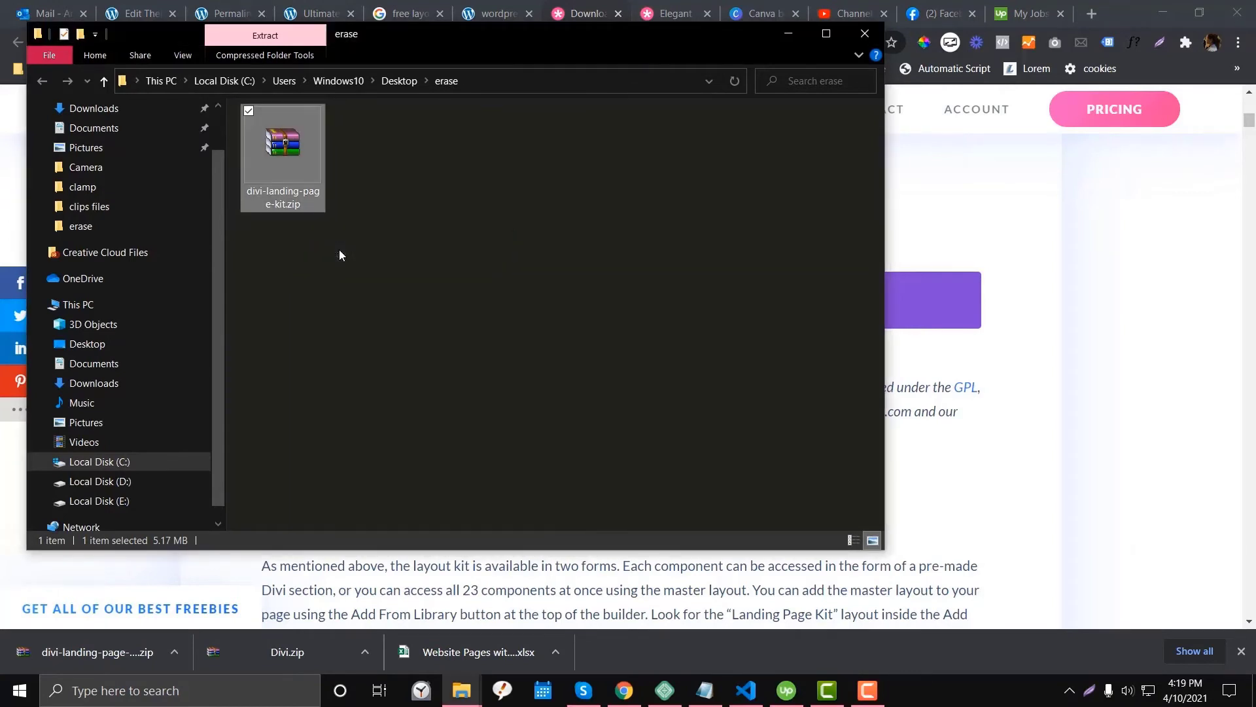
- Check the __MACOSX folder, then open divi-landing-page-kit and select Landing Page Kit.json
left_click(384, 318)
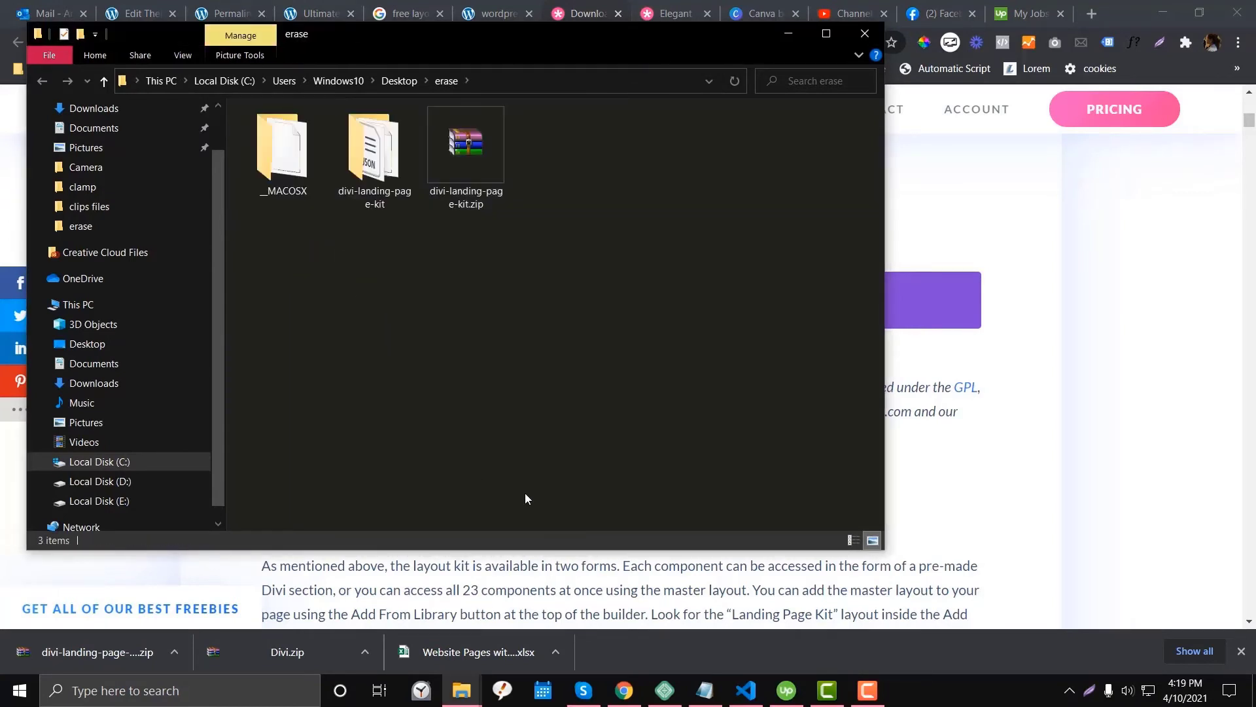
double_click(297, 175)
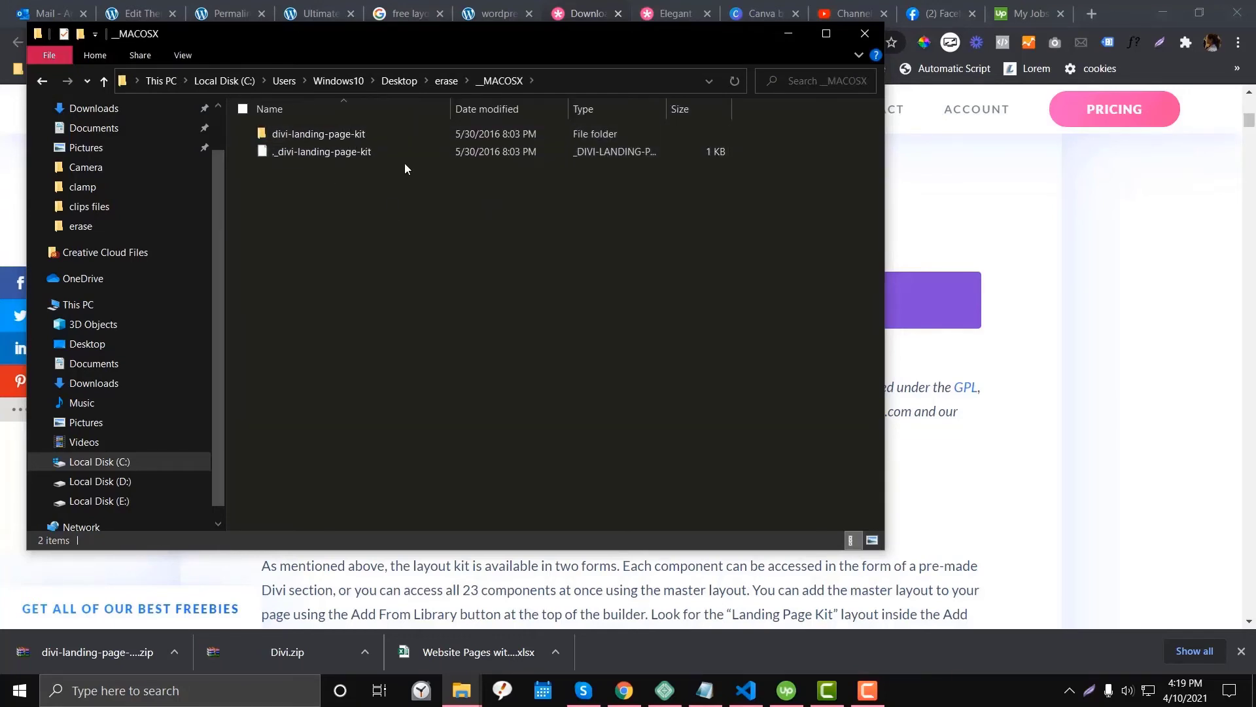
left_click(438, 76)
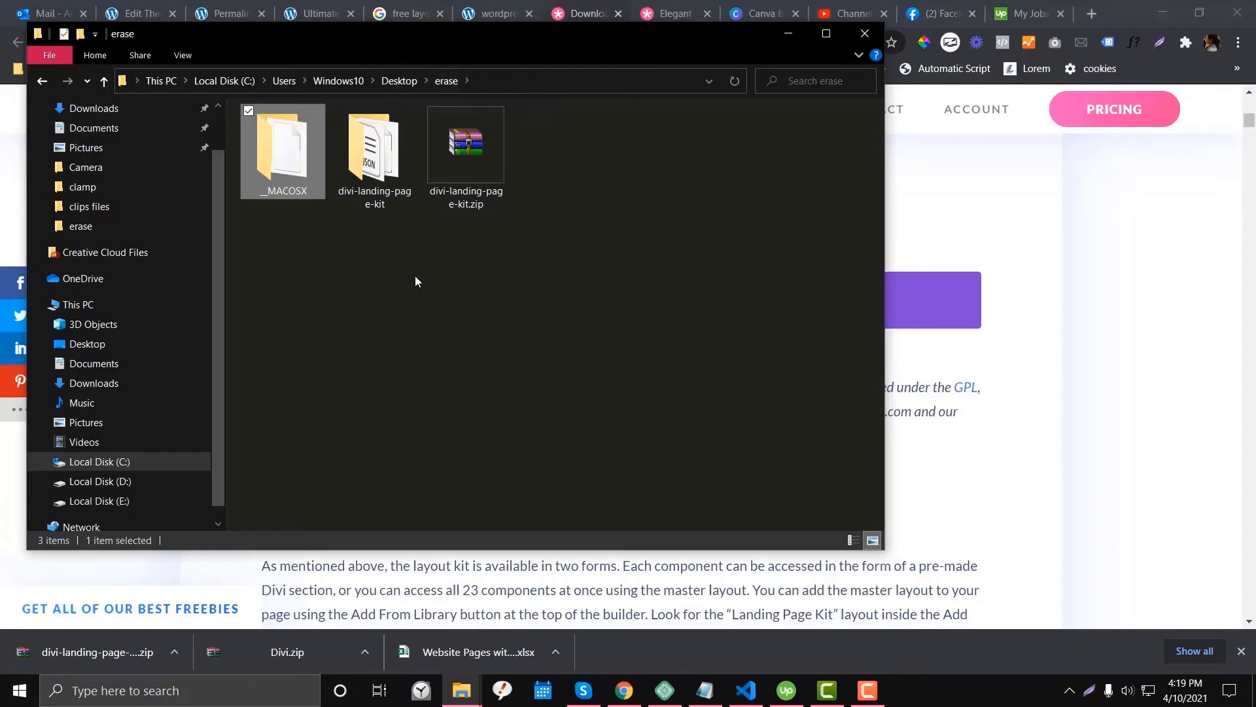
left_click(348, 151)
left_click(296, 171)
left_click(348, 169)
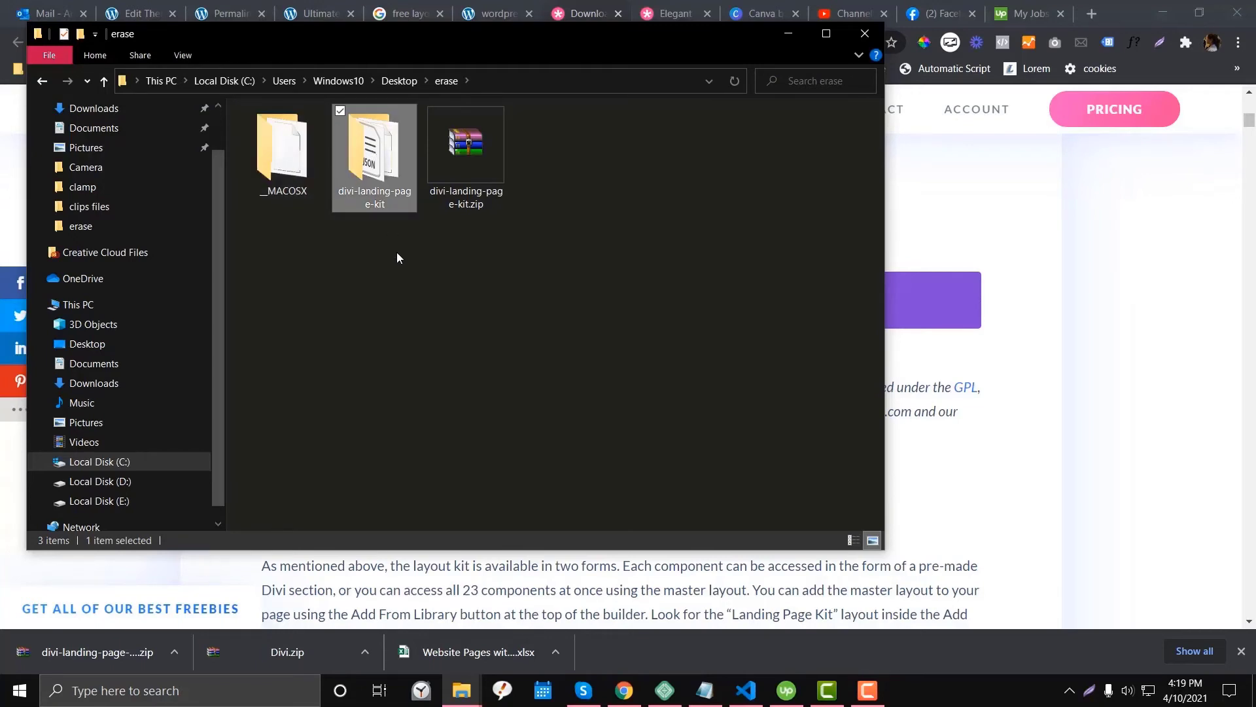
double_click(379, 175)
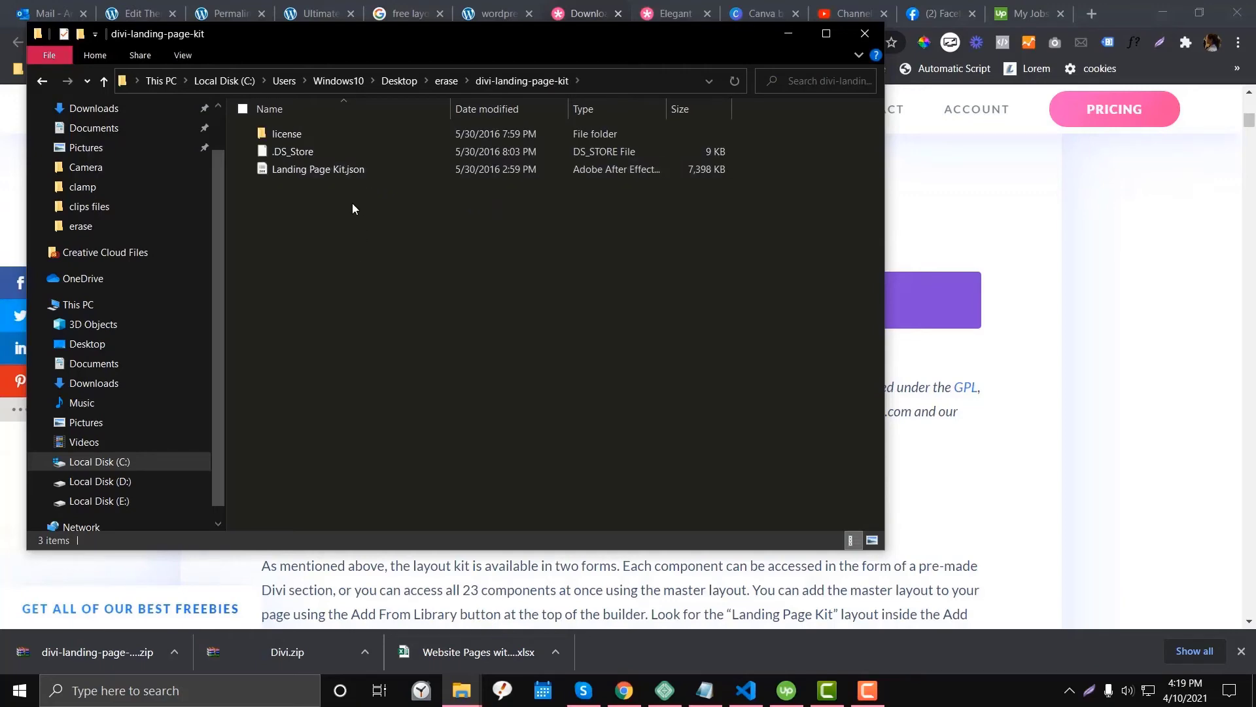
left_click(338, 169)
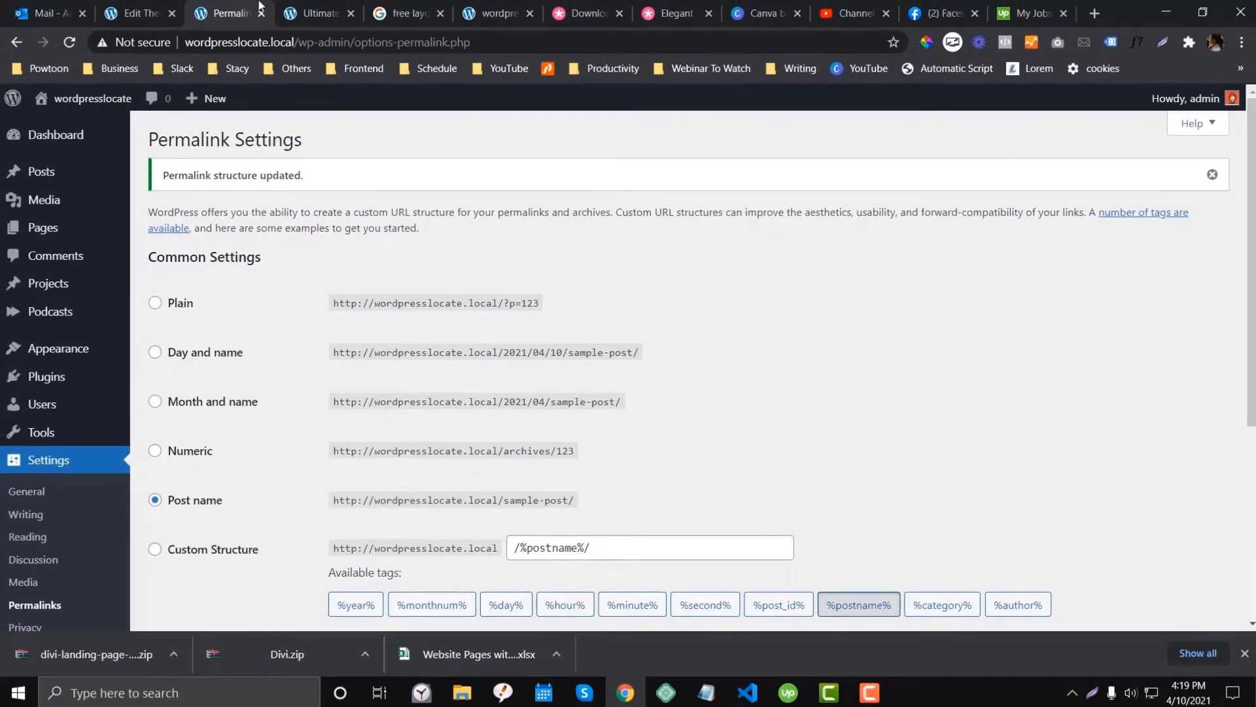
- Import Landing Page Kit.json from erase/divi-landing-page-kit through the Divi Library's Import & Export
scroll(62, 557, "down", 4)
mouse_move(30, 577)
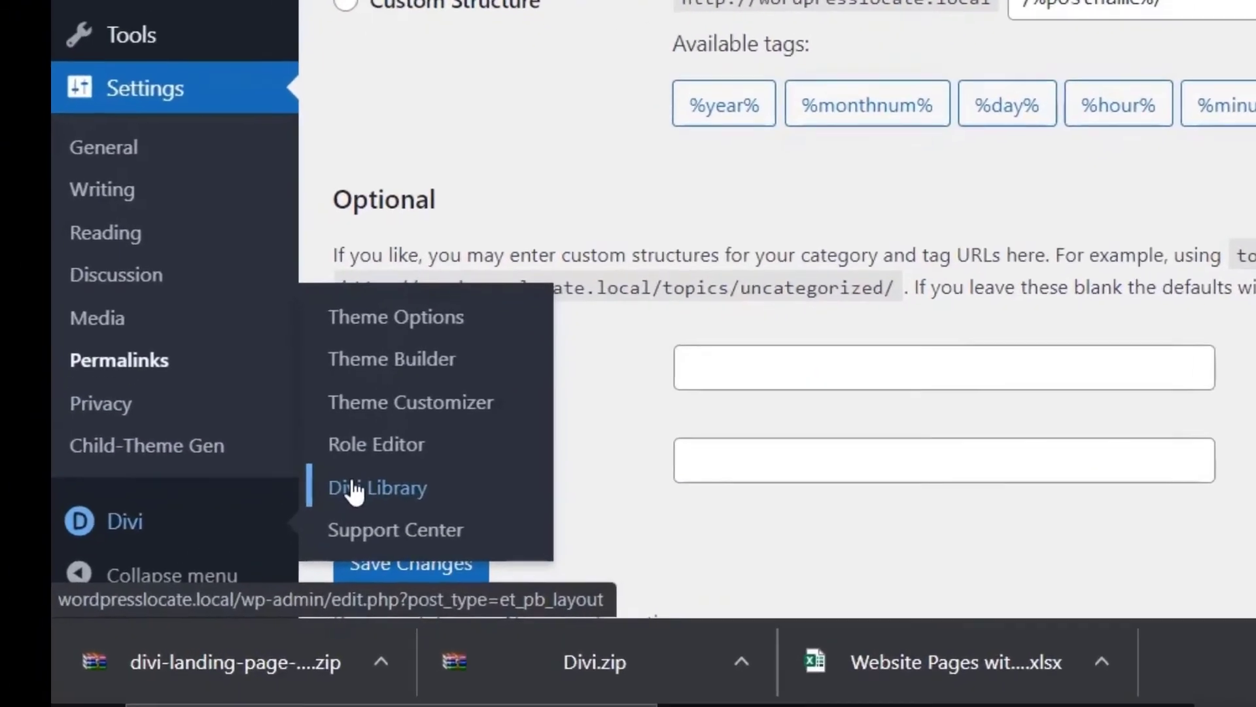
left_click(161, 561)
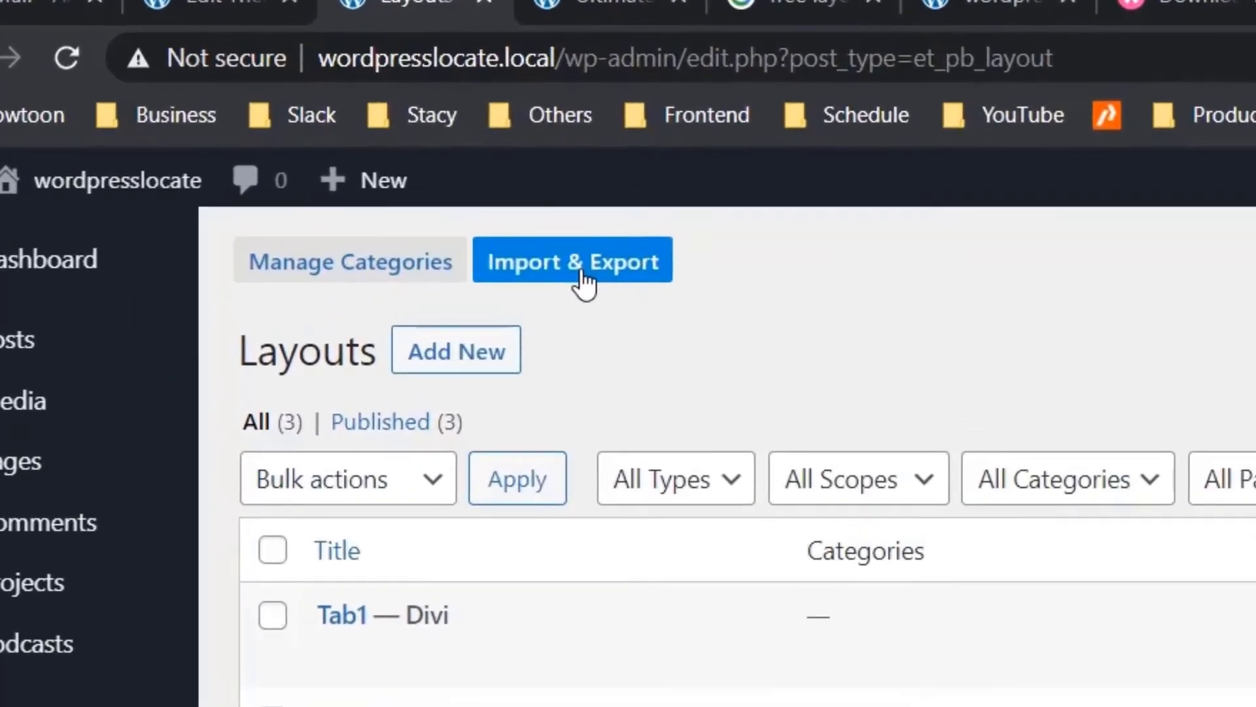
left_click(463, 221)
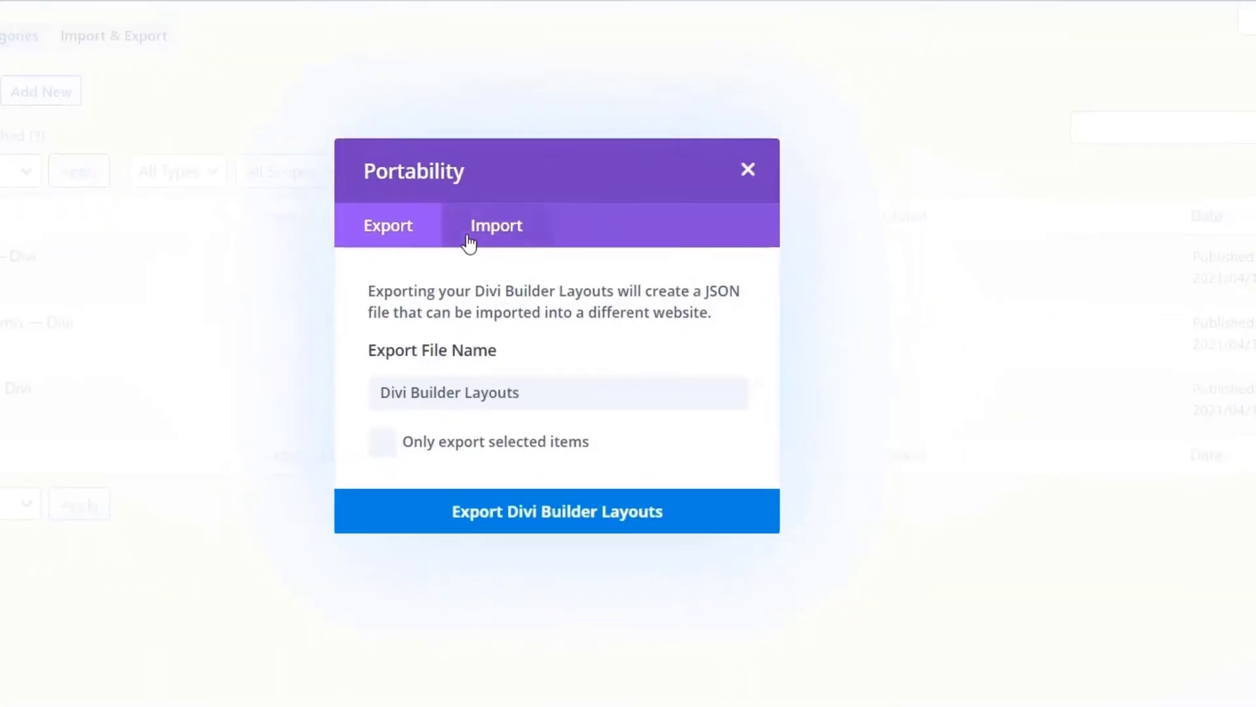
left_click(469, 242)
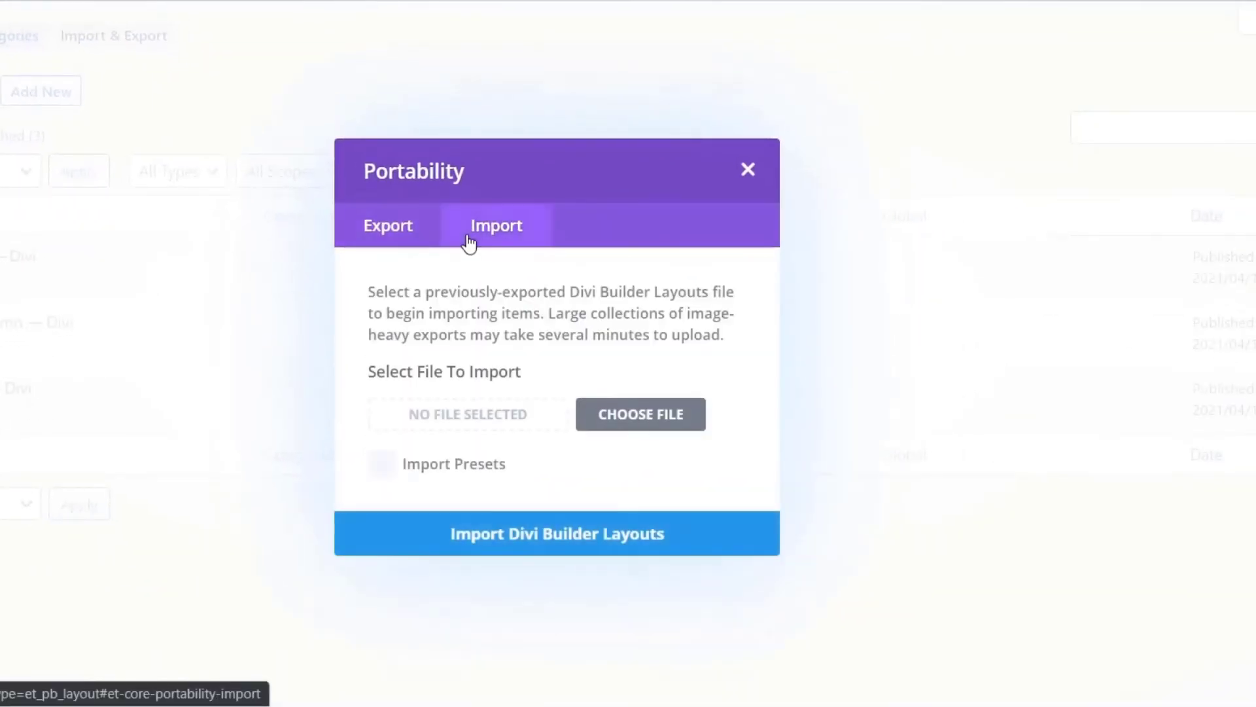
left_click(594, 414)
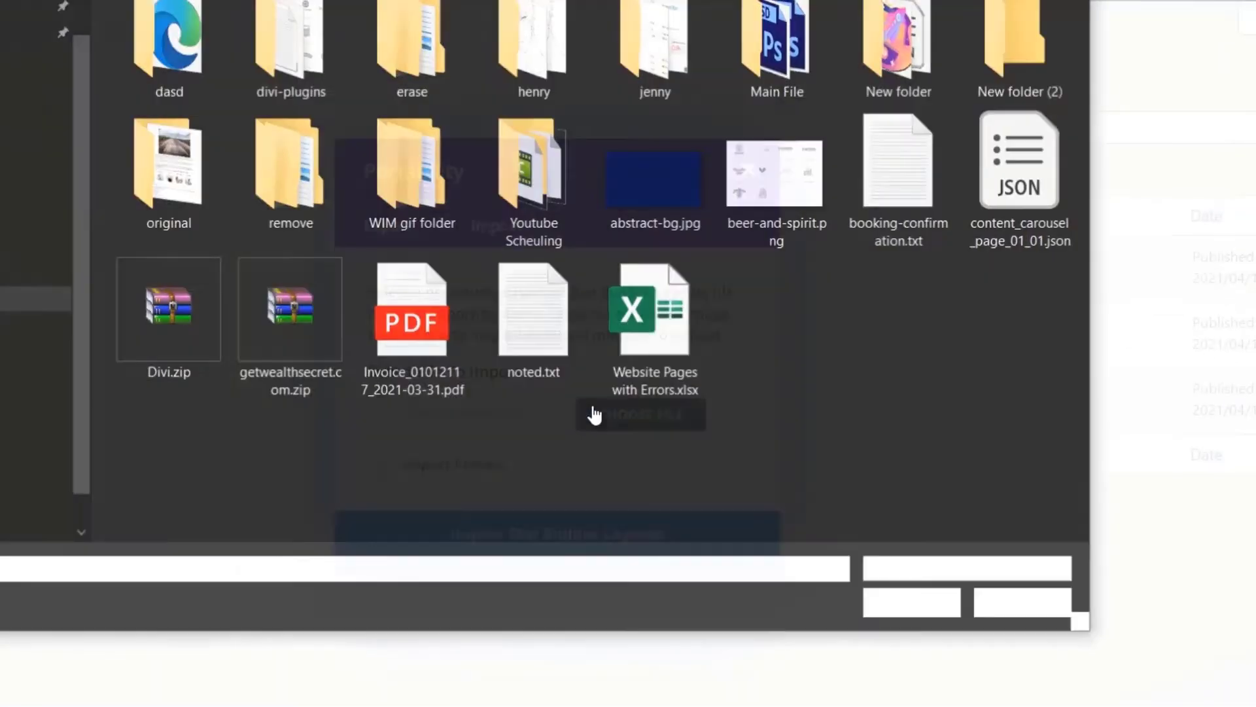
double_click(412, 57)
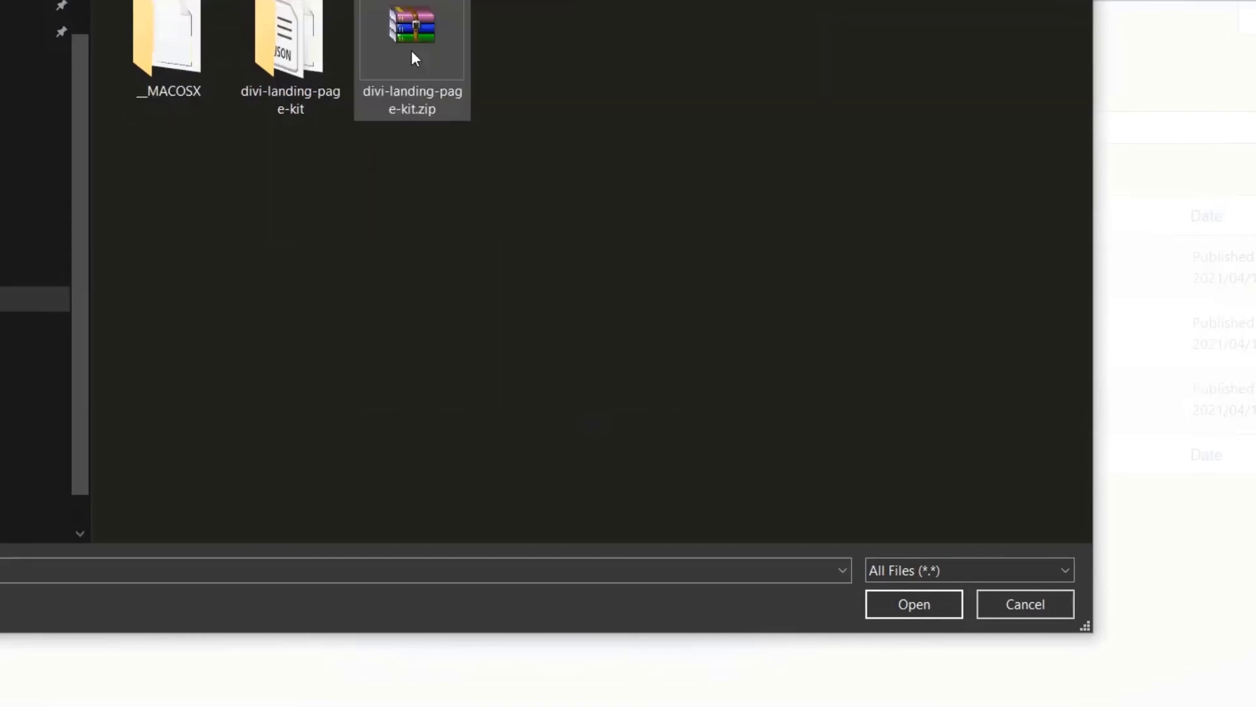
double_click(286, 58)
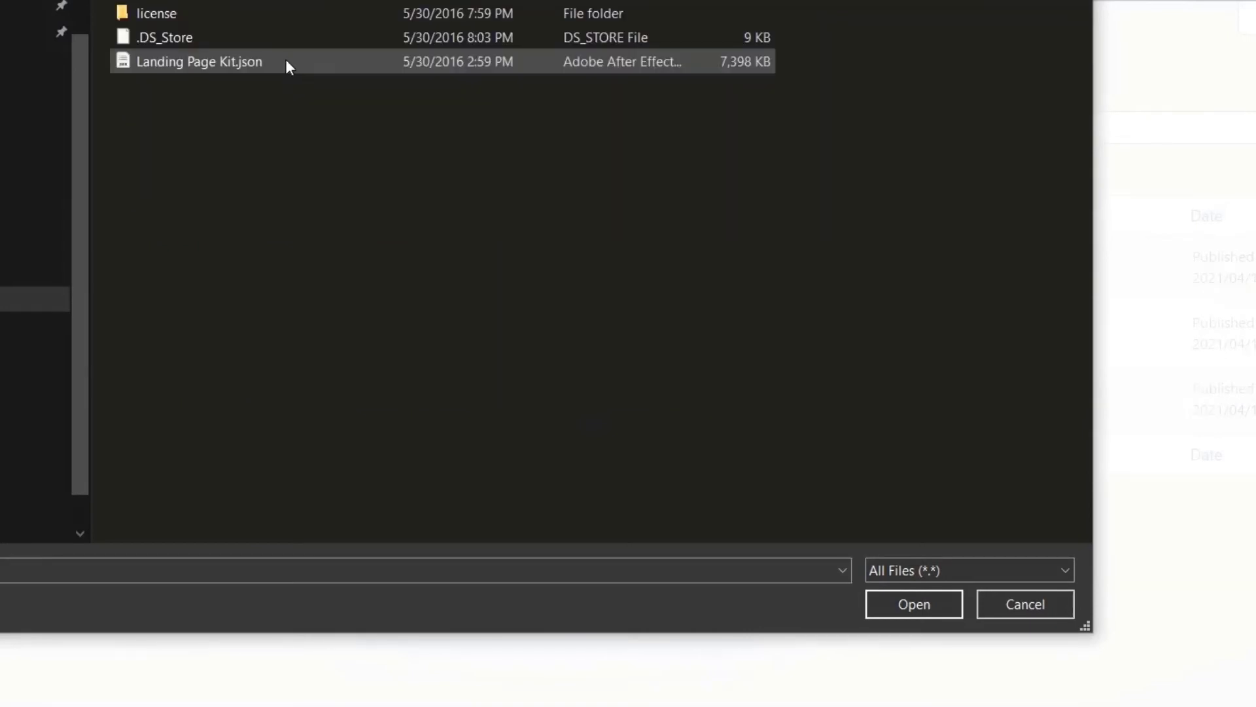
double_click(195, 62)
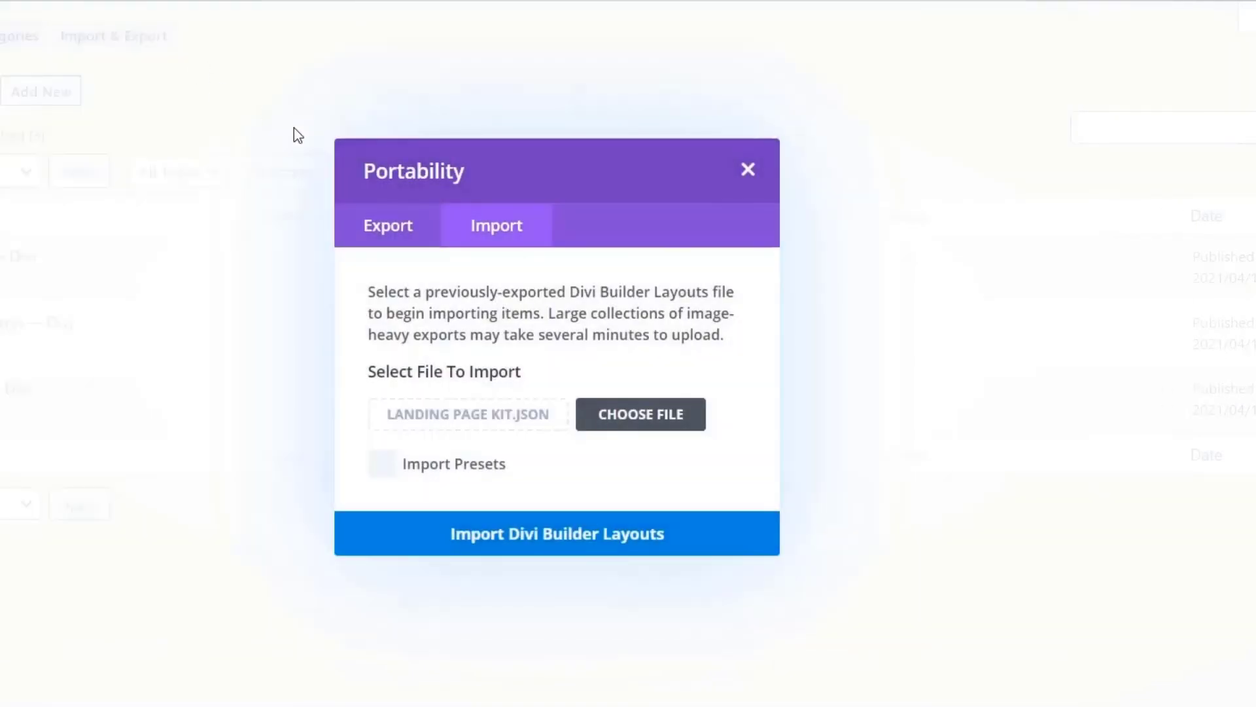
left_click(504, 530)
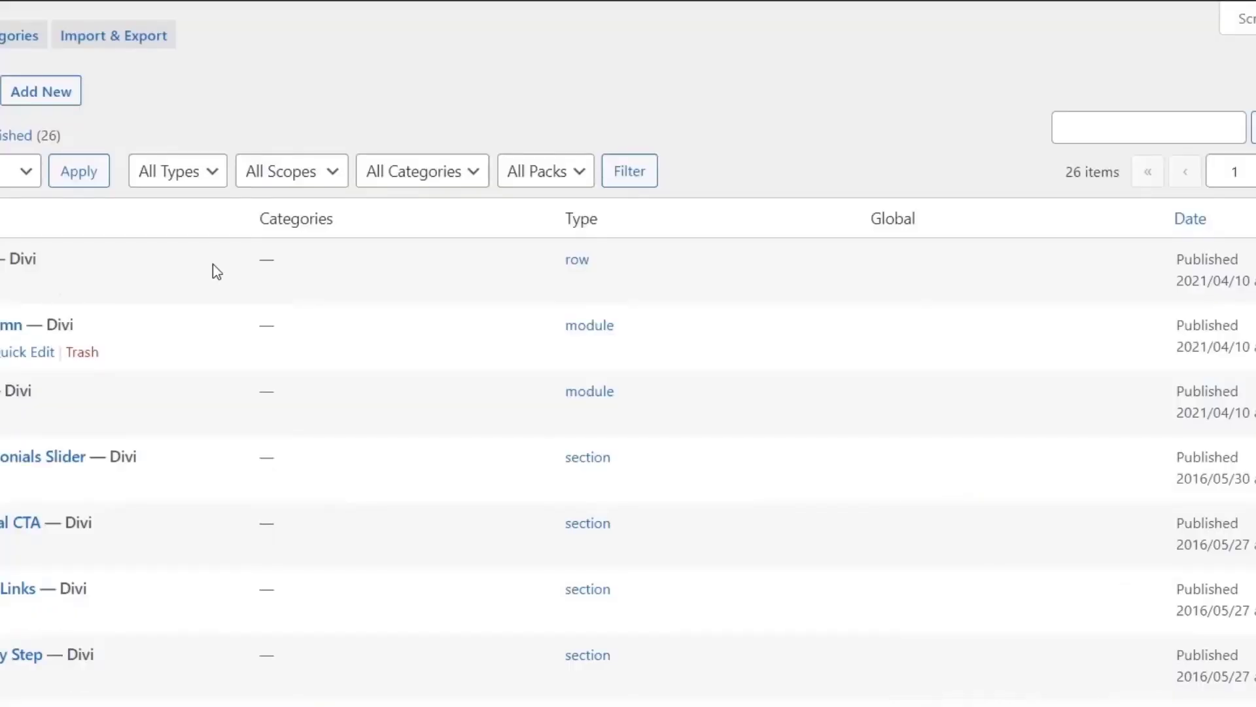
scroll(213, 269, "down", 3)
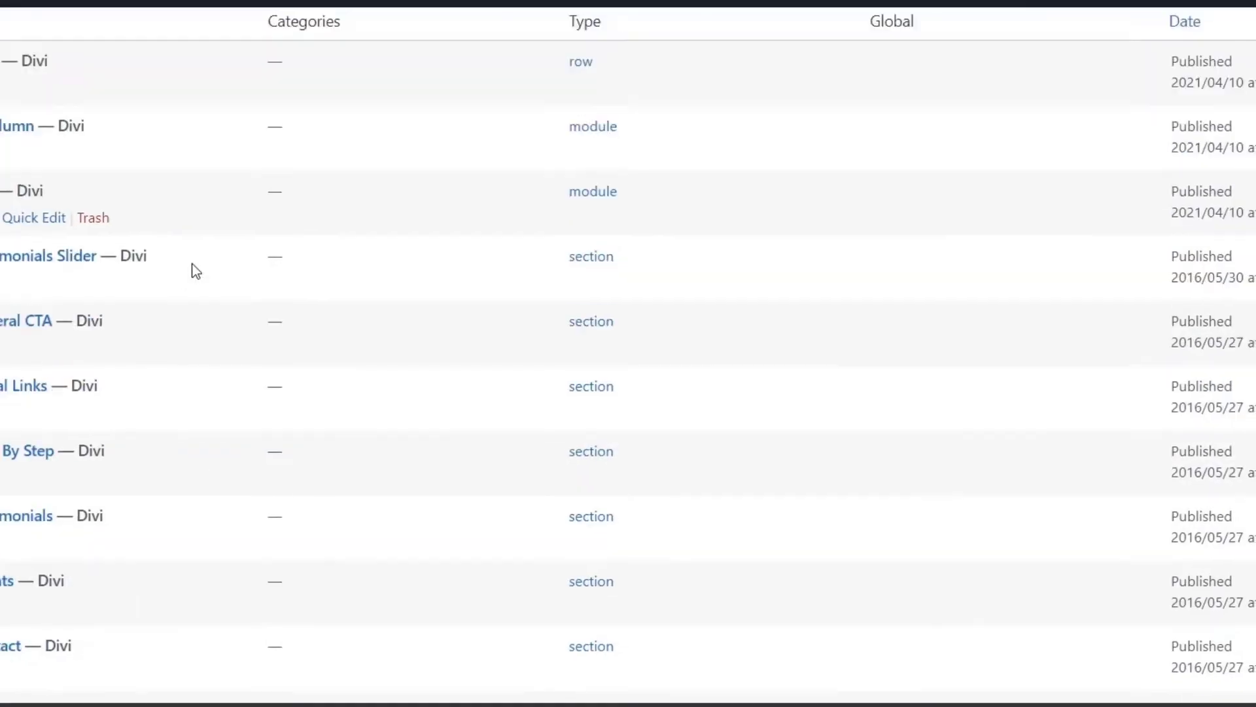
- Find the Technology layout among the 26 library items and open it for editing
scroll(317, 298, "down", 8)
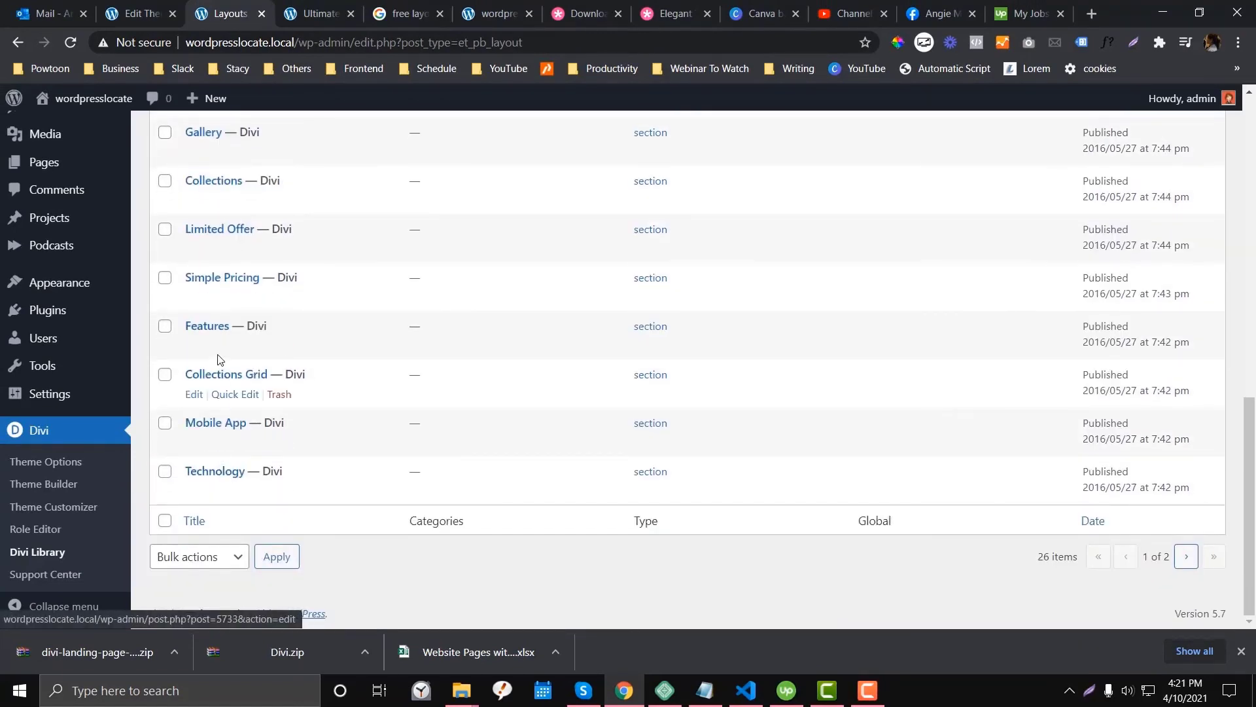
scroll(211, 329, "up", 3)
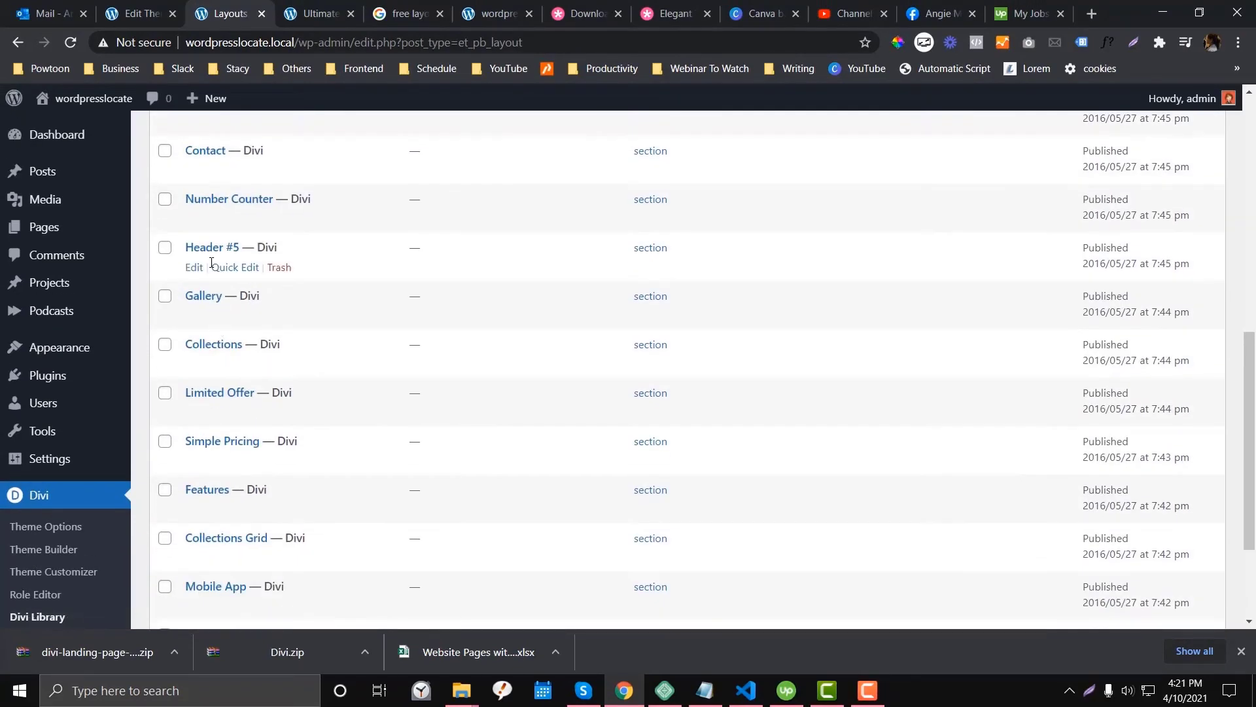
scroll(211, 295, "down", 3)
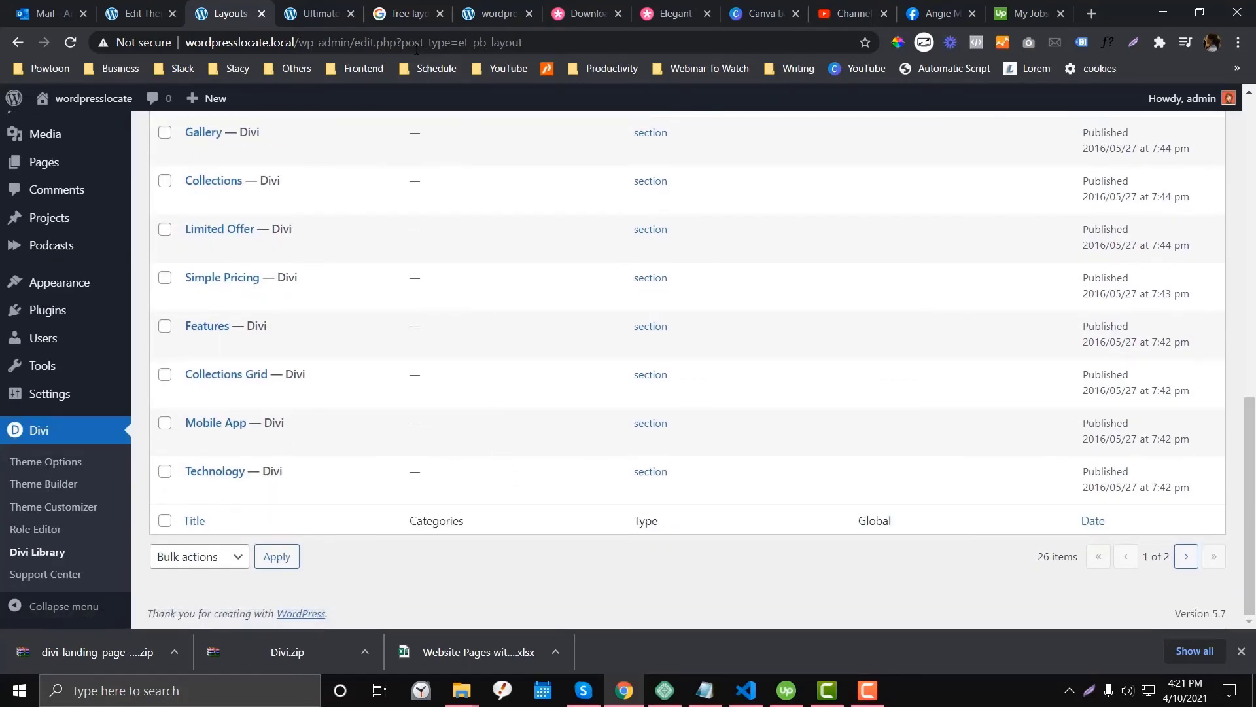
scroll(209, 288, "up", 3)
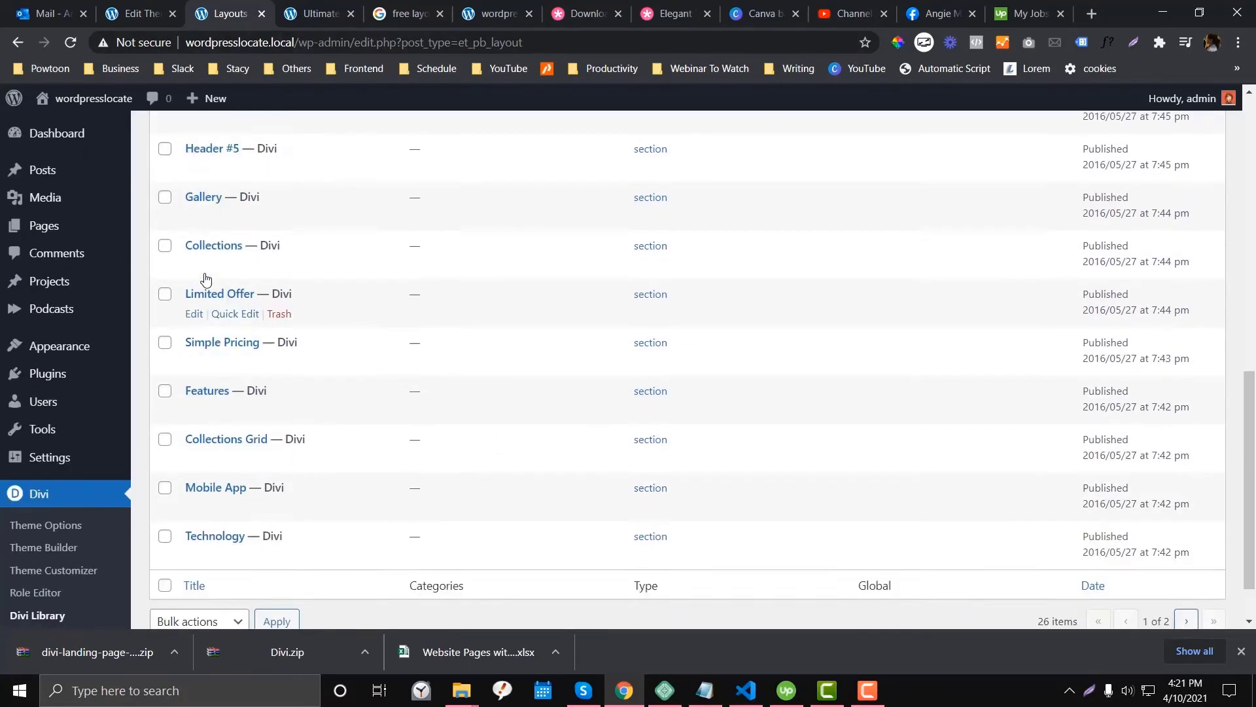
scroll(223, 282, "down", 3)
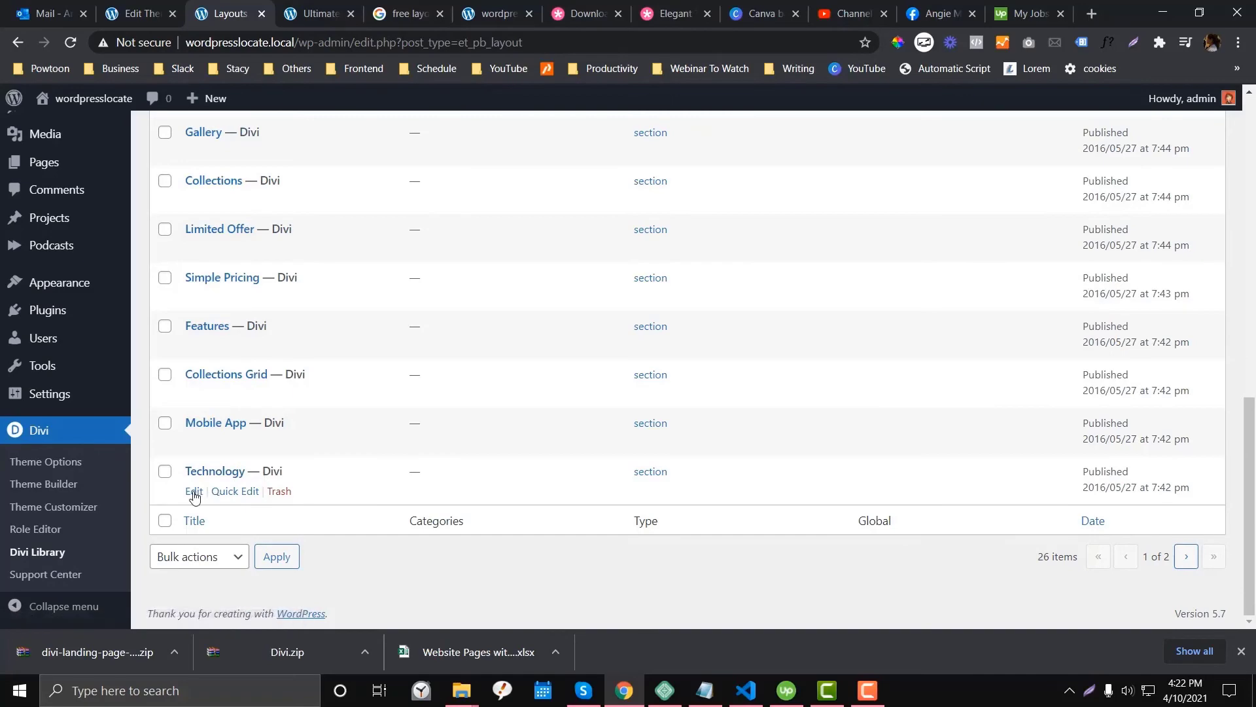
left_click(193, 492)
- Open the site's Test page and enable the Visual Builder on it
left_click(333, 10)
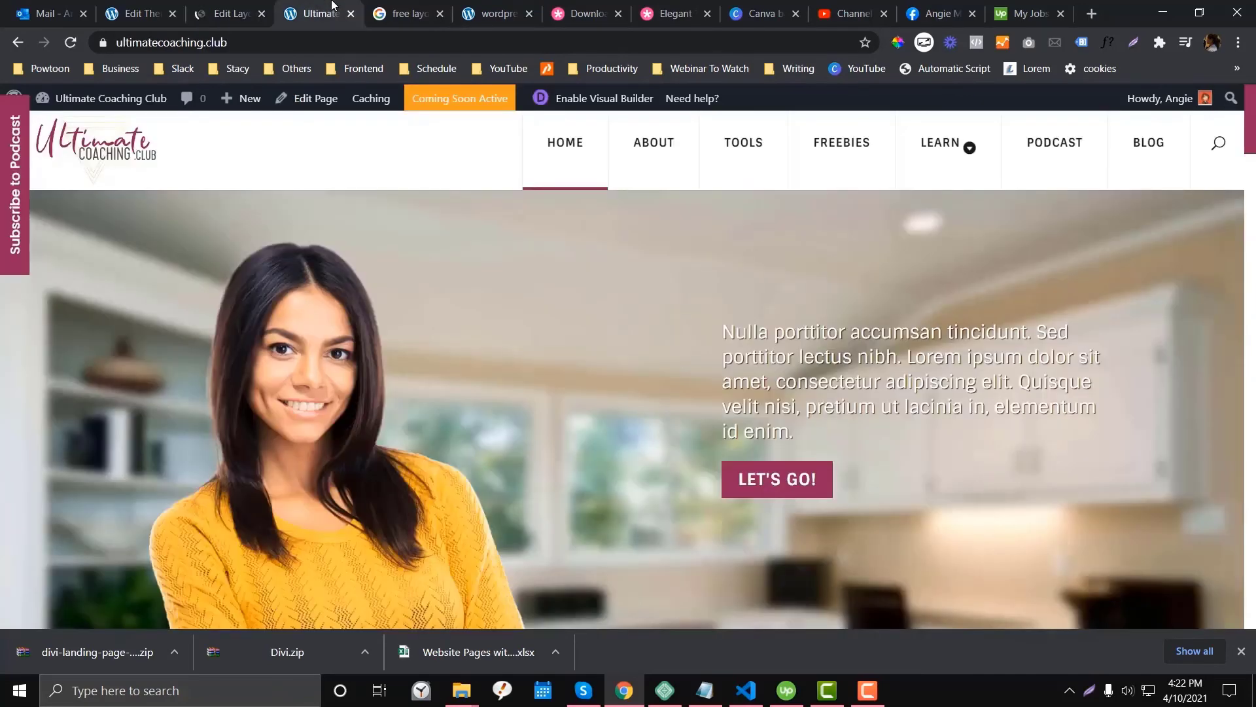
left_click(229, 13)
left_click(321, 13)
left_click(350, 13)
left_click(817, 152)
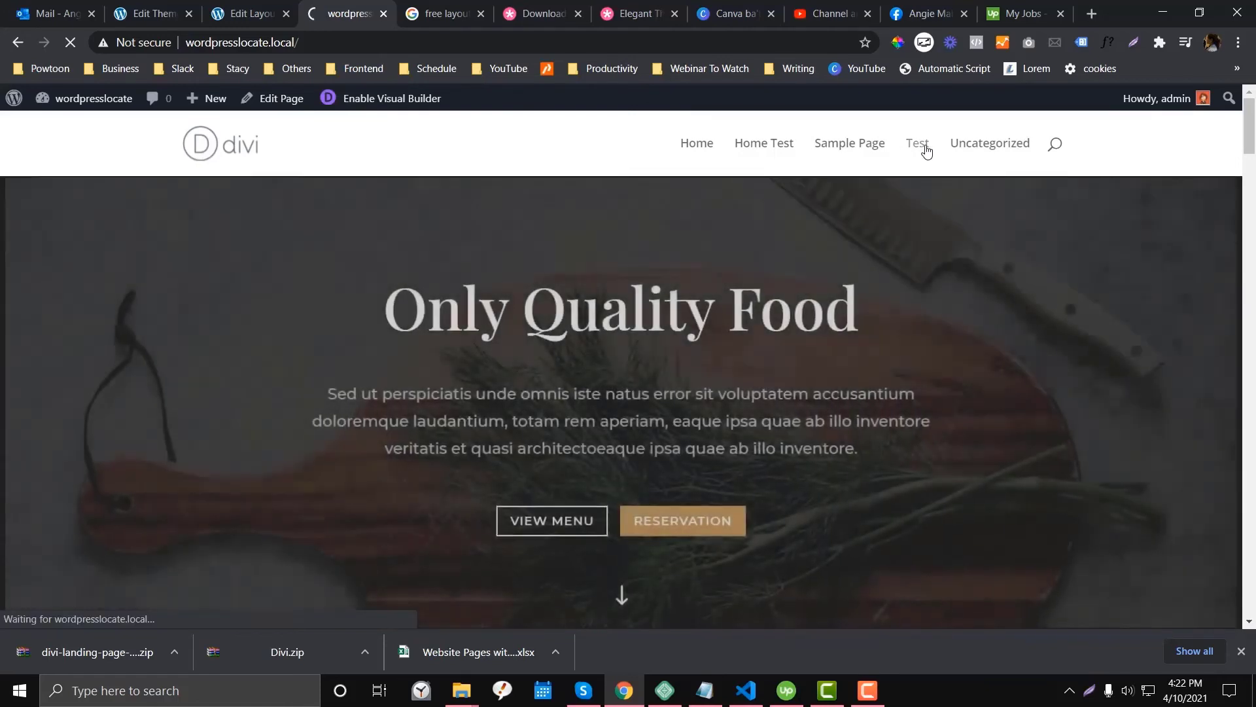
left_click(918, 144)
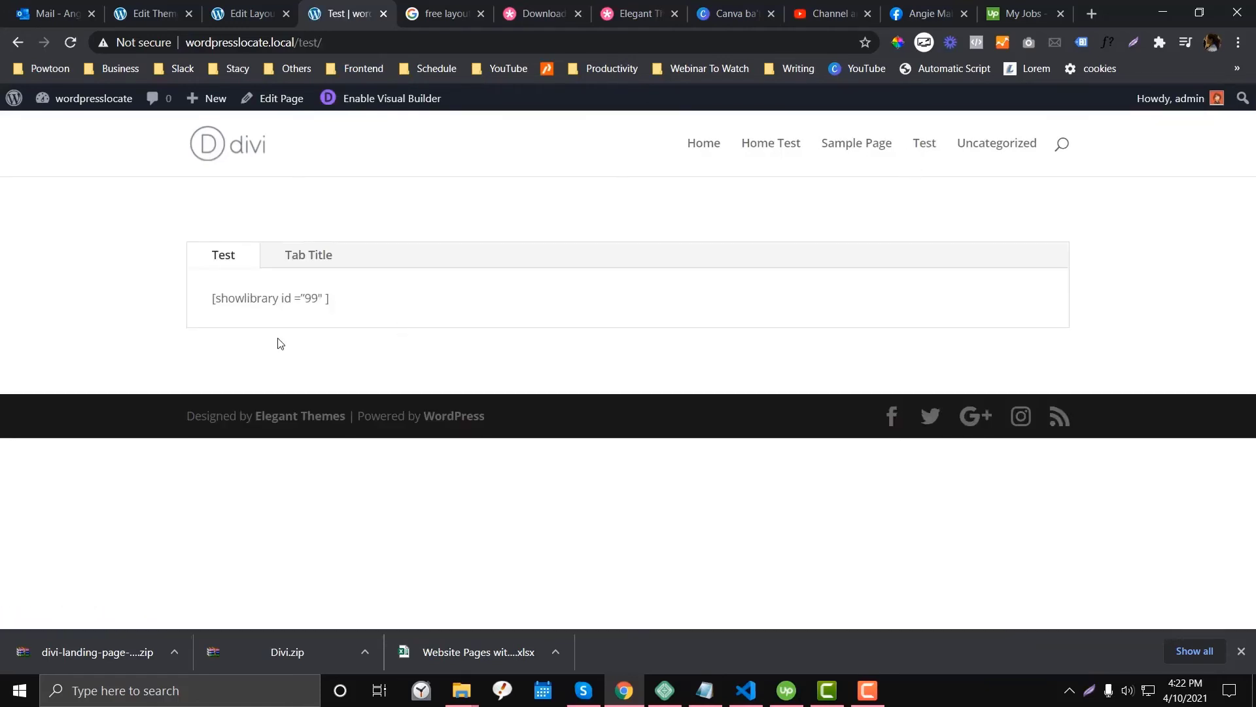
left_click(368, 104)
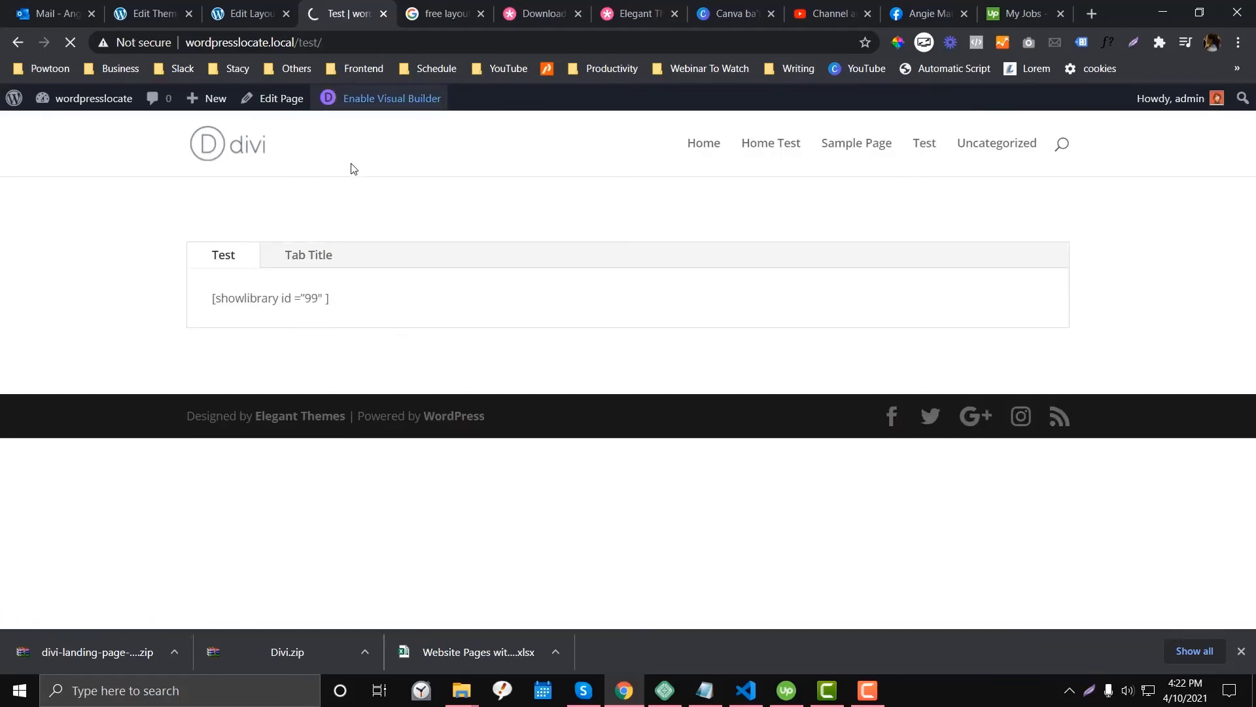
- Copy the Technology layout's section from its three-dot menu
key("ctrl+Page_Up")
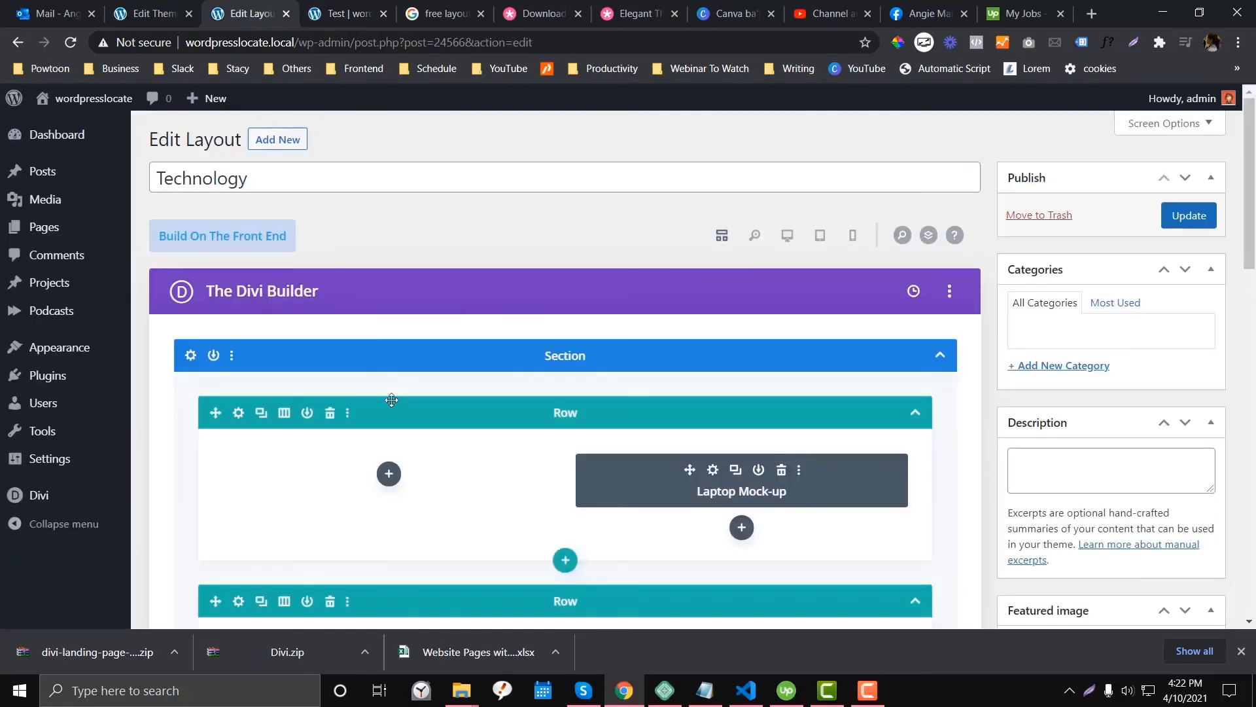
scroll(392, 402, "down", 3)
scroll(321, 300, "up", 3)
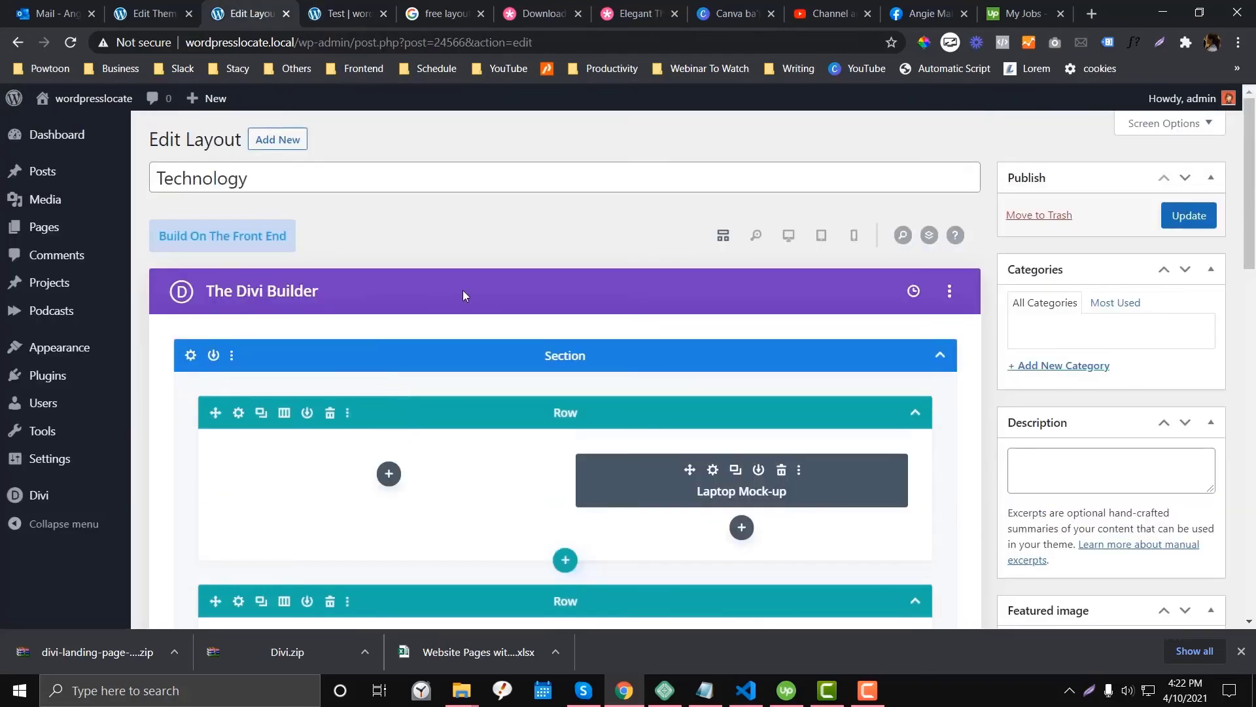
left_click(234, 358)
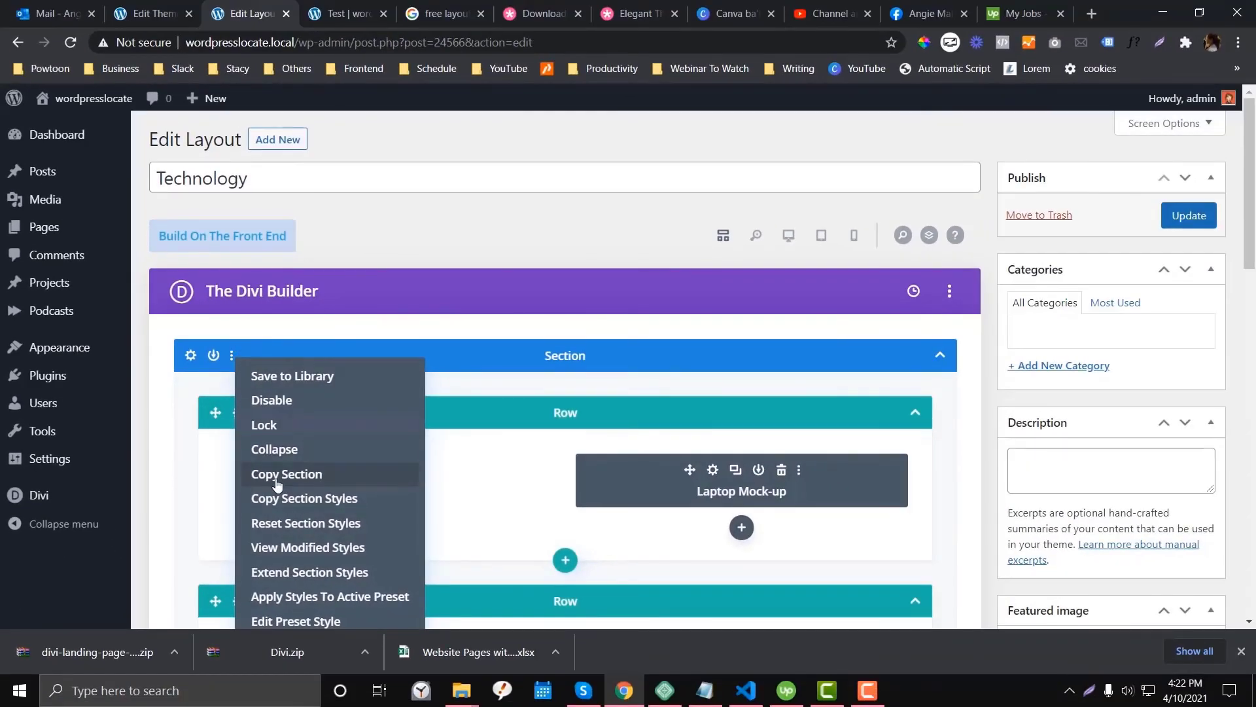
left_click(278, 473)
left_click(345, 13)
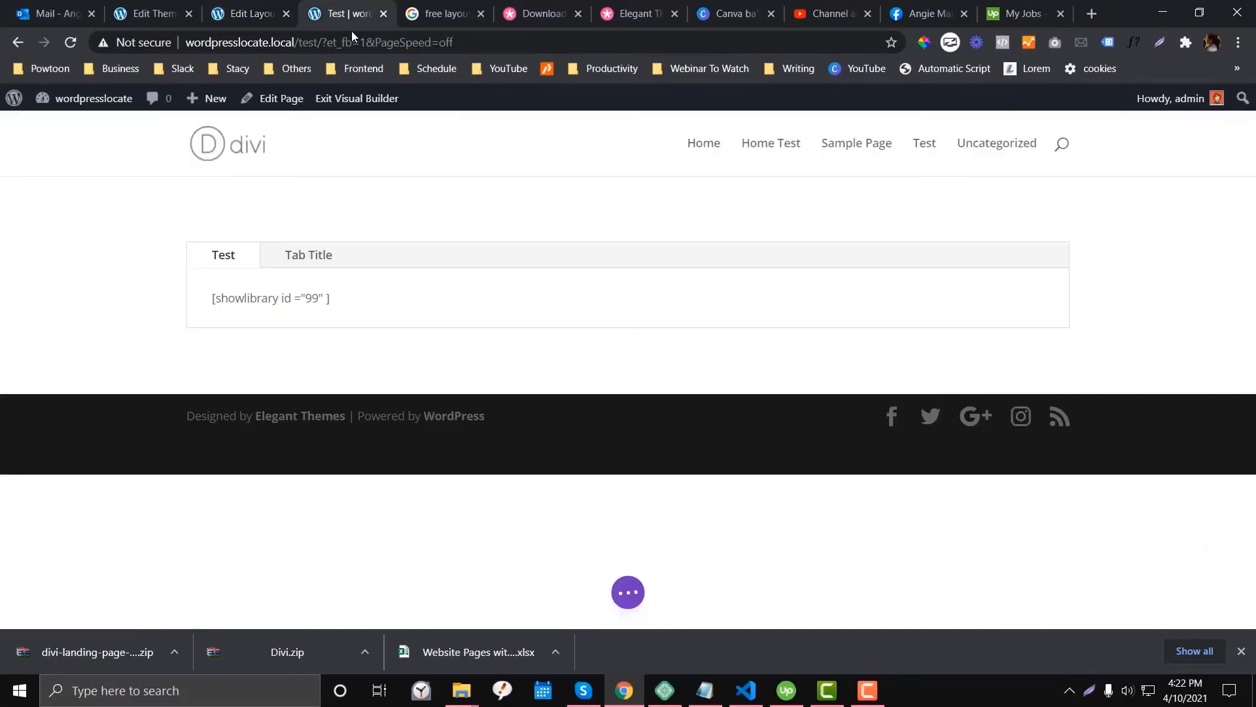
- Paste the Technology section into the Test page, replacing the old tabs section
left_click(130, 193)
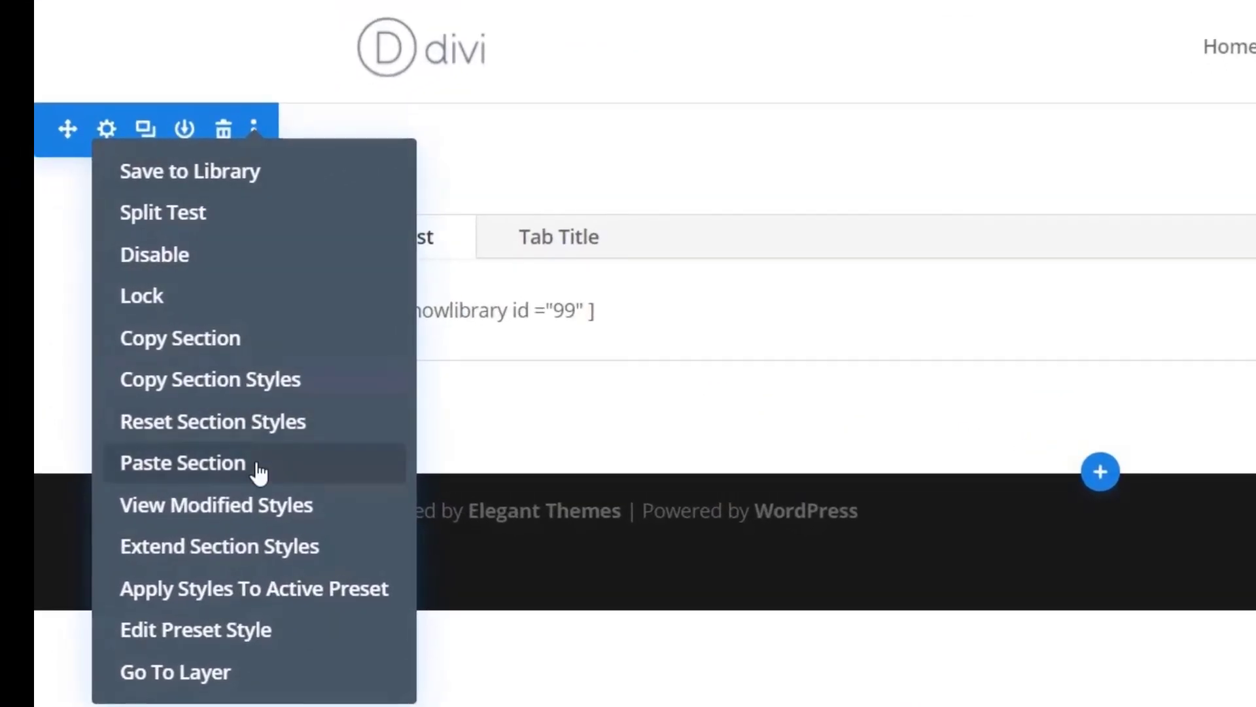
left_click(260, 472)
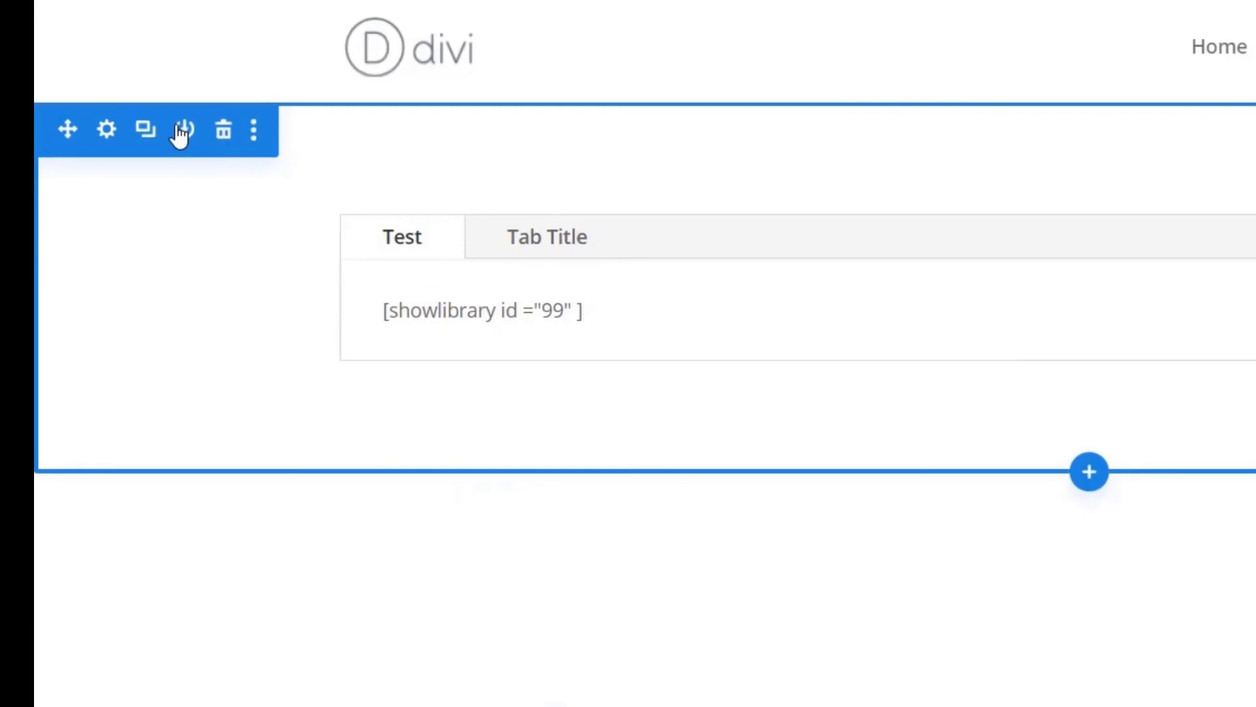
left_click(224, 131)
scroll(780, 320, "down", 5)
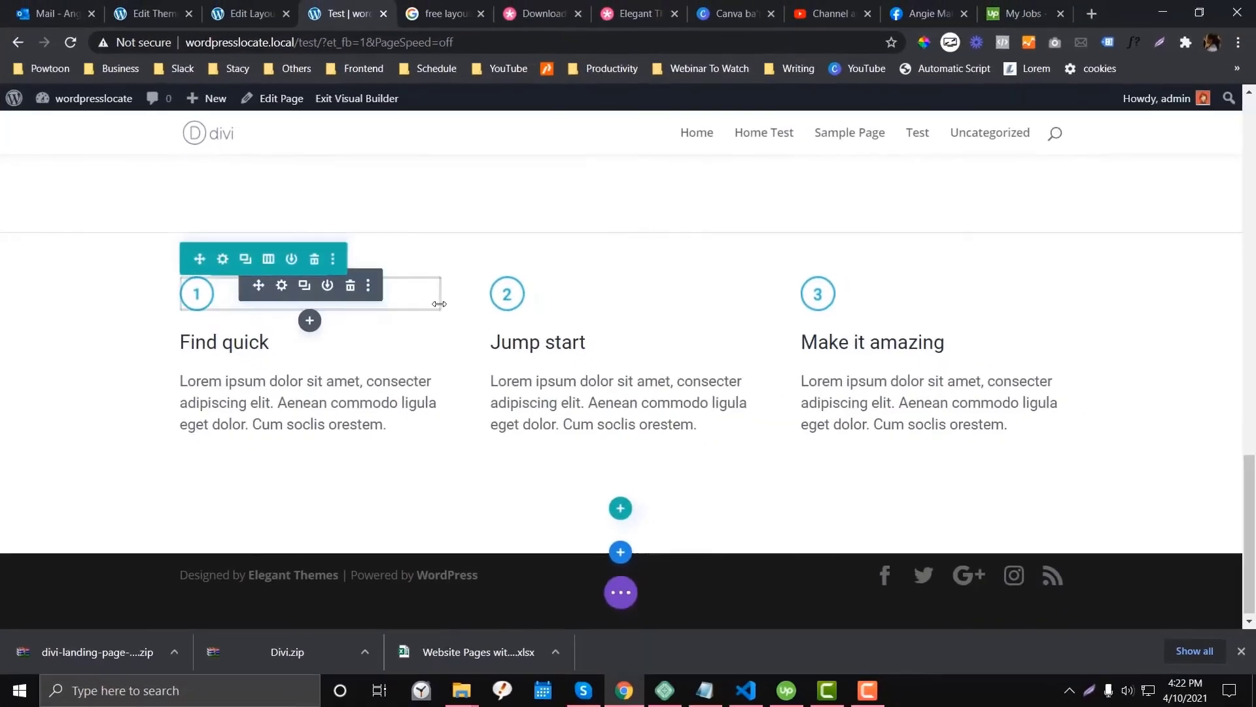
scroll(610, 311, "up", 5)
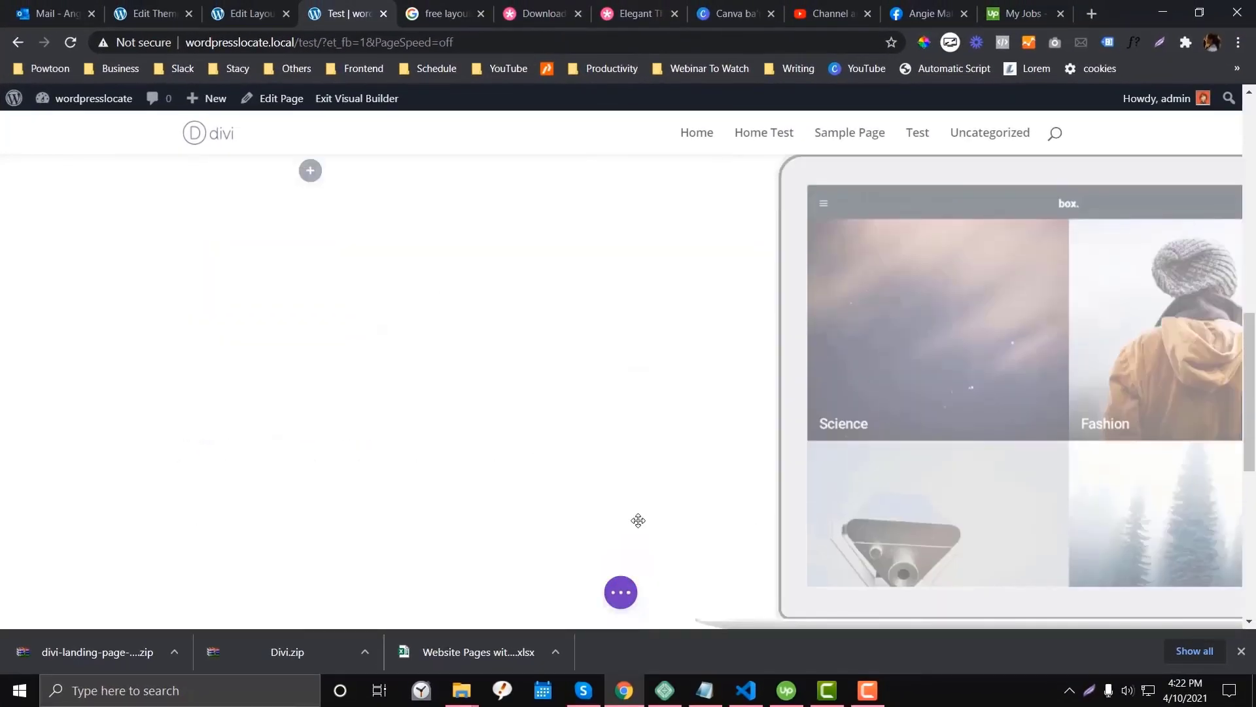
- Save the Test page, exit the builder to view it live, then return to the layout tab
left_click(855, 699)
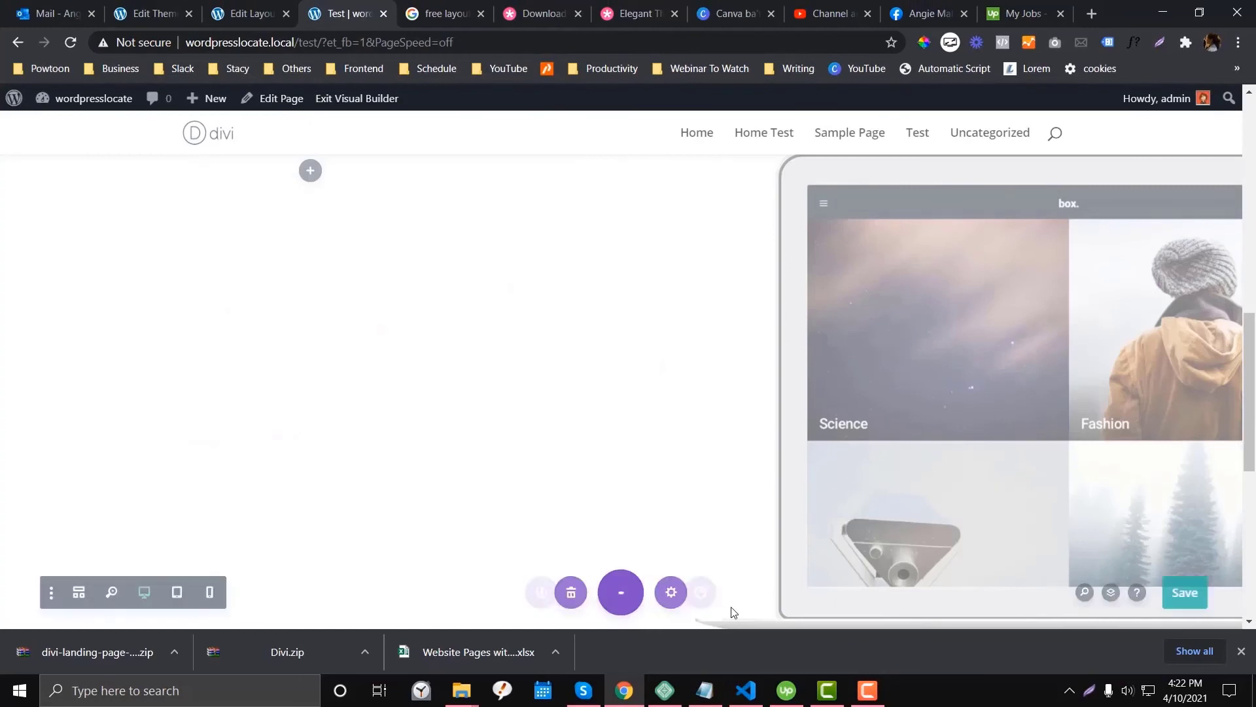
left_click(1192, 603)
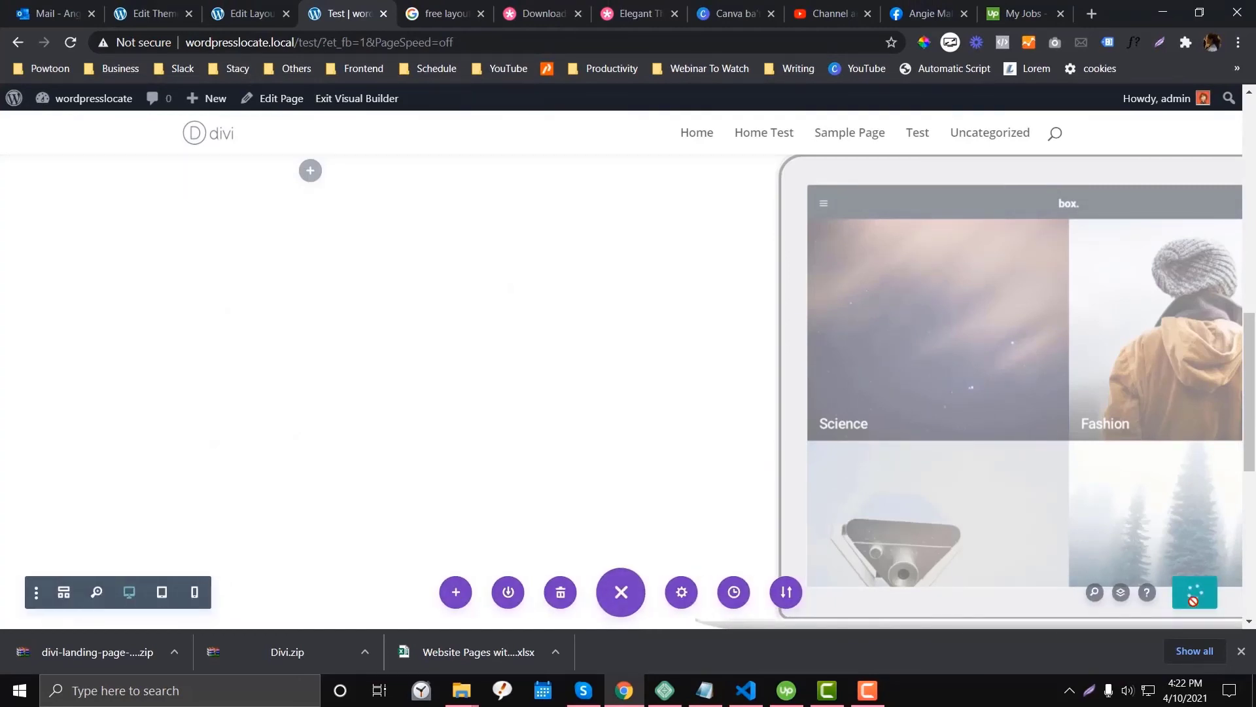
left_click(356, 98)
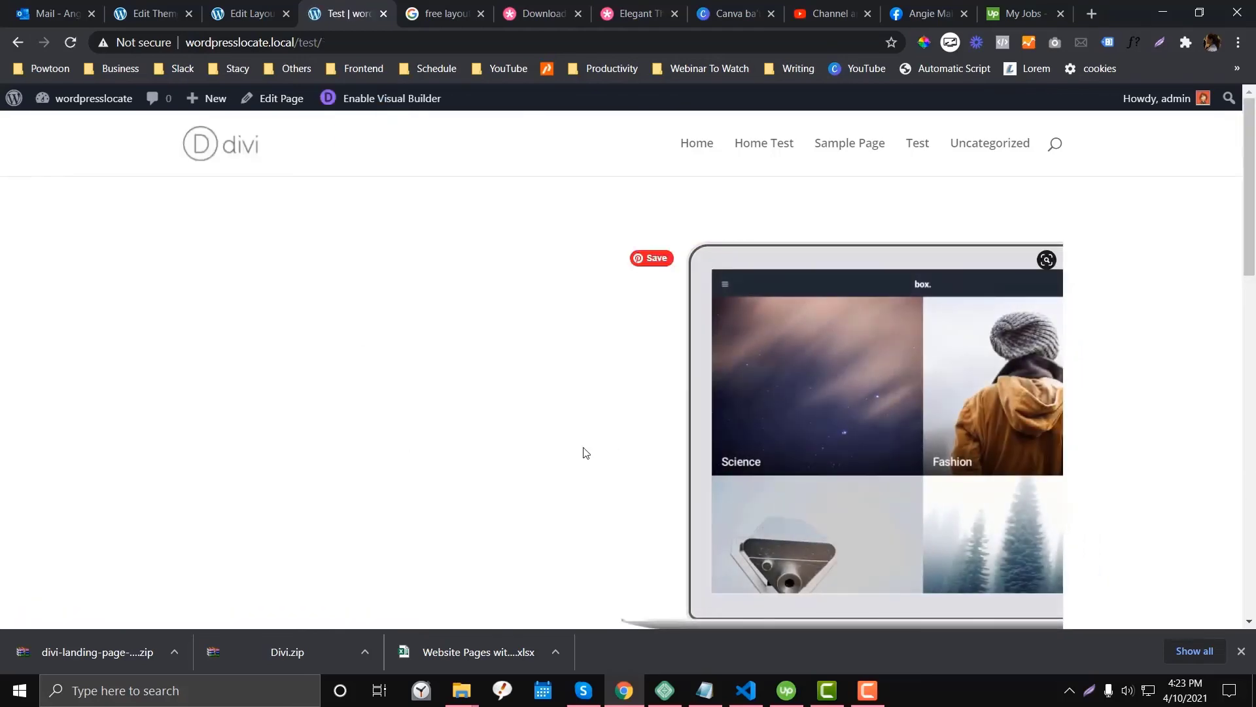
scroll(547, 348, "down", 5)
scroll(547, 349, "up", 5)
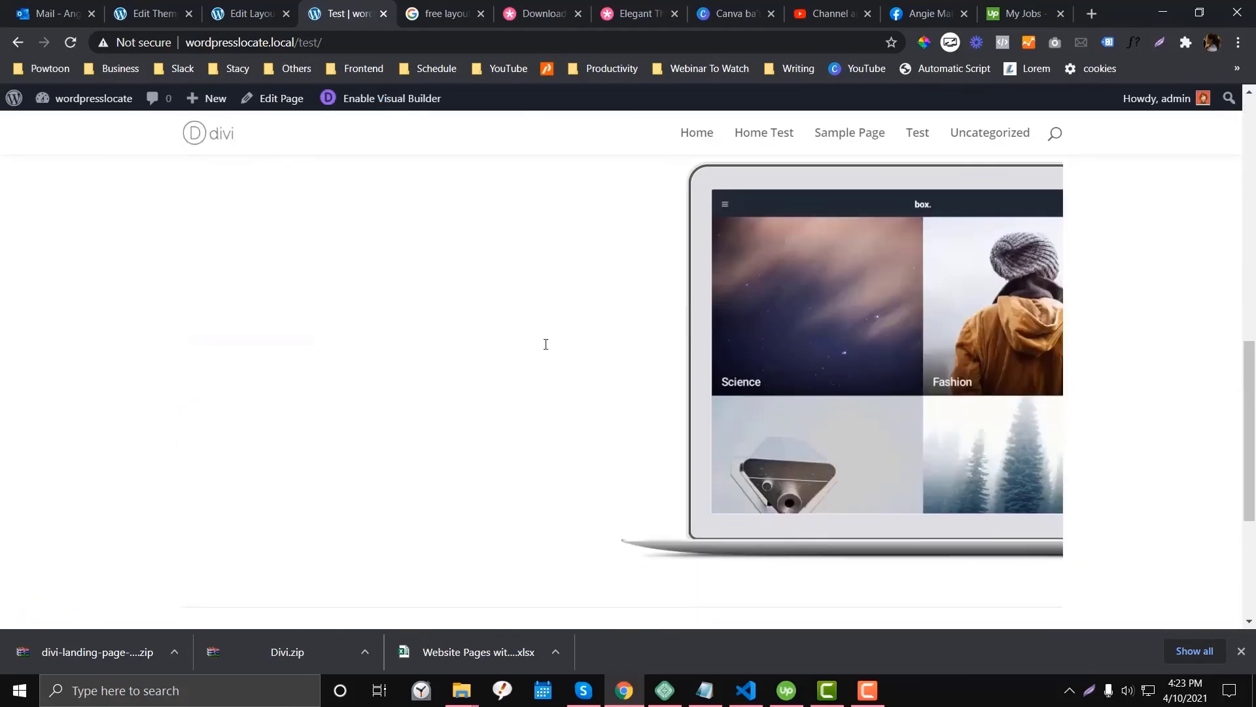
scroll(547, 349, "down", 5)
scroll(547, 348, "up", 5)
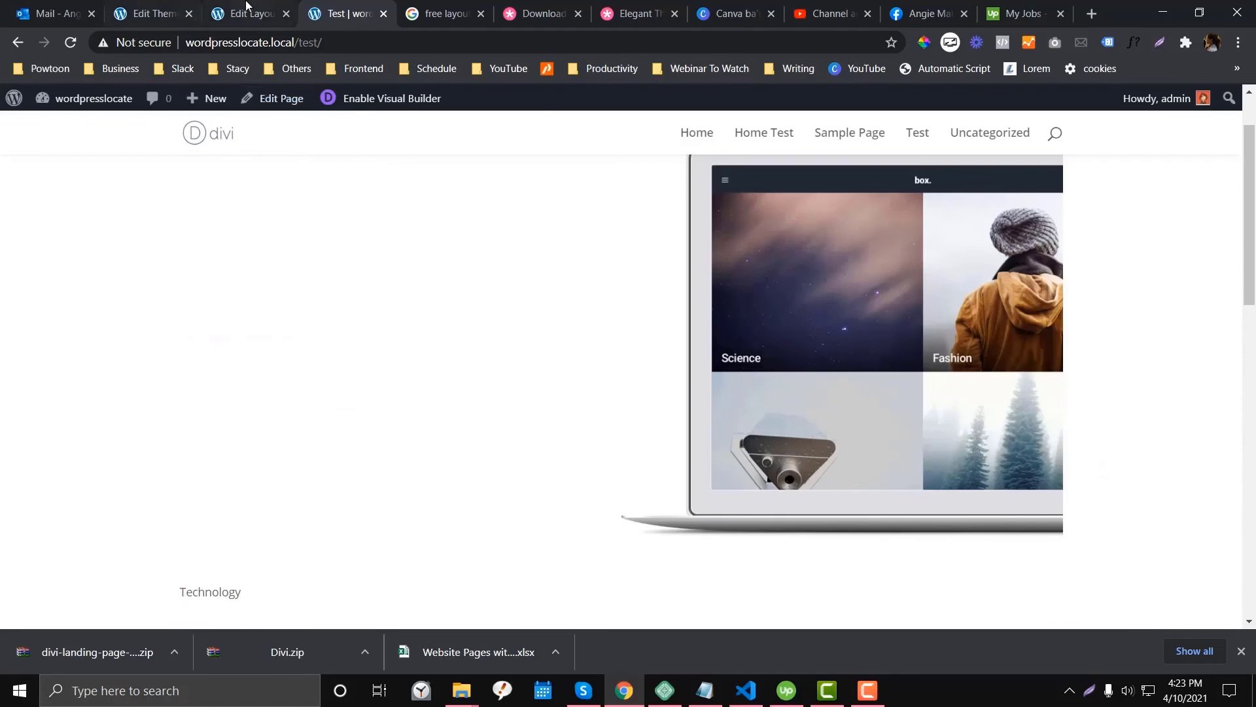
left_click(249, 13)
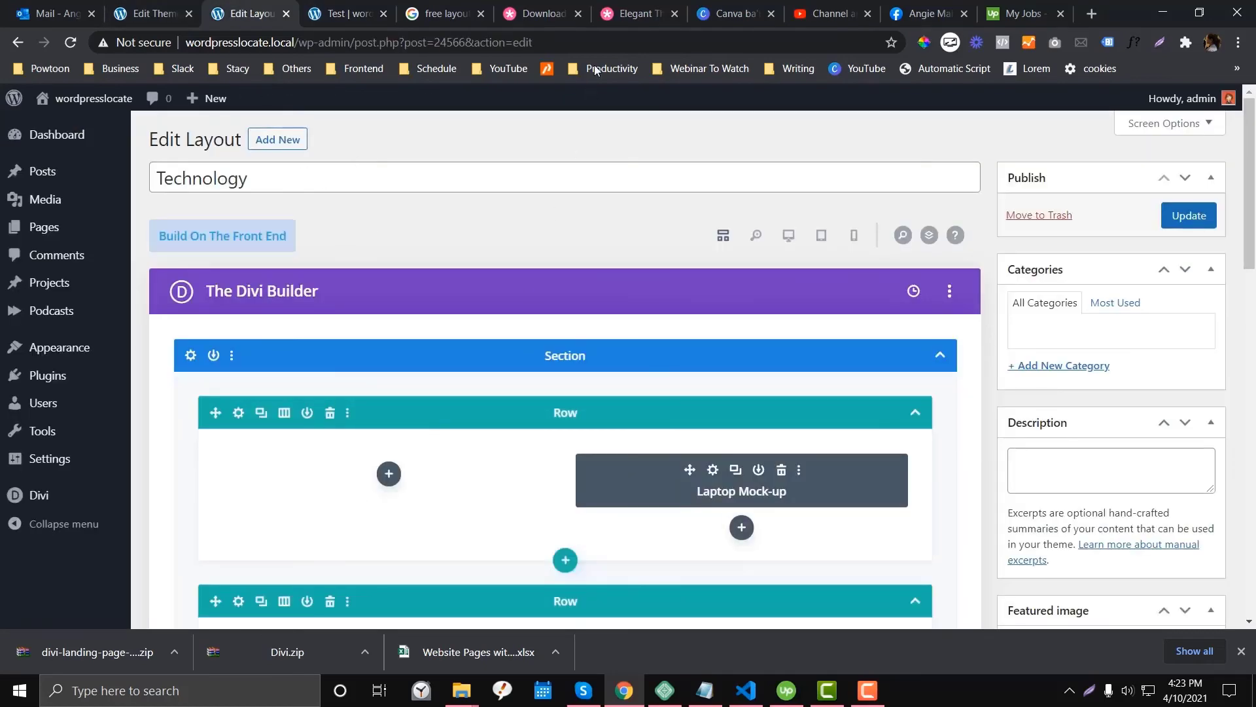
left_click(631, 8)
- Search the Elegant Themes blog for 'free layout'
scroll(506, 296, "up", 7)
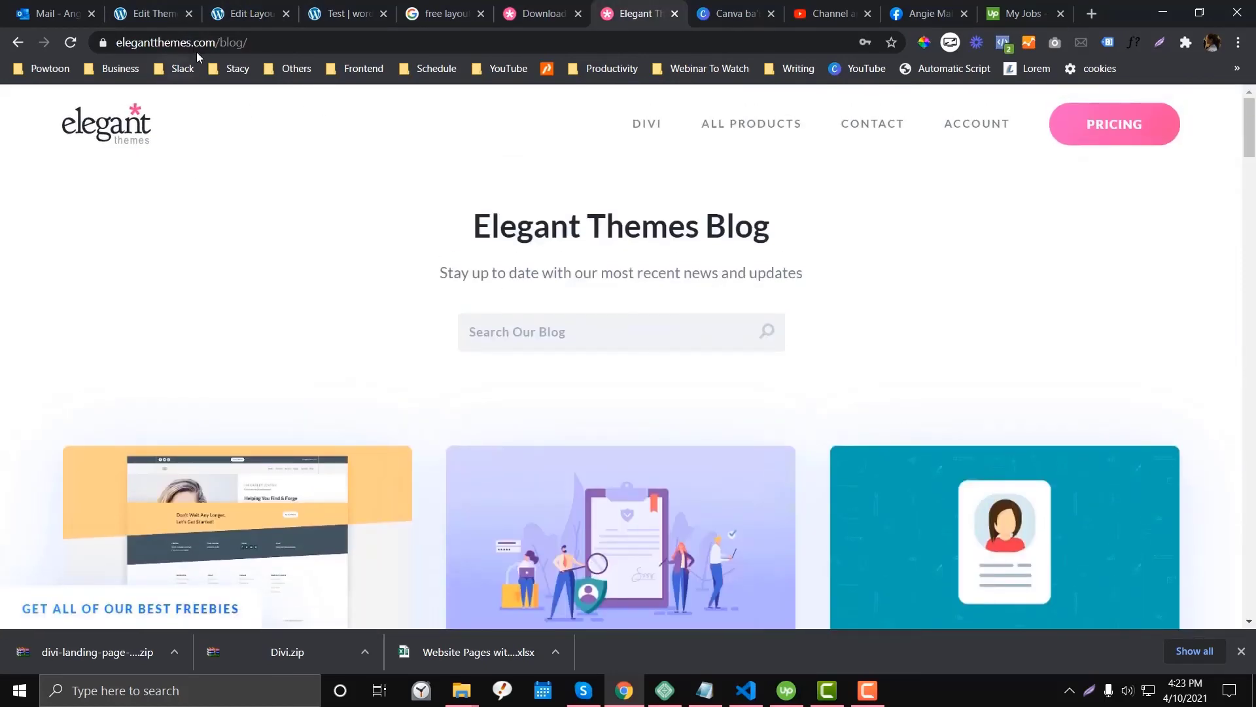
left_click(431, 337)
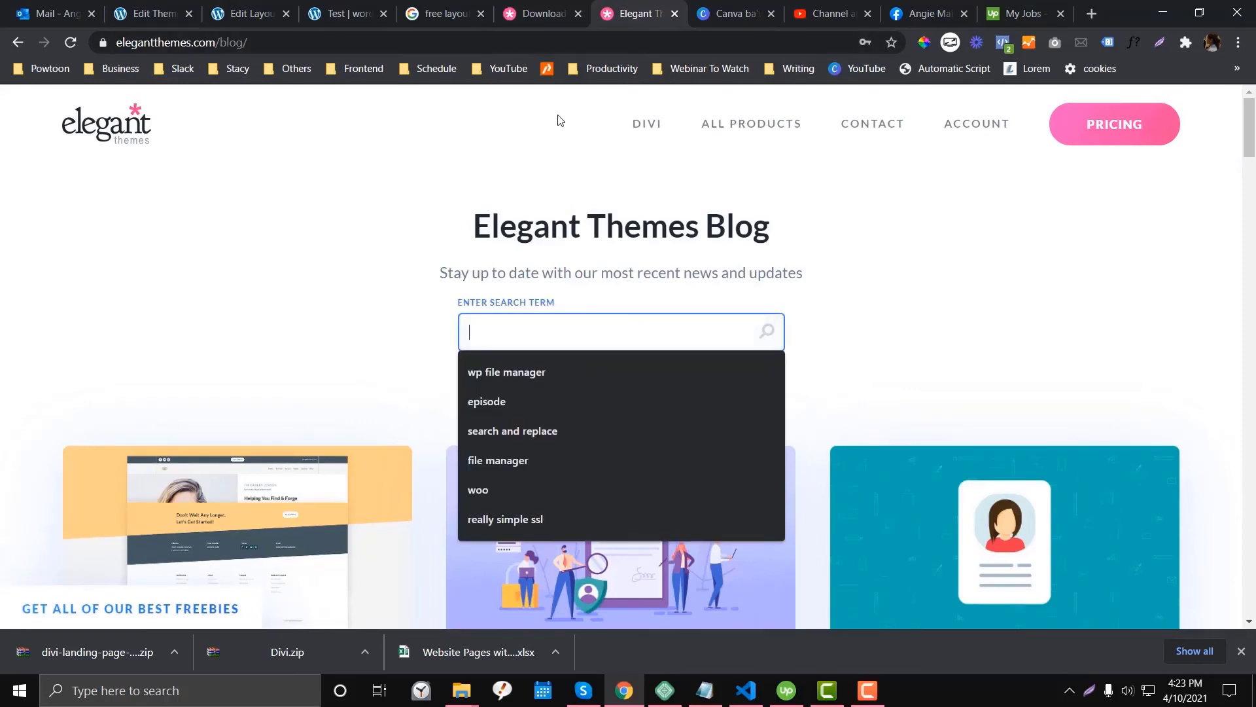
key("ctrl+shift+Tab")
scroll(480, 267, "up", 10)
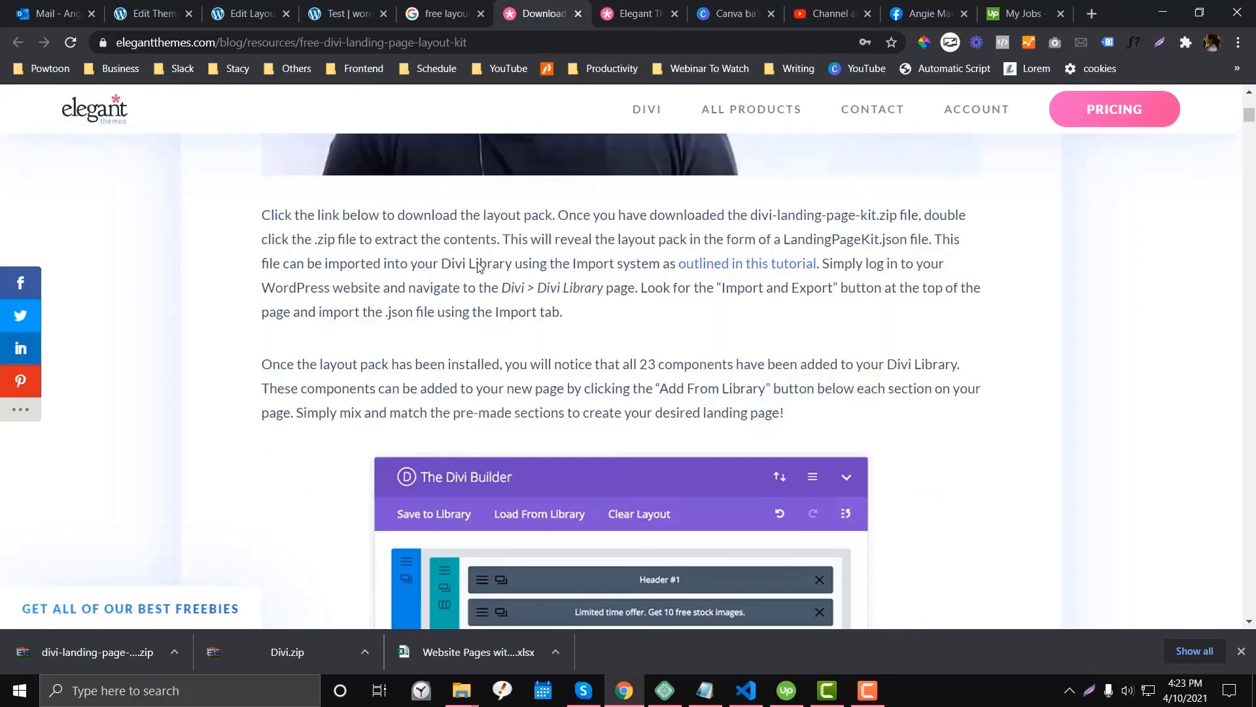
left_click(612, 5)
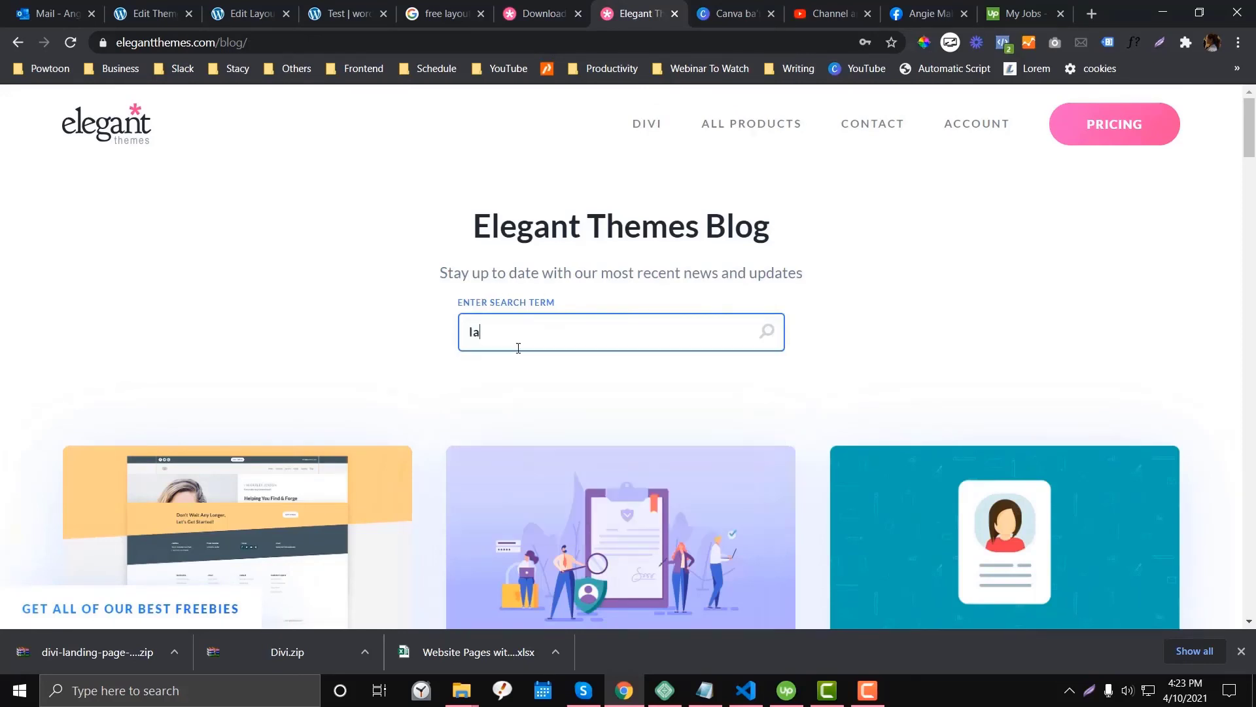
key("ctrl+a")
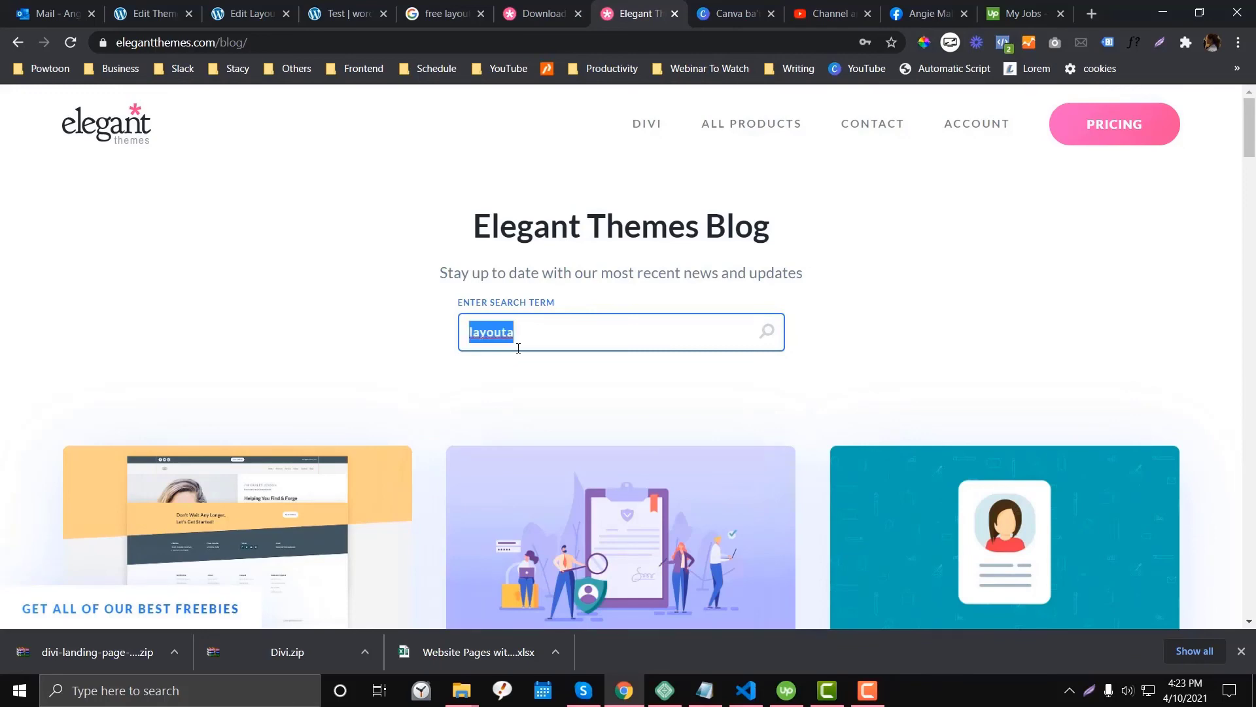
type("free layout")
key("Return")
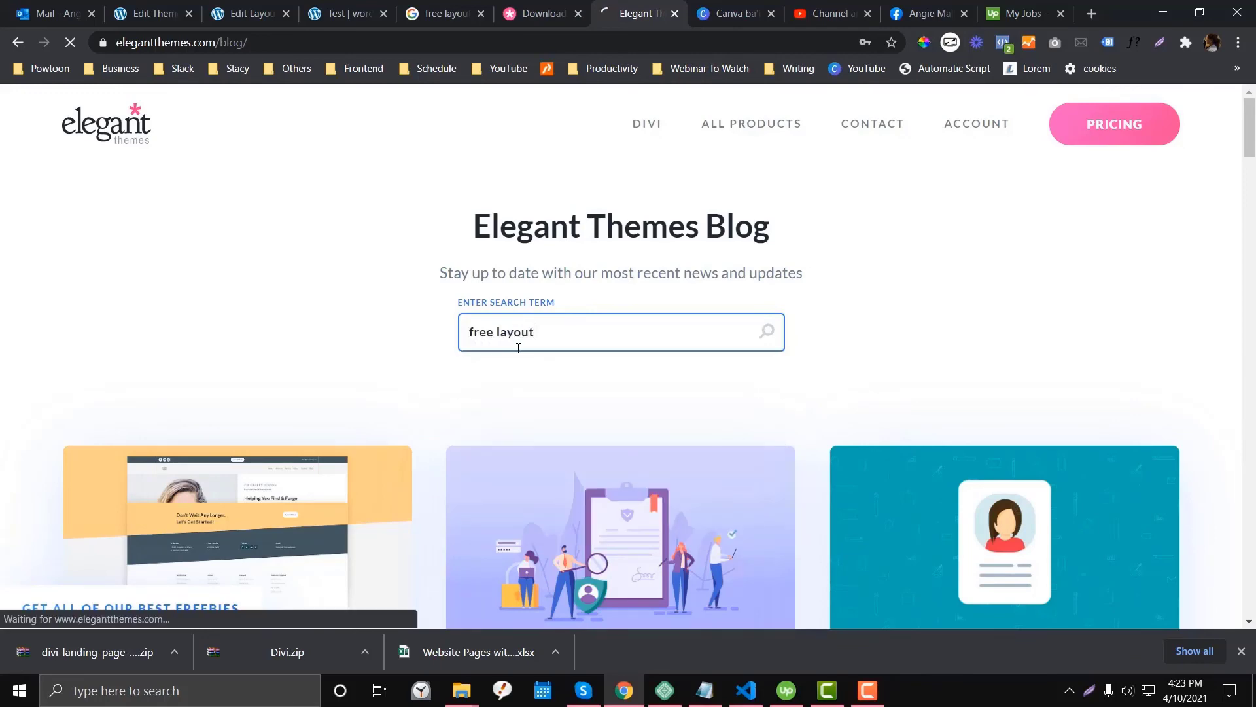
- Scroll through the 'free layout' search results spanning 135 pages of posts
scroll(514, 328, "down", 4)
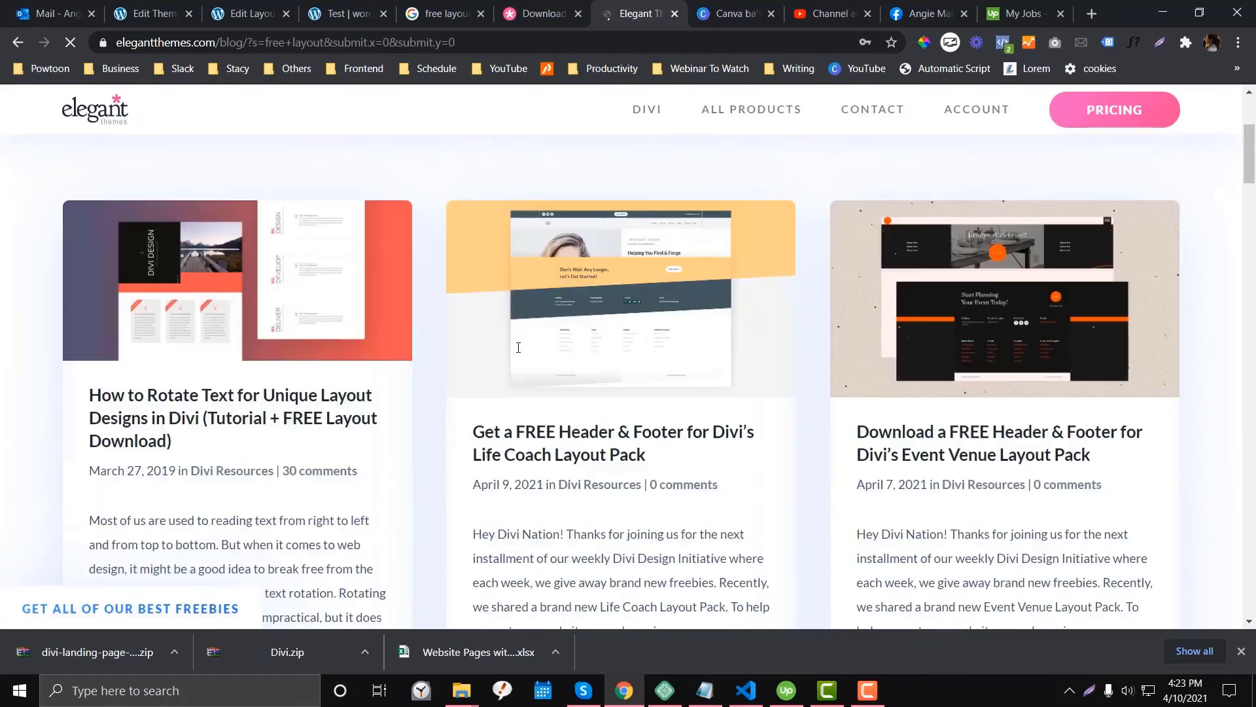
scroll(509, 311, "down", 8)
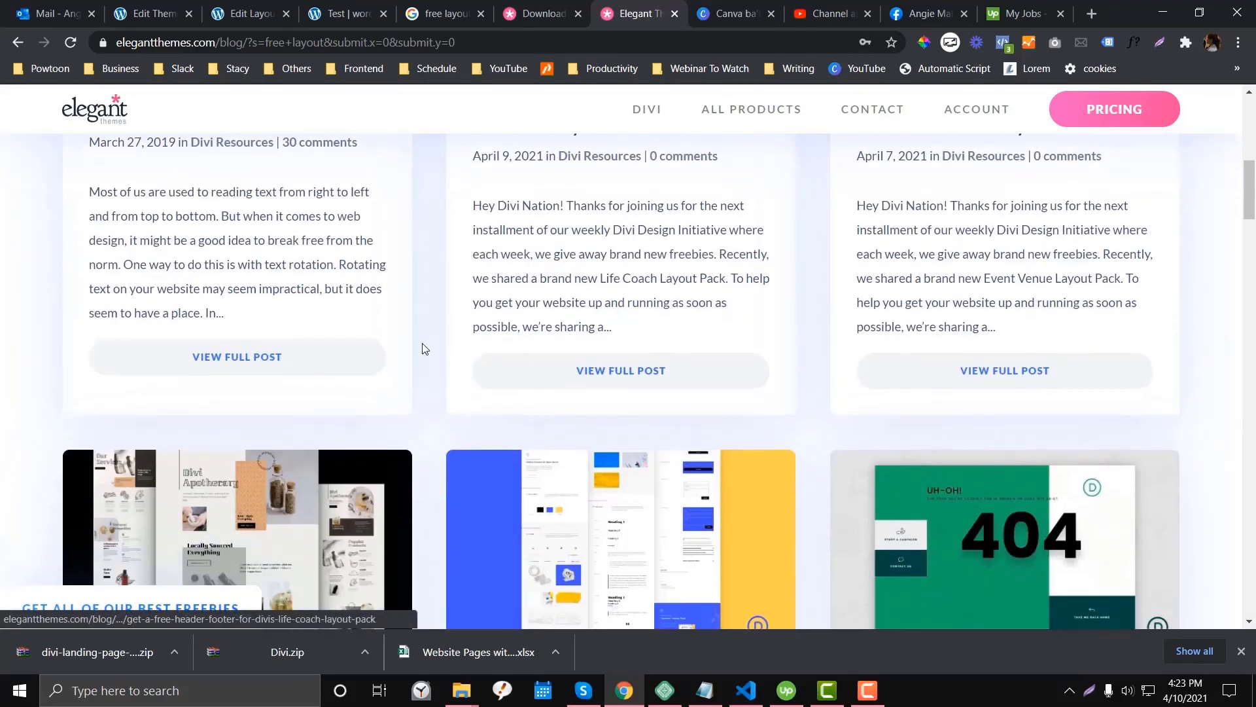
scroll(344, 383, "down", 3)
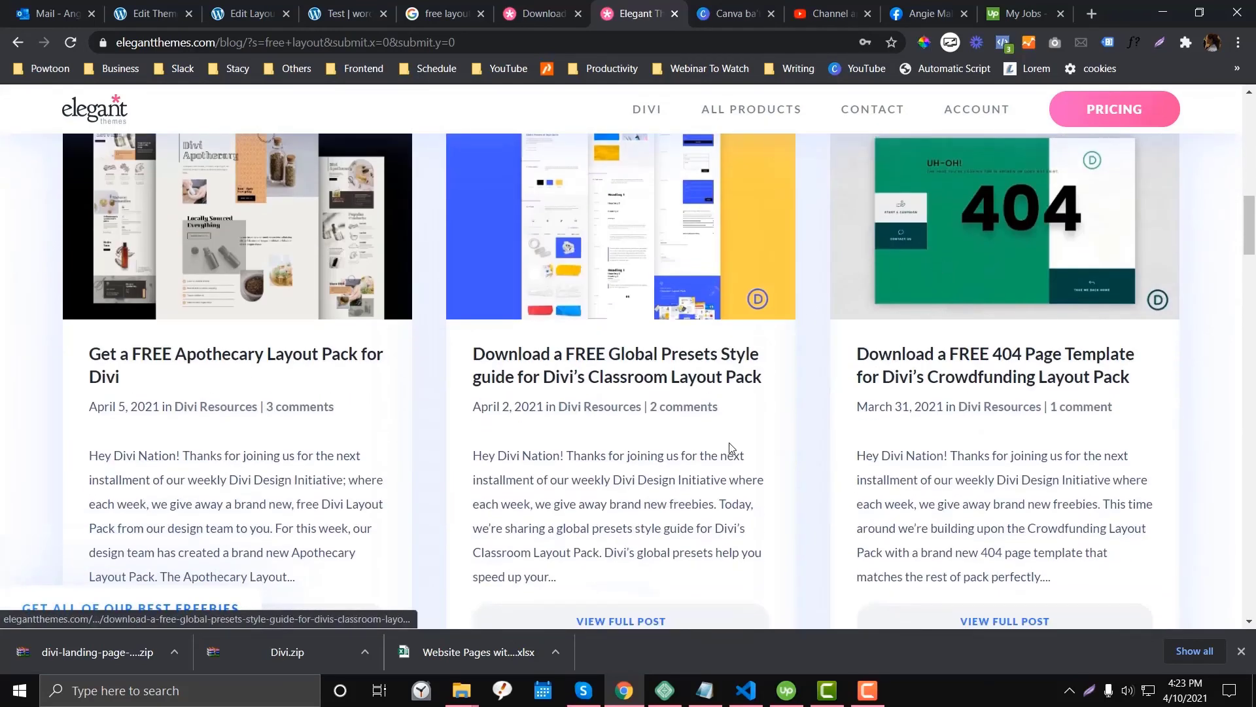
scroll(988, 272, "down", 3)
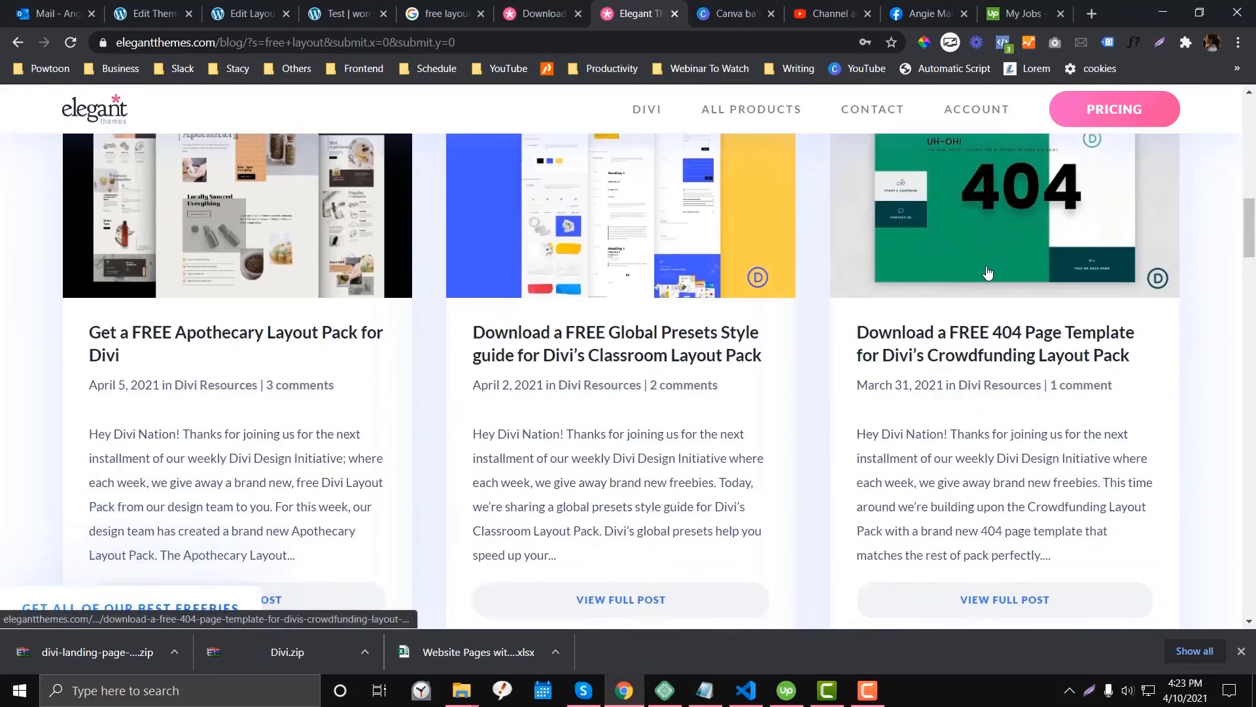
scroll(986, 274, "down", 6)
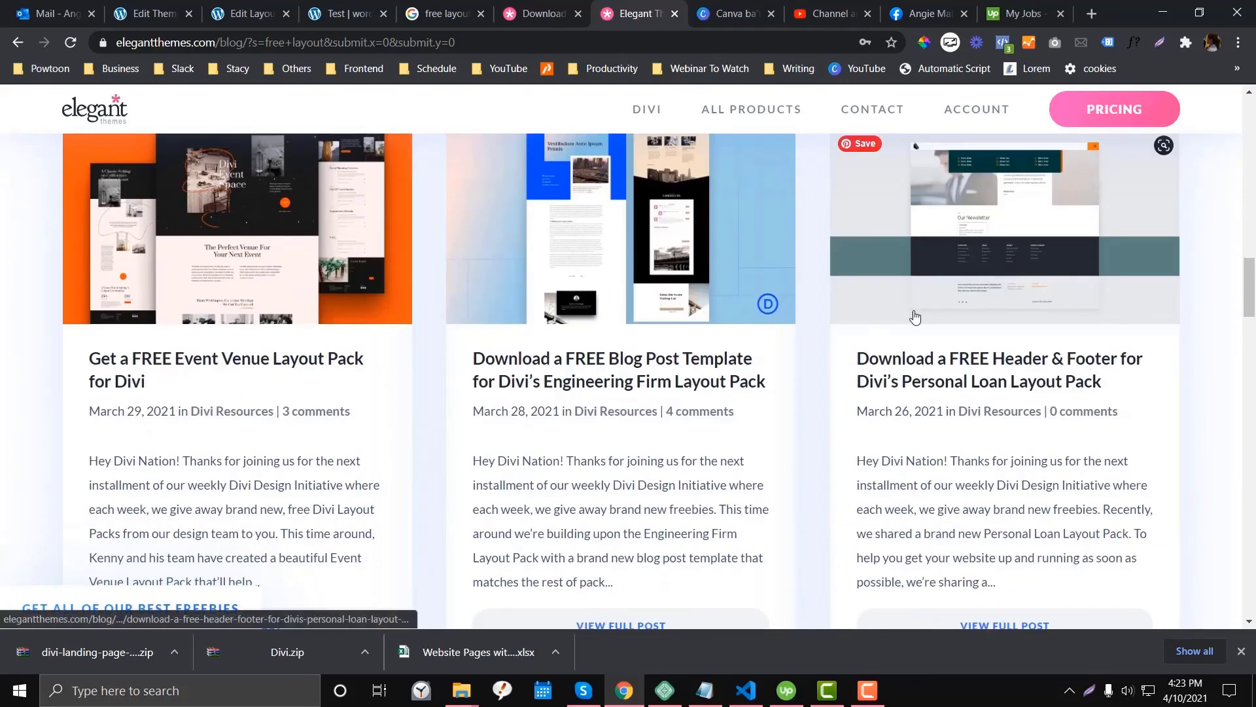
scroll(994, 361, "up", 1)
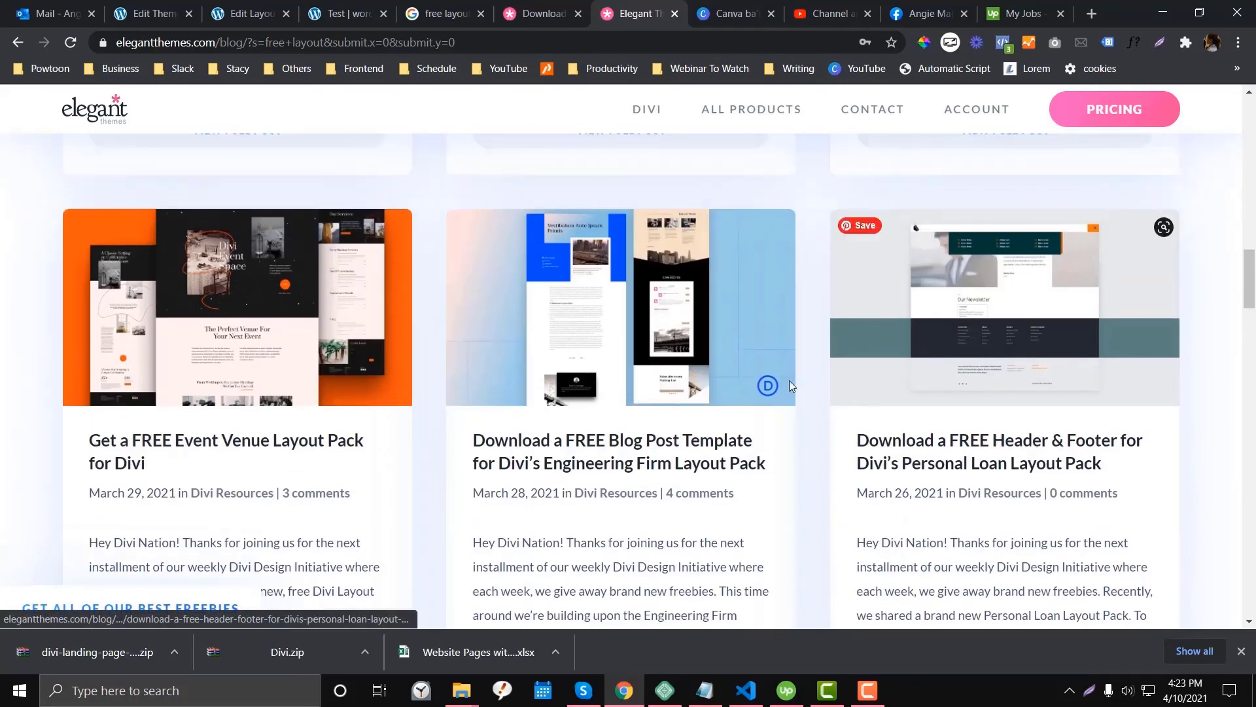
scroll(712, 350, "down", 4)
scroll(712, 350, "up", 2)
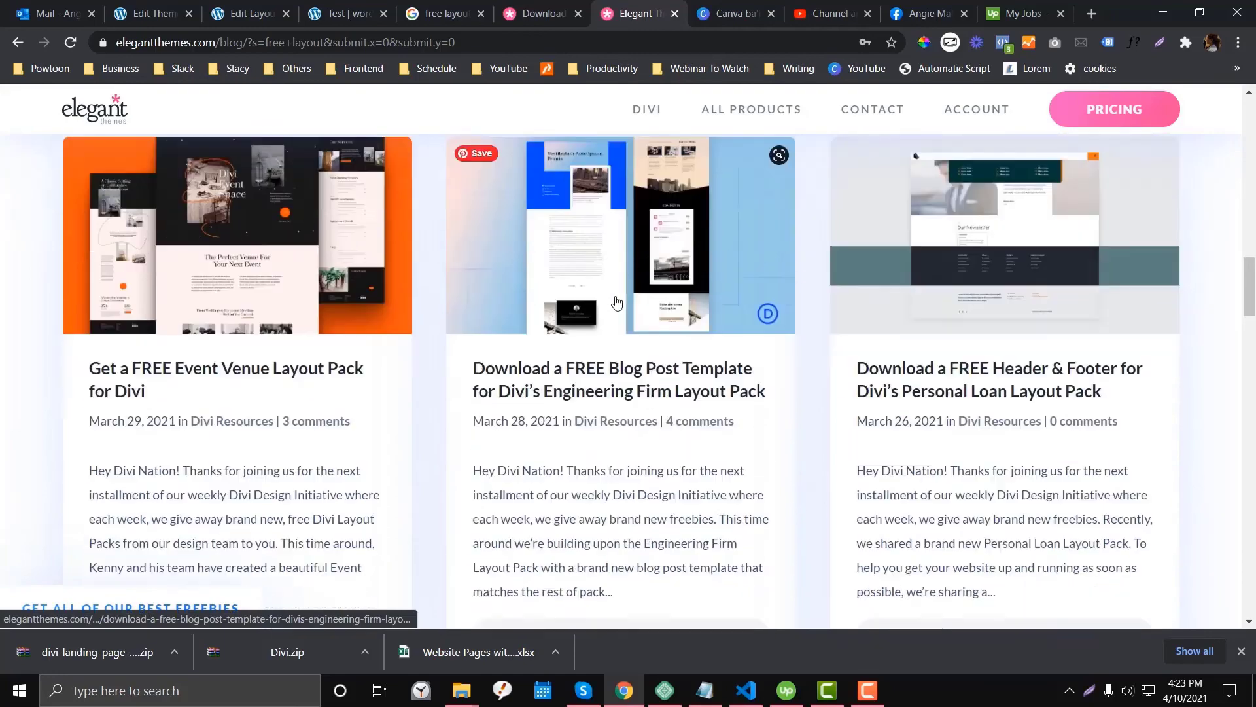
scroll(612, 303, "down", 1)
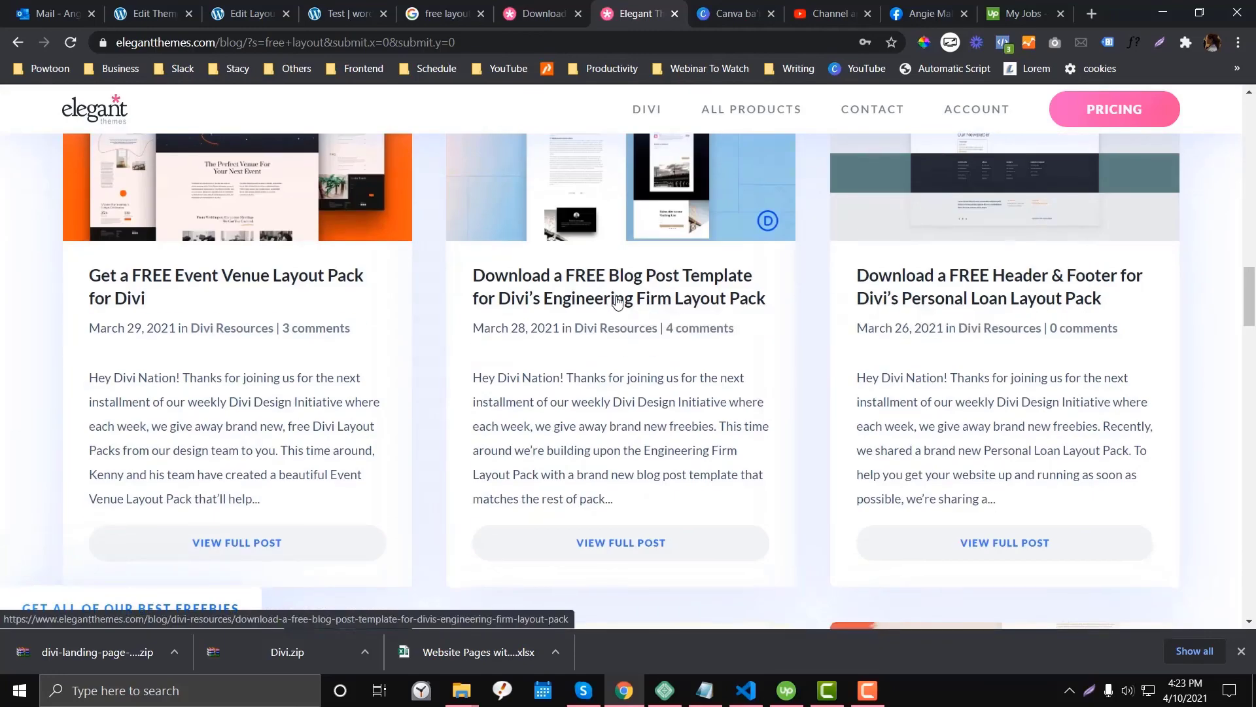
scroll(616, 300, "down", 7)
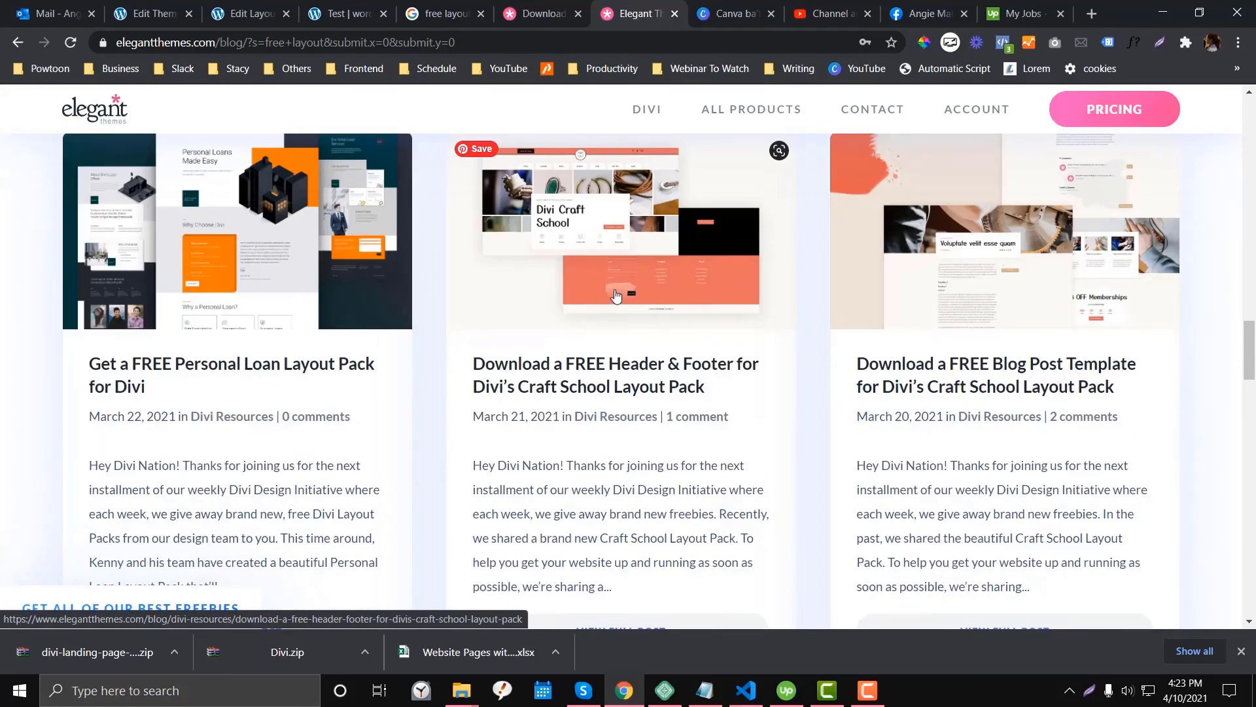
scroll(616, 296, "down", 6)
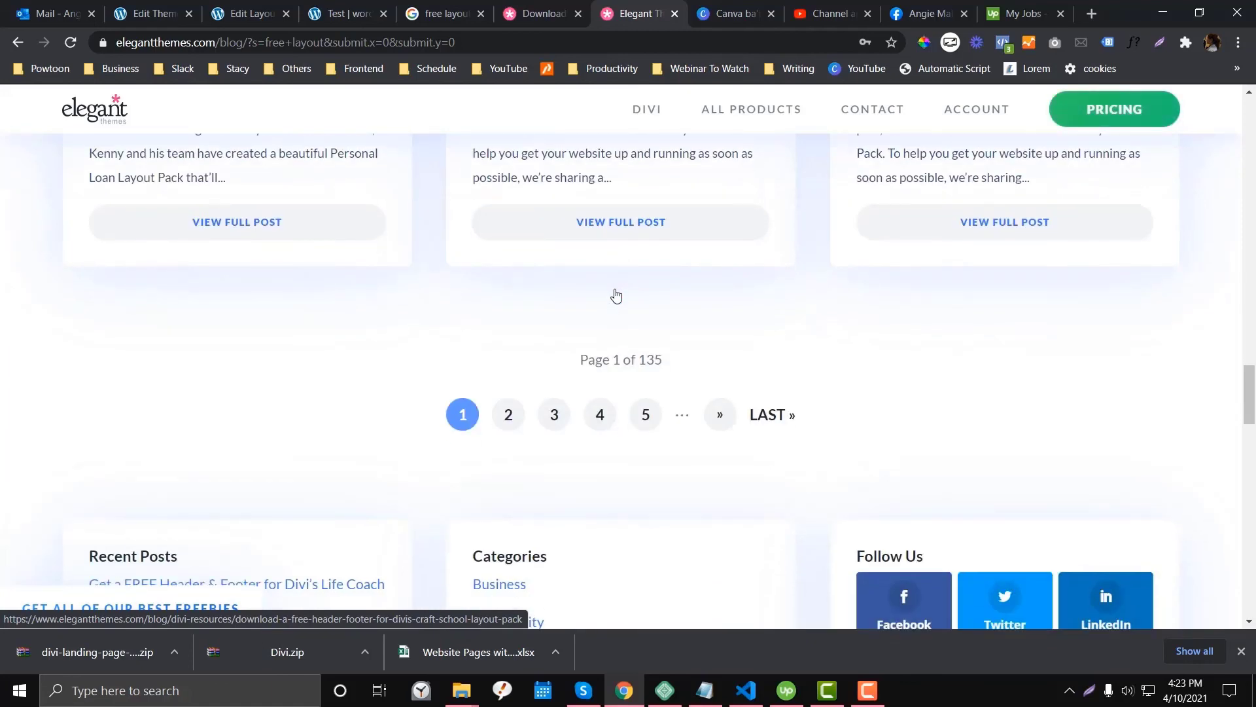
scroll(617, 296, "down", 3)
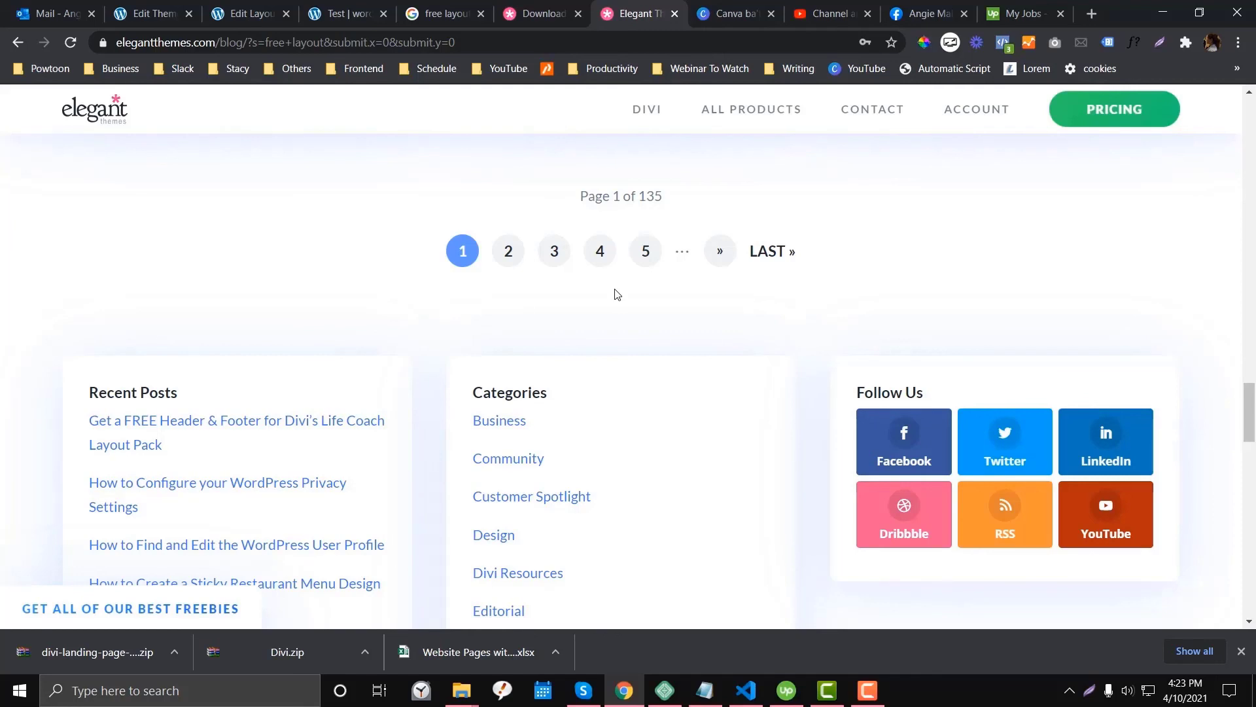
left_click(868, 690)
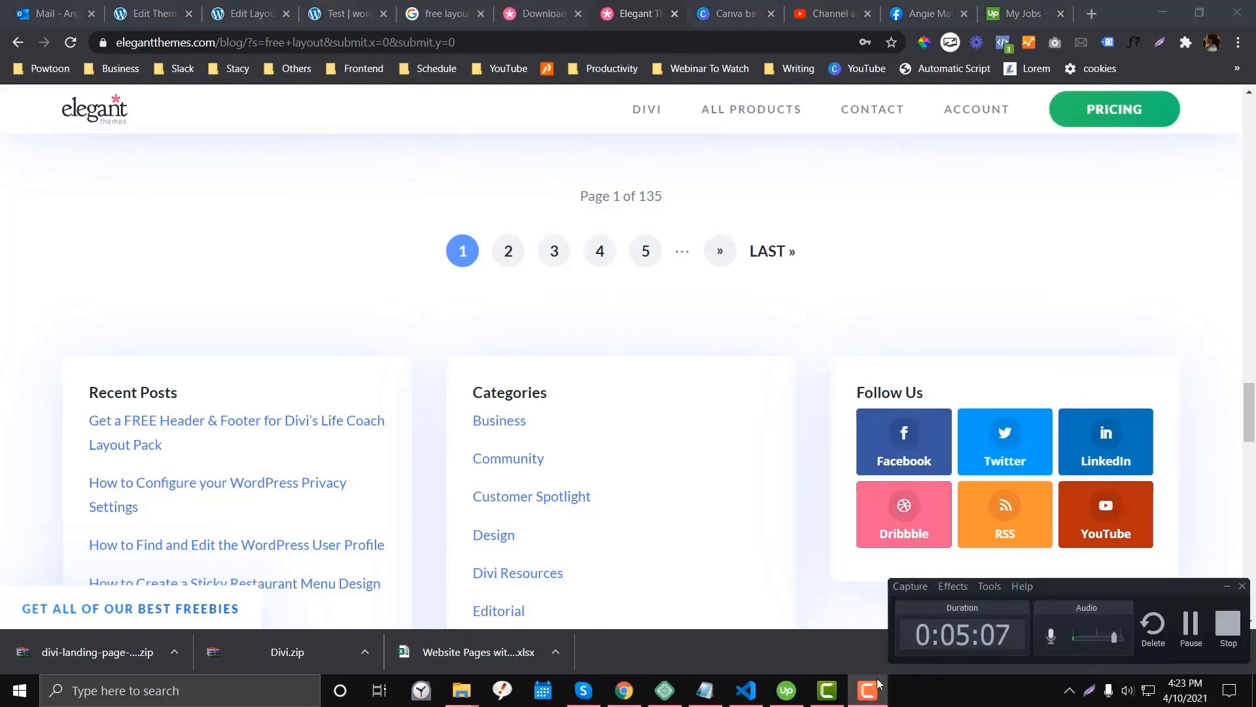